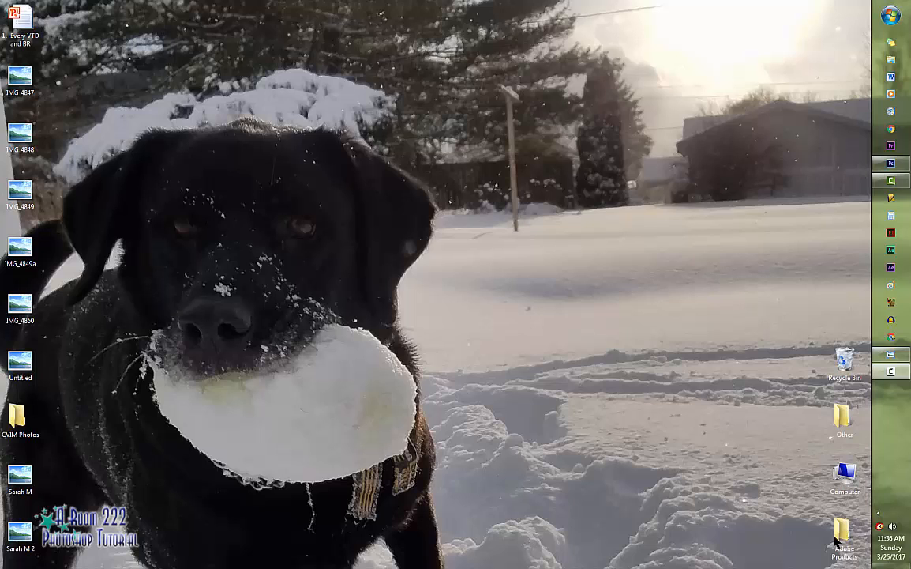
View the Earth Concept Art Example image in Windows Photo Viewer, and minimize the viewer
{"action": "left_click", "coordinate": [887, 357]}
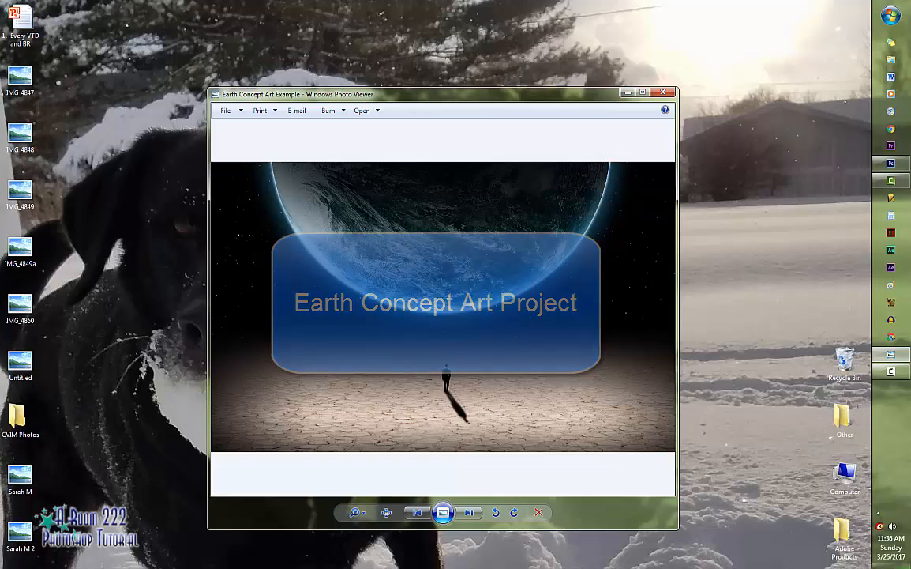
{"action": "left_click", "coordinate": [628, 93]}
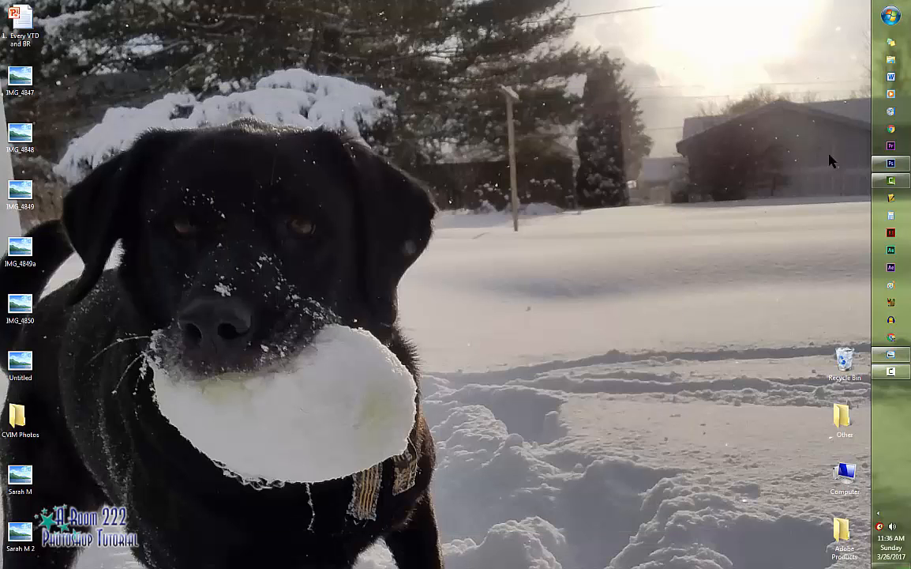
Switch to Photoshop and create a new 1440 x 900 pixel document at 72 pixels/inch, RGB Color, with a white background
{"action": "left_click", "coordinate": [895, 164]}
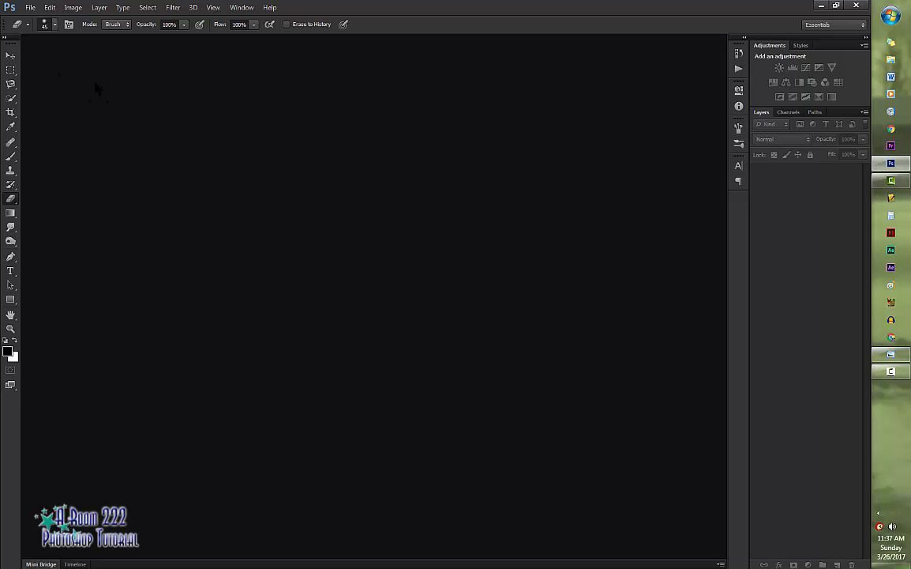
{"action": "left_click", "coordinate": [30, 7]}
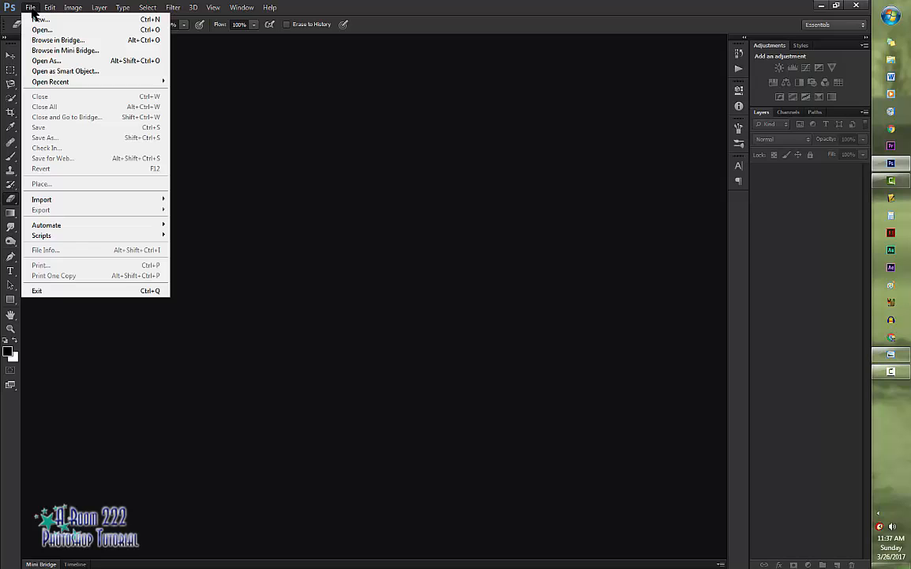
{"action": "left_click", "coordinate": [38, 20]}
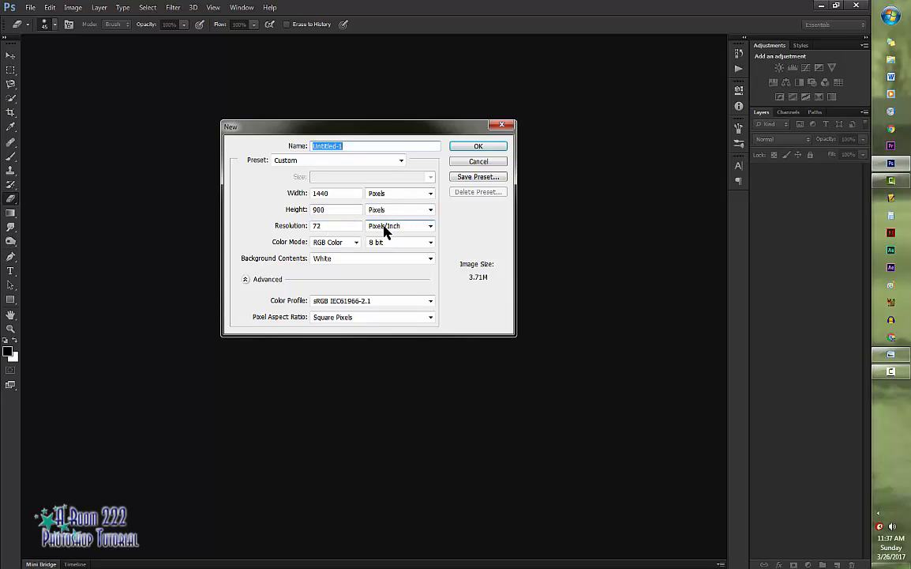
{"action": "left_click", "coordinate": [478, 147]}
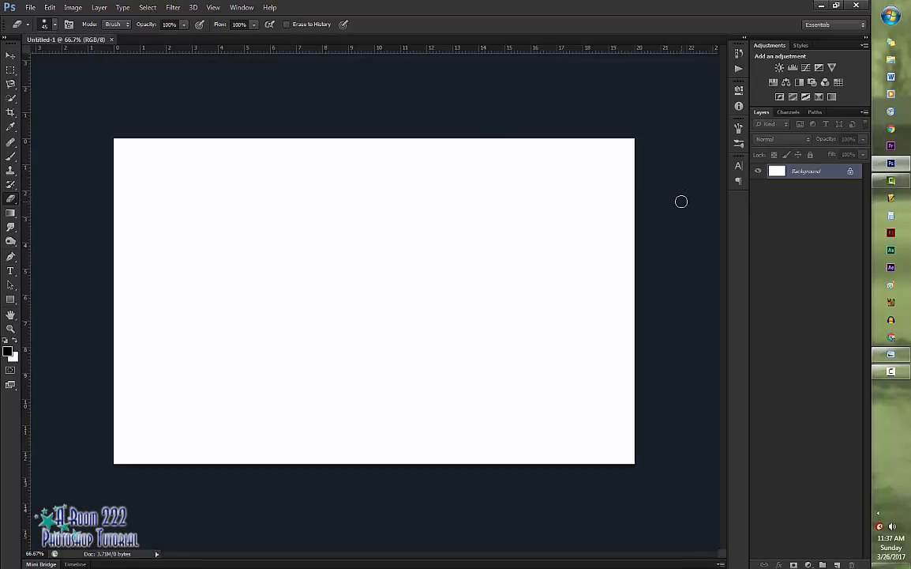
Open the image Standing Man - Earth Concept Art from the People folder of Stock Photos
{"action": "left_click", "coordinate": [32, 9]}
{"action": "mouse_move", "coordinate": [30, 7]}
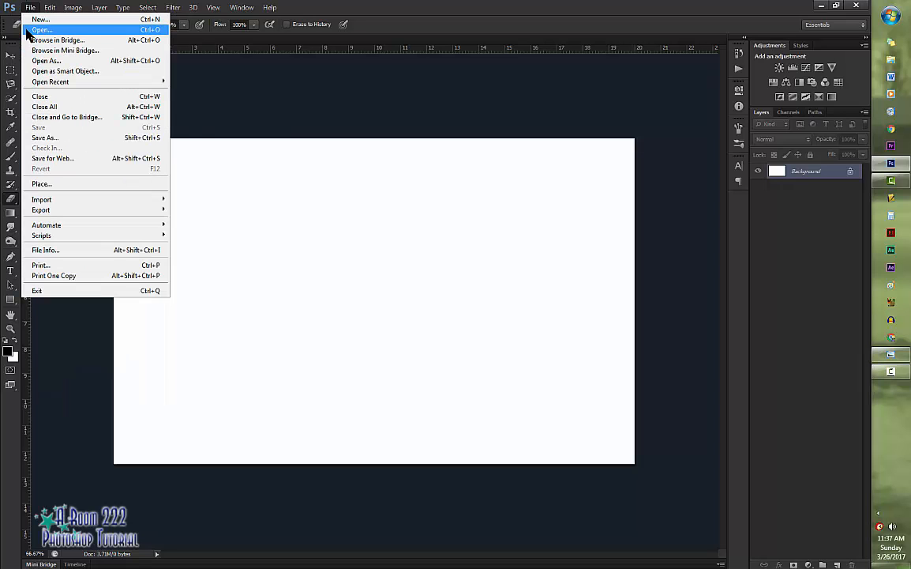
{"action": "left_click", "coordinate": [40, 29]}
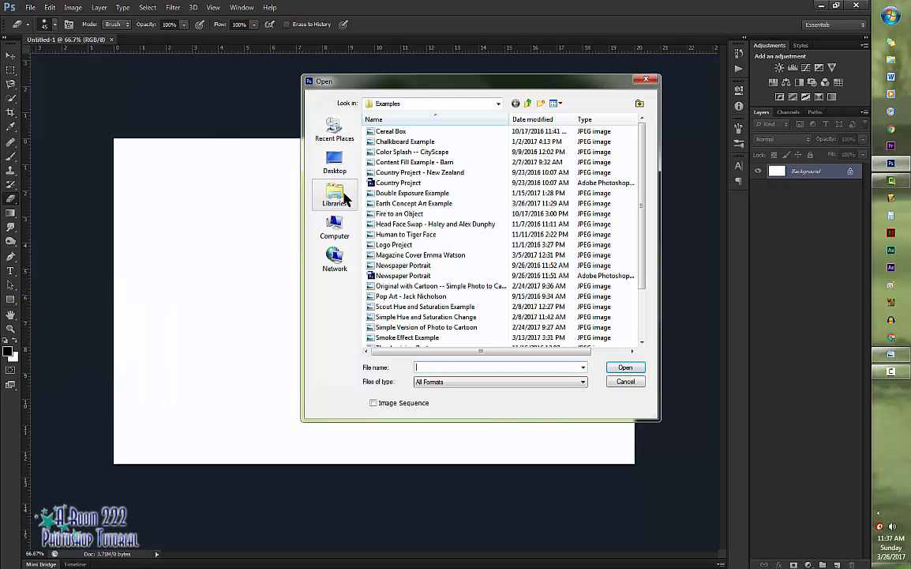
{"action": "left_click", "coordinate": [527, 103]}
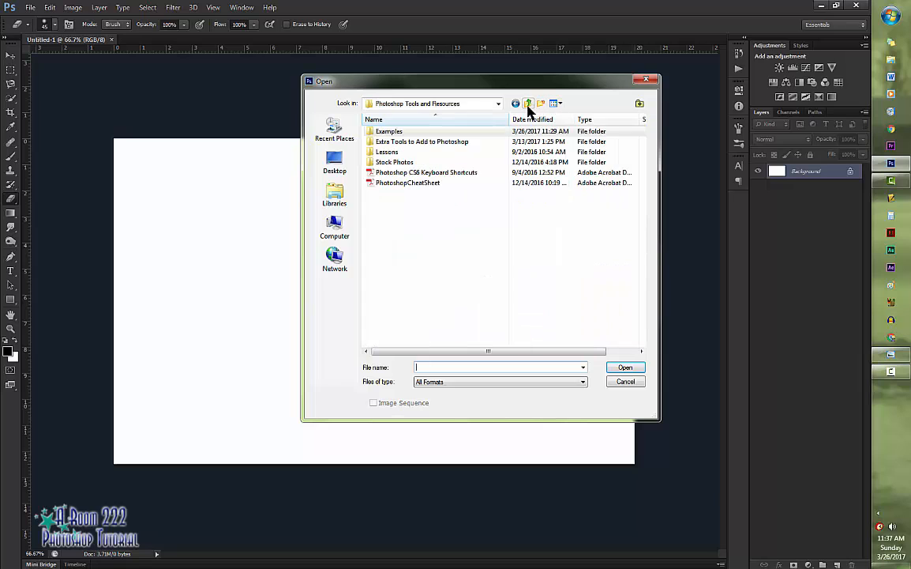
{"action": "double_click", "coordinate": [407, 164]}
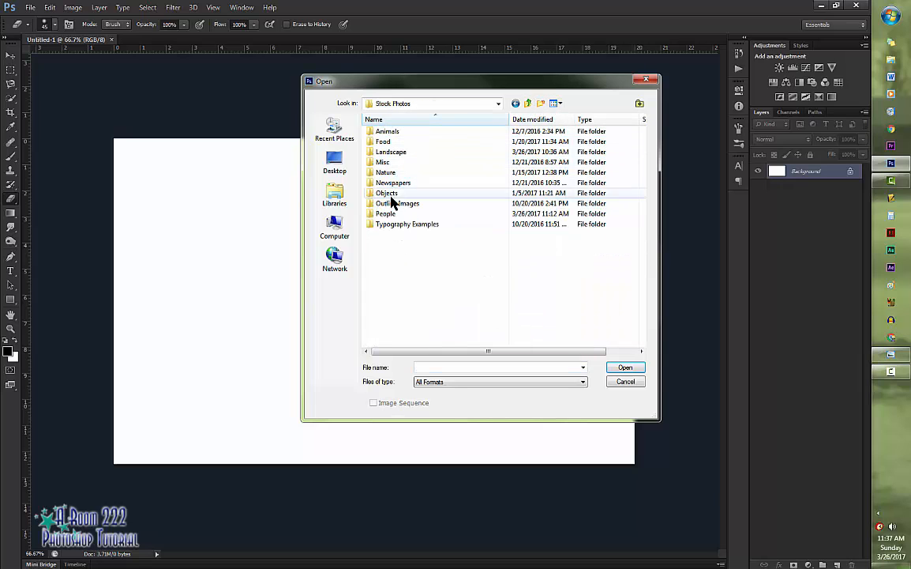
{"action": "double_click", "coordinate": [388, 215]}
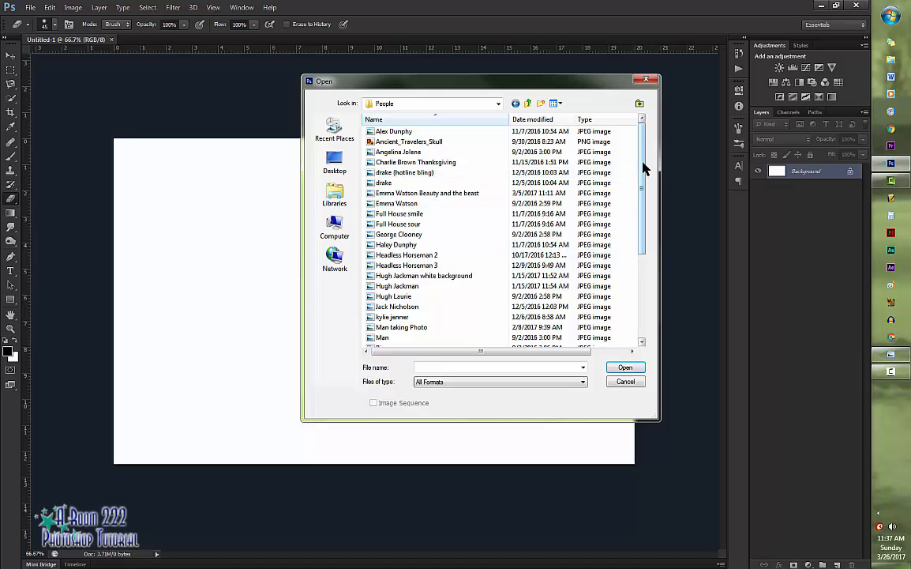
{"action": "left_click_drag", "start_coordinate": [642, 169], "coordinate": [646, 248]}
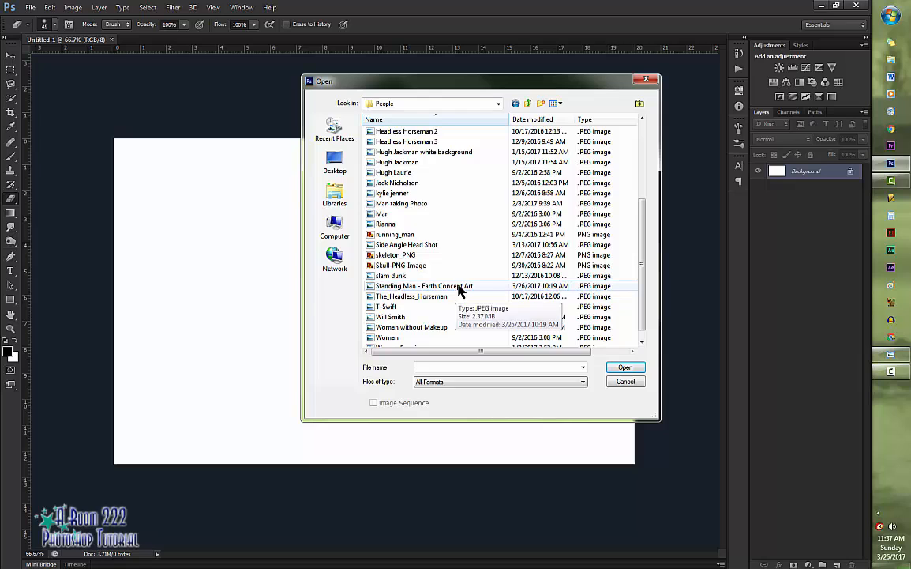
{"action": "left_click", "coordinate": [459, 289]}
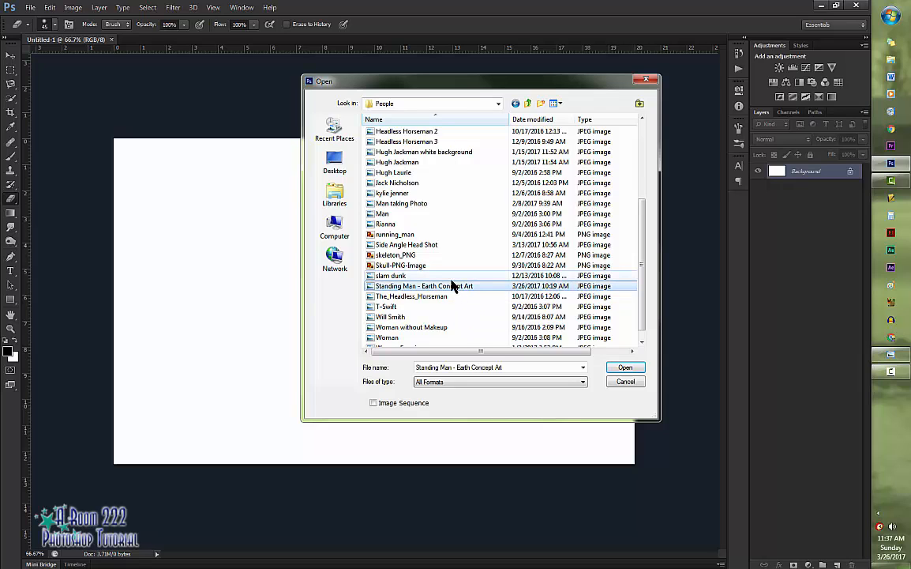
{"action": "left_click", "coordinate": [625, 369]}
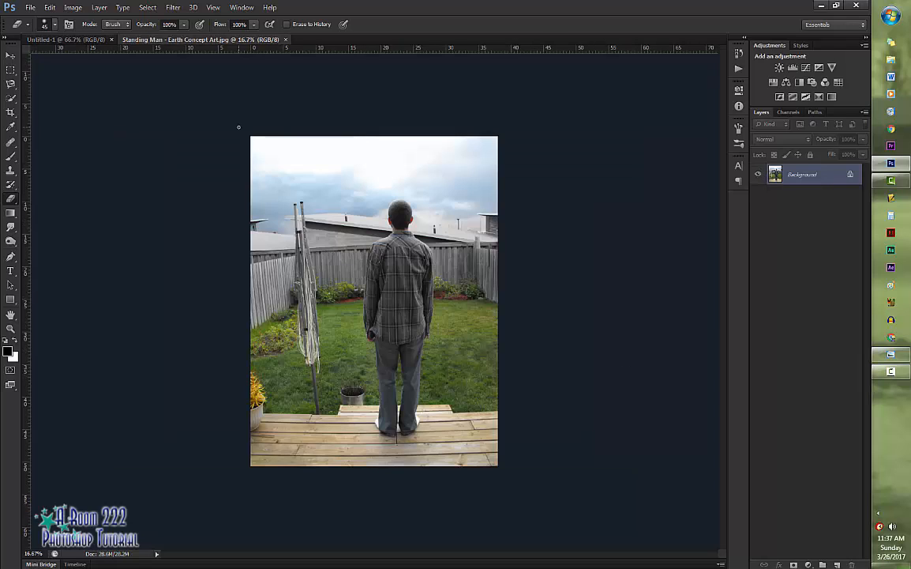
Open the image Earth Planet -- Earth Concept Art from the Landscape folder of Stock Photos
{"action": "left_click", "coordinate": [30, 7]}
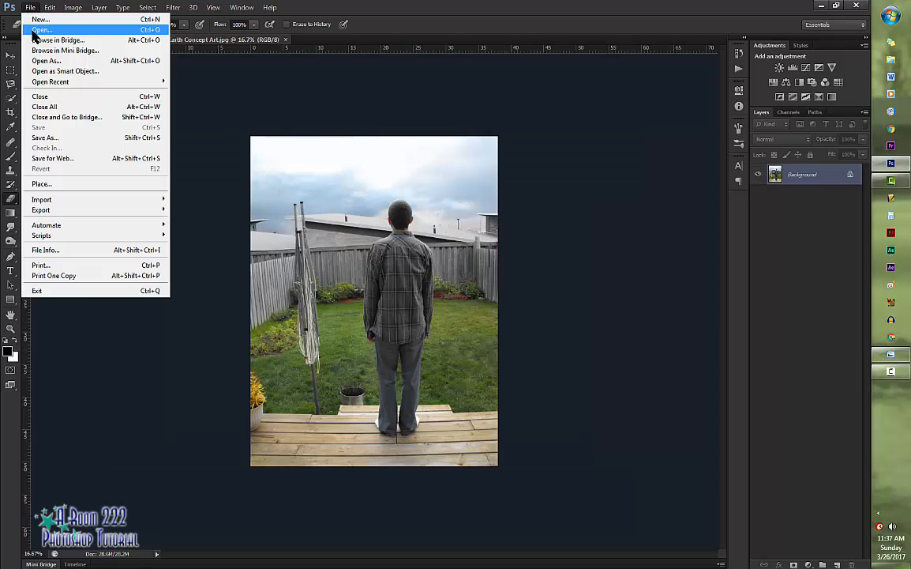
{"action": "left_click", "coordinate": [39, 30]}
{"action": "left_click", "coordinate": [528, 103]}
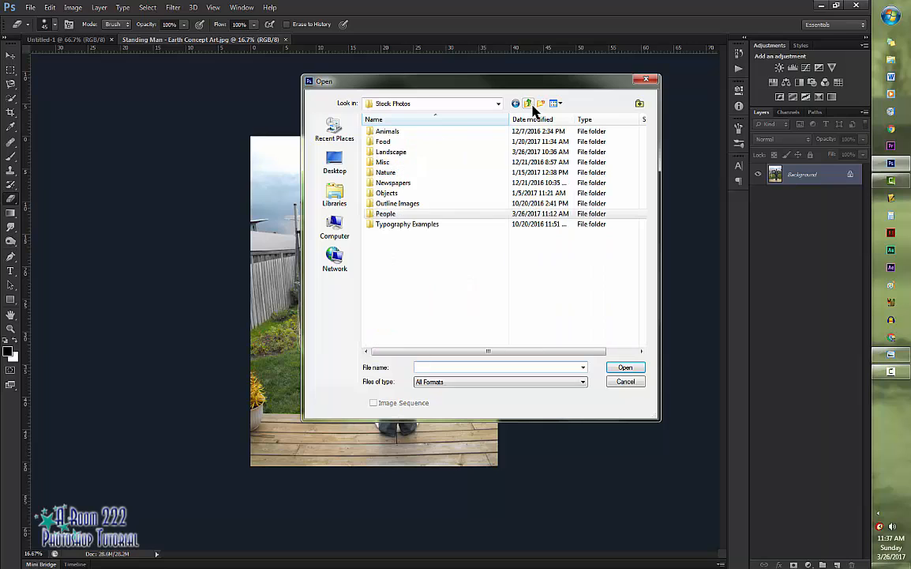
{"action": "double_click", "coordinate": [391, 152]}
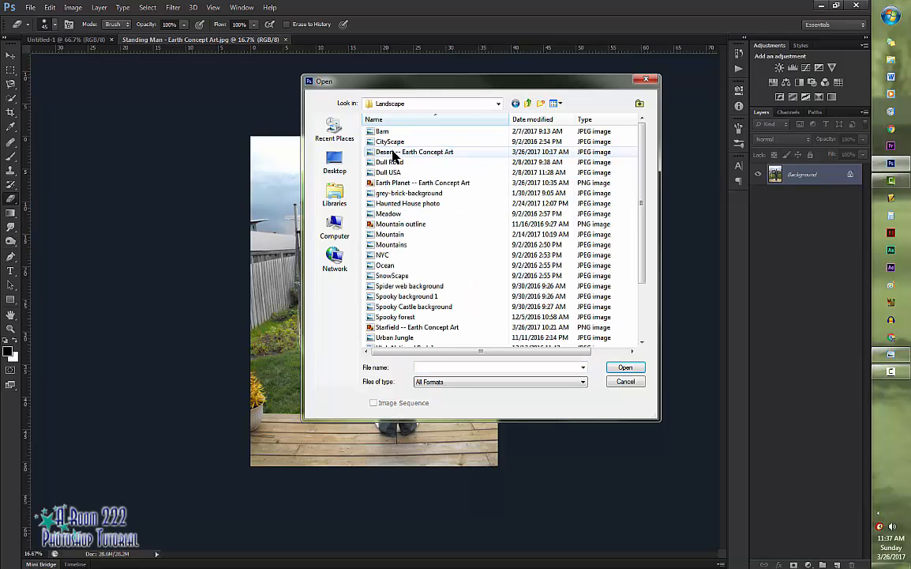
{"action": "left_click", "coordinate": [457, 183]}
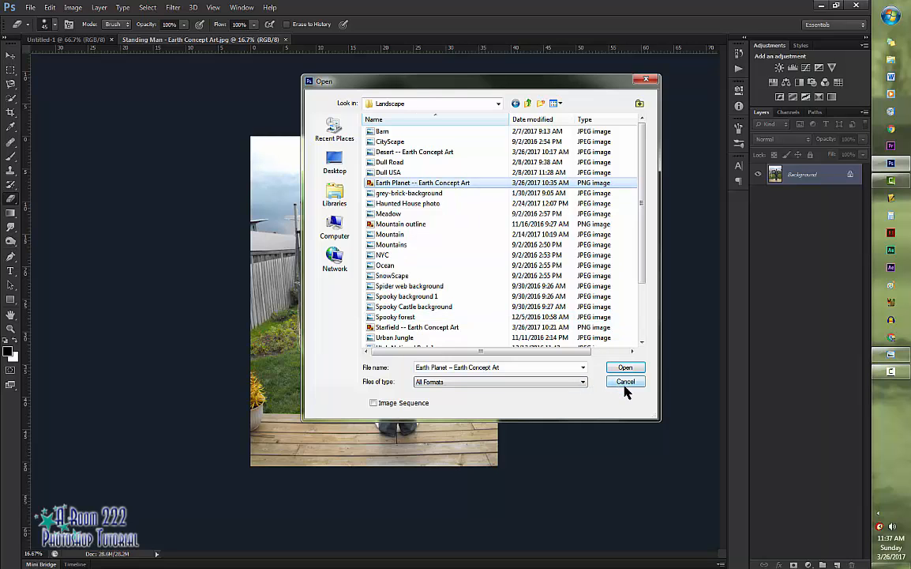
{"action": "left_click", "coordinate": [625, 367]}
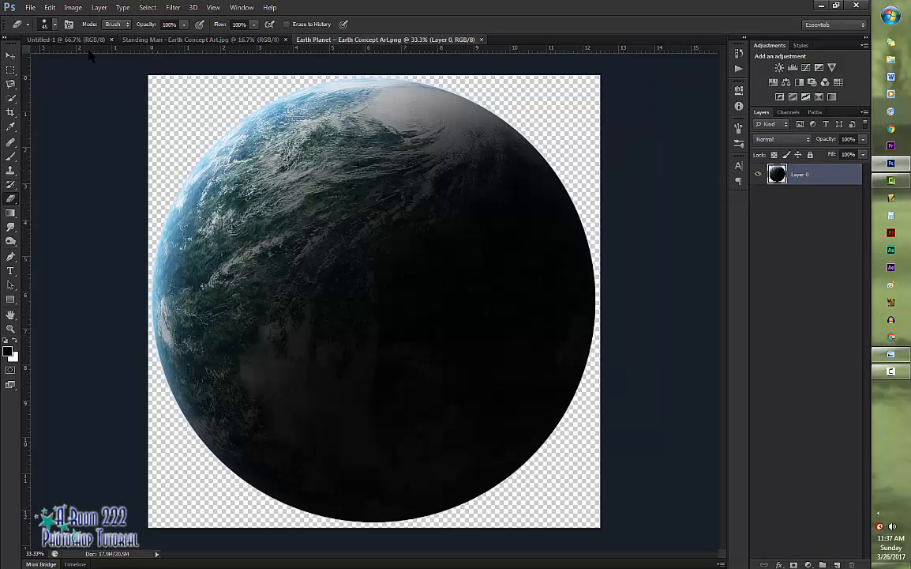
Open the image Desert -- Earth Concept Art from the Landscape folder
{"action": "left_click", "coordinate": [30, 7]}
{"action": "left_click", "coordinate": [36, 28]}
{"action": "left_click", "coordinate": [409, 153]}
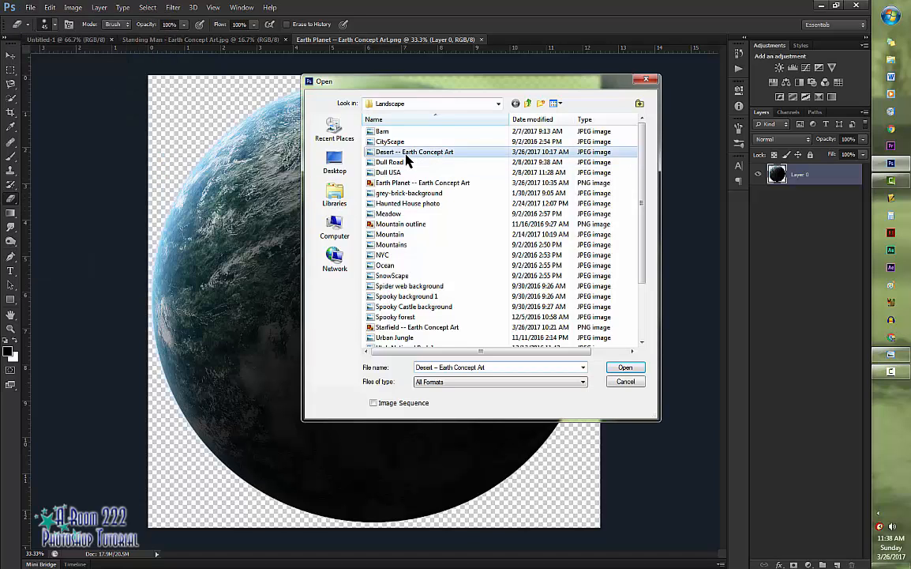
{"action": "left_click", "coordinate": [635, 367]}
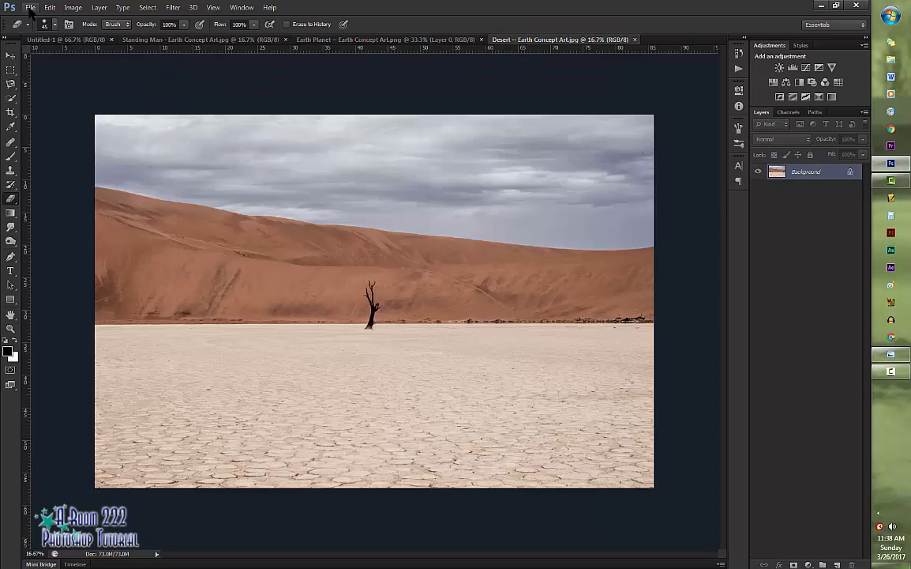
Open the image Starfield -- Earth Concept Art from the Landscape folder
{"action": "left_click", "coordinate": [30, 8]}
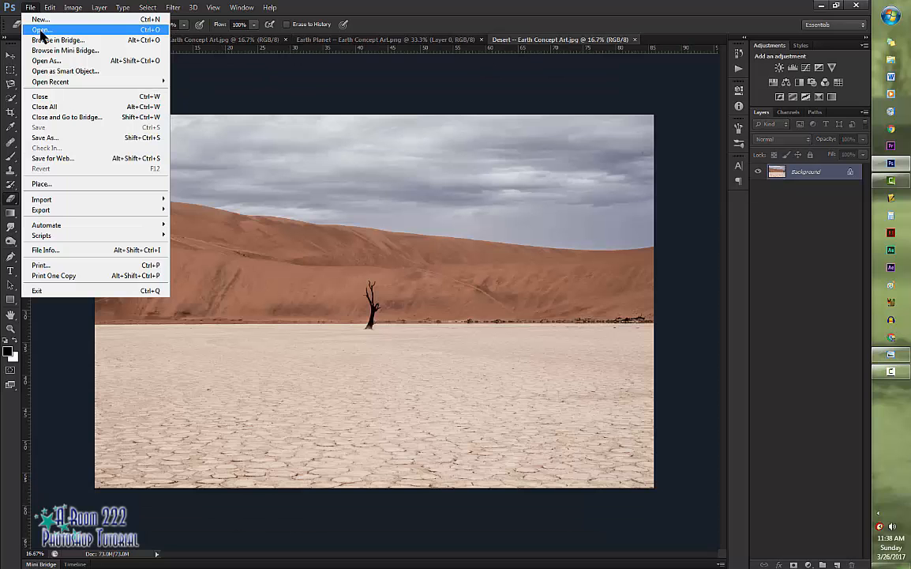
{"action": "left_click", "coordinate": [41, 32]}
{"action": "left_click", "coordinate": [429, 329]}
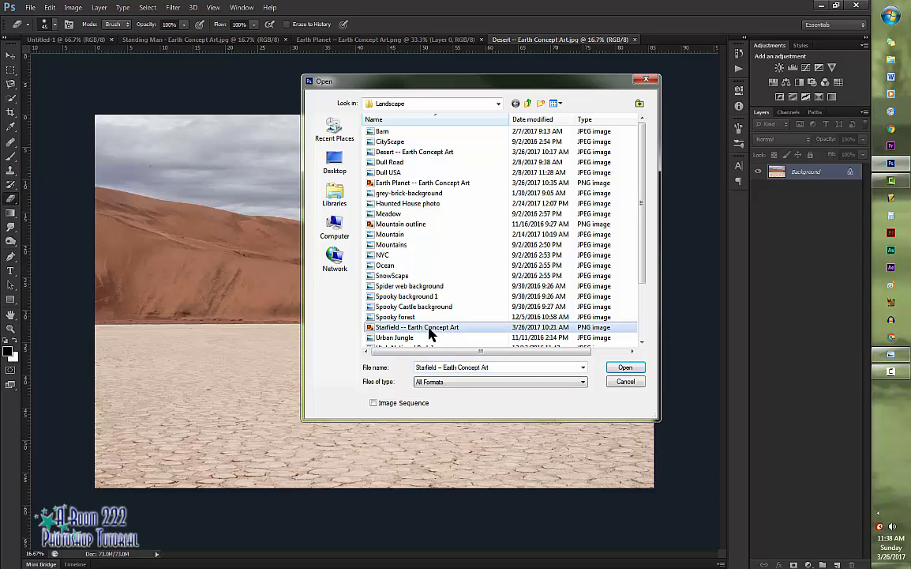
{"action": "left_click", "coordinate": [631, 368]}
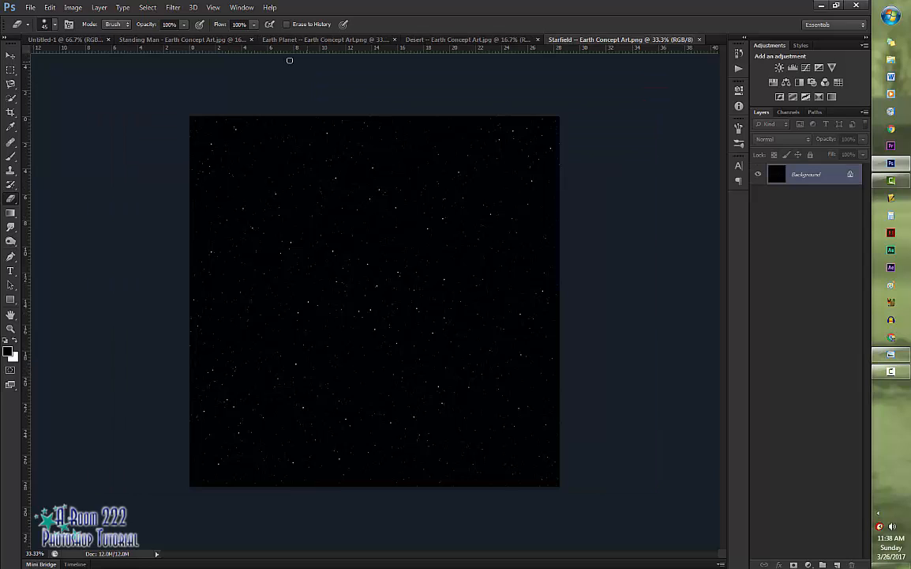
In the Standing Man image, select the sky, the yard left of the man and the front deck with the Quick Selection tool
{"action": "left_click", "coordinate": [278, 39]}
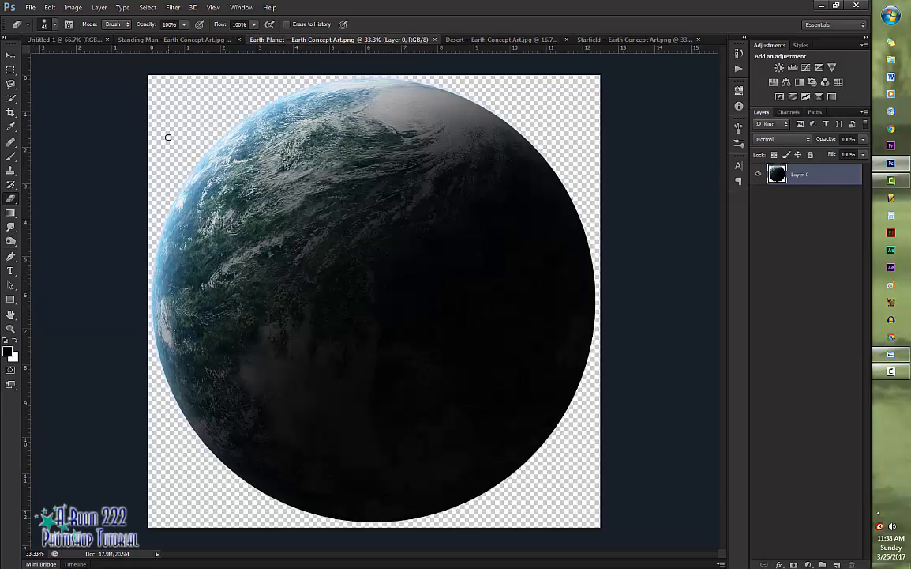
{"action": "left_click", "coordinate": [148, 41]}
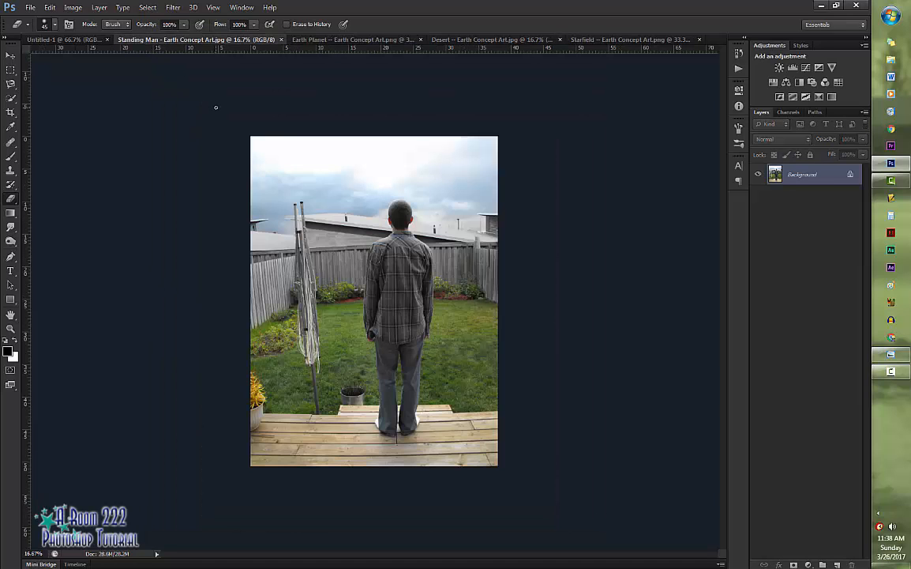
{"action": "left_click", "coordinate": [10, 98]}
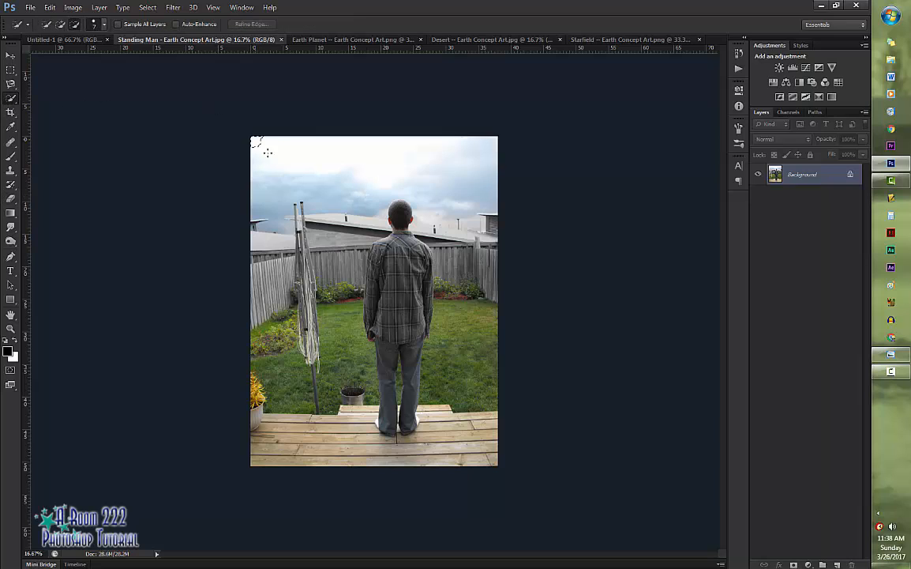
{"action": "mouse_move", "coordinate": [267, 152]}
{"action": "left_mouse_down"}
{"action": "mouse_move", "coordinate": [246, 212]}
{"action": "mouse_move", "coordinate": [246, 260]}
{"action": "mouse_move", "coordinate": [251, 304]}
{"action": "mouse_move", "coordinate": [286, 339]}
{"action": "left_mouse_up"}
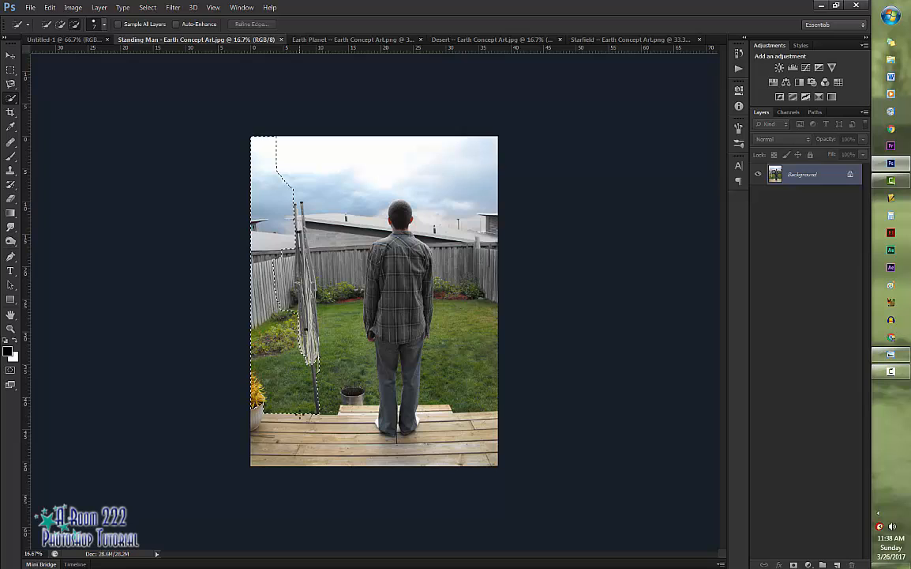
{"action": "mouse_move", "coordinate": [261, 378]}
{"action": "left_mouse_down"}
{"action": "mouse_move", "coordinate": [355, 454]}
{"action": "mouse_move", "coordinate": [299, 396]}
{"action": "mouse_move", "coordinate": [293, 378]}
{"action": "mouse_move", "coordinate": [298, 316]}
{"action": "mouse_move", "coordinate": [337, 271]}
{"action": "mouse_move", "coordinate": [332, 163]}
{"action": "left_mouse_up"}
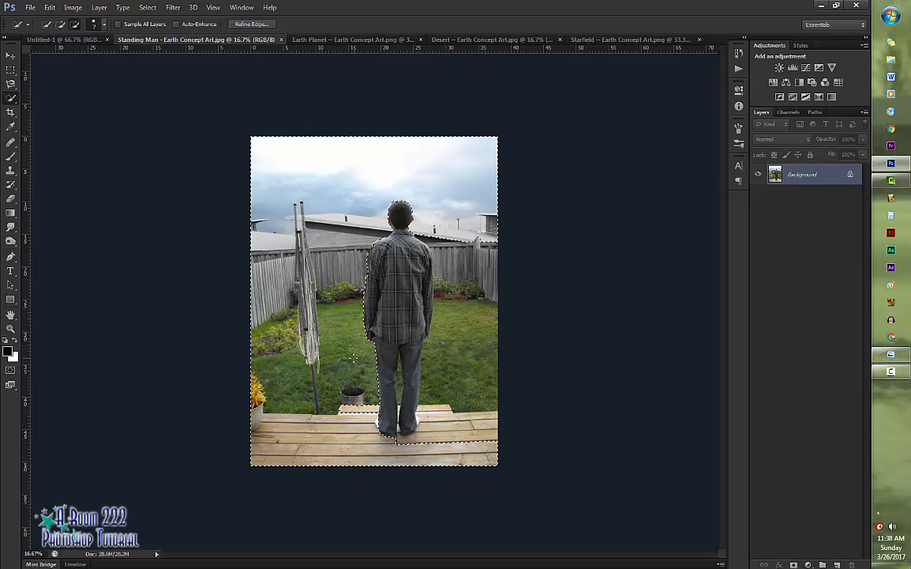
{"action": "key", "text": "ctrl+plus"}
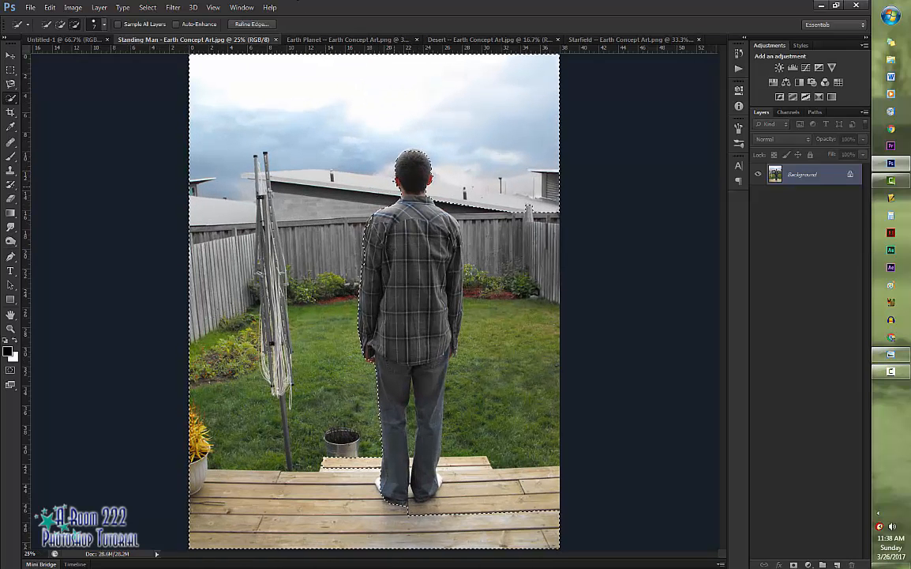
{"action": "key", "text": "alt"}
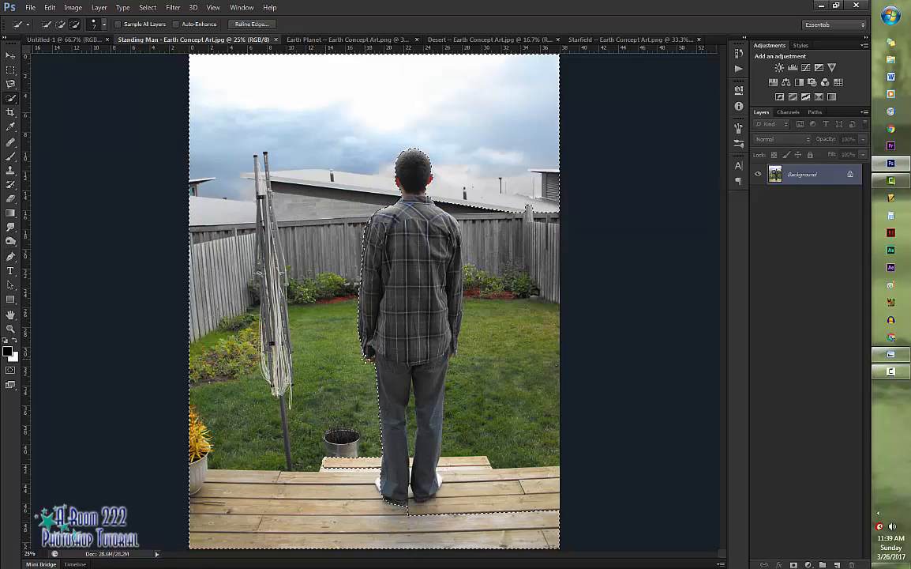
{"action": "key", "text": "ctrl+z"}
Erase the selected sky, left yard and front deck around the man with the Background Eraser tool at brush size 300
{"action": "left_click", "coordinate": [11, 197]}
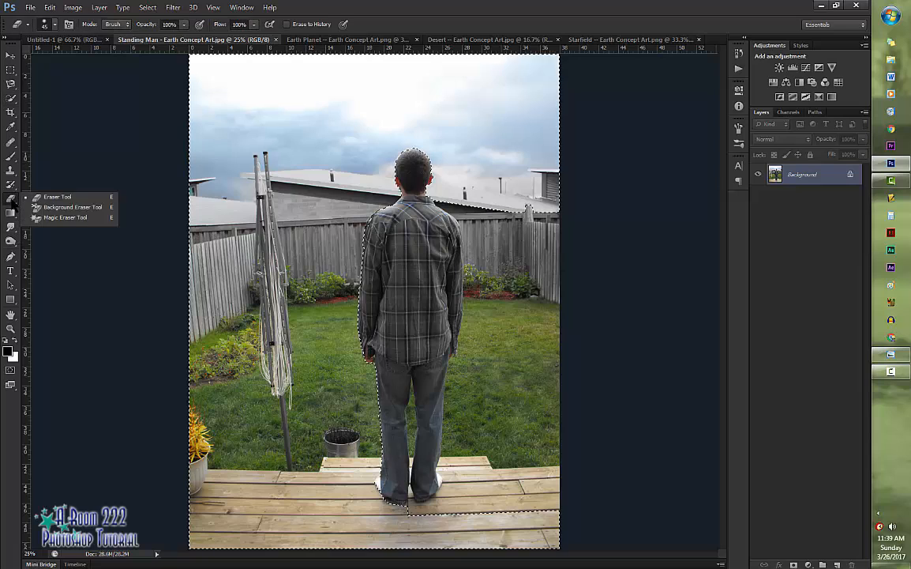
{"action": "left_click", "coordinate": [69, 207]}
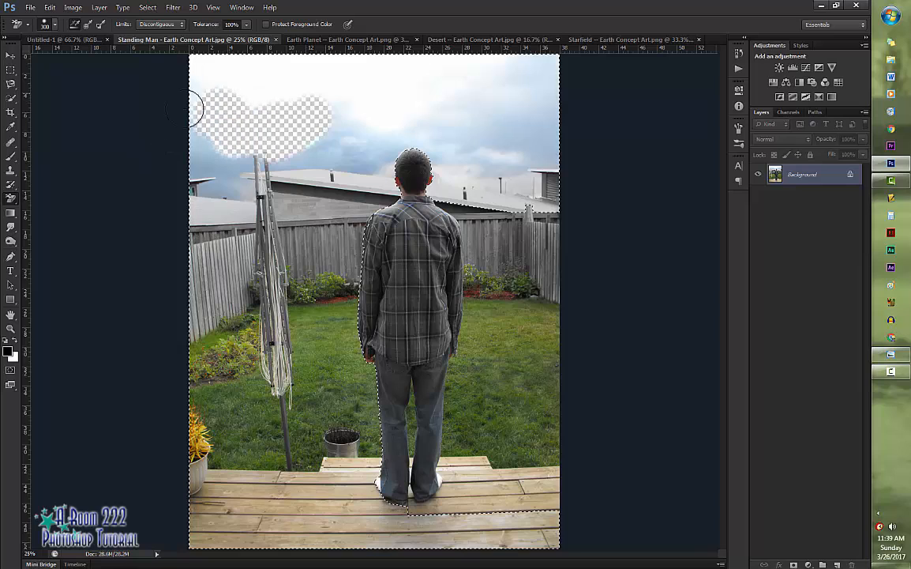
{"action": "left_click", "coordinate": [366, 74]}
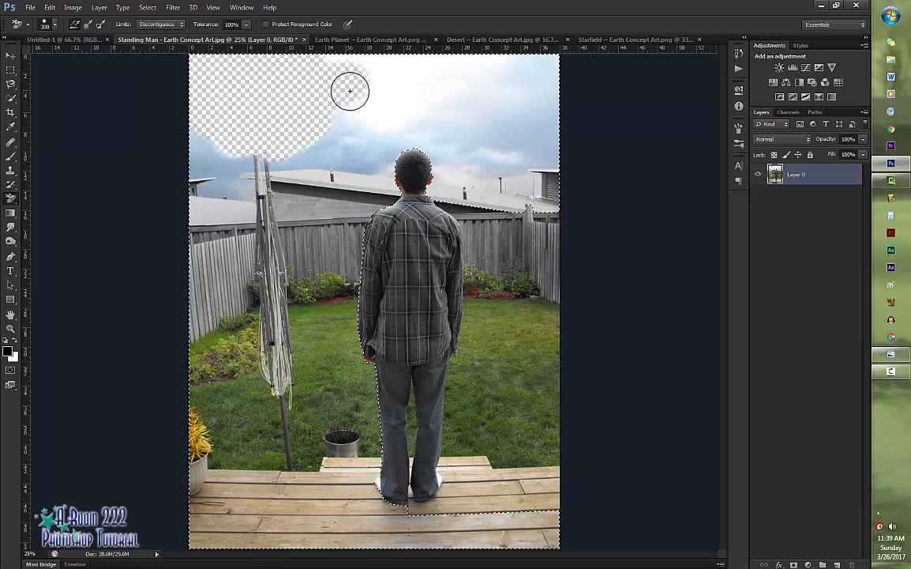
{"action": "mouse_move", "coordinate": [301, 105]}
{"action": "left_mouse_down"}
{"action": "mouse_move", "coordinate": [550, 96]}
{"action": "mouse_move", "coordinate": [540, 64]}
{"action": "mouse_move", "coordinate": [471, 39]}
{"action": "mouse_move", "coordinate": [479, 93]}
{"action": "mouse_move", "coordinate": [554, 201]}
{"action": "mouse_move", "coordinate": [537, 109]}
{"action": "left_mouse_up"}
{"action": "mouse_move", "coordinate": [158, 212]}
{"action": "left_mouse_down"}
{"action": "mouse_move", "coordinate": [241, 238]}
{"action": "mouse_move", "coordinate": [365, 180]}
{"action": "mouse_move", "coordinate": [428, 102]}
{"action": "mouse_move", "coordinate": [293, 149]}
{"action": "mouse_move", "coordinate": [154, 224]}
{"action": "mouse_move", "coordinate": [354, 138]}
{"action": "mouse_move", "coordinate": [376, 211]}
{"action": "mouse_move", "coordinate": [301, 378]}
{"action": "mouse_move", "coordinate": [197, 181]}
{"action": "mouse_move", "coordinate": [180, 382]}
{"action": "mouse_move", "coordinate": [272, 236]}
{"action": "mouse_move", "coordinate": [313, 300]}
{"action": "mouse_move", "coordinate": [236, 353]}
{"action": "mouse_move", "coordinate": [228, 290]}
{"action": "mouse_move", "coordinate": [166, 555]}
{"action": "mouse_move", "coordinate": [214, 533]}
{"action": "mouse_move", "coordinate": [513, 524]}
{"action": "mouse_move", "coordinate": [582, 547]}
{"action": "mouse_move", "coordinate": [386, 540]}
{"action": "mouse_move", "coordinate": [515, 543]}
{"action": "mouse_move", "coordinate": [416, 519]}
{"action": "mouse_move", "coordinate": [399, 504]}
{"action": "mouse_move", "coordinate": [353, 501]}
{"action": "mouse_move", "coordinate": [356, 282]}
{"action": "mouse_move", "coordinate": [324, 474]}
{"action": "mouse_move", "coordinate": [299, 529]}
{"action": "mouse_move", "coordinate": [331, 456]}
{"action": "mouse_move", "coordinate": [268, 530]}
{"action": "mouse_move", "coordinate": [251, 524]}
{"action": "mouse_move", "coordinate": [253, 476]}
{"action": "mouse_move", "coordinate": [288, 418]}
{"action": "mouse_move", "coordinate": [297, 366]}
{"action": "mouse_move", "coordinate": [280, 348]}
{"action": "mouse_move", "coordinate": [263, 510]}
{"action": "mouse_move", "coordinate": [313, 411]}
{"action": "mouse_move", "coordinate": [318, 370]}
{"action": "mouse_move", "coordinate": [246, 430]}
{"action": "mouse_move", "coordinate": [175, 444]}
{"action": "mouse_move", "coordinate": [200, 376]}
{"action": "mouse_move", "coordinate": [215, 417]}
{"action": "left_mouse_up"}
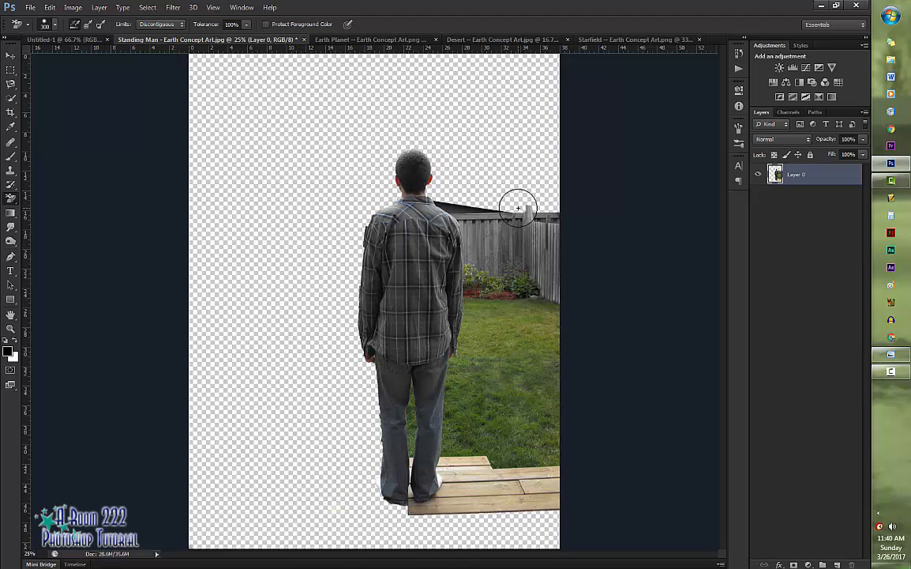
Clear the selection and select the fence, lawn and deck right of the man with the Quick Selection tool
{"action": "key", "text": "ctrl+d"}
{"action": "key", "text": "w"}
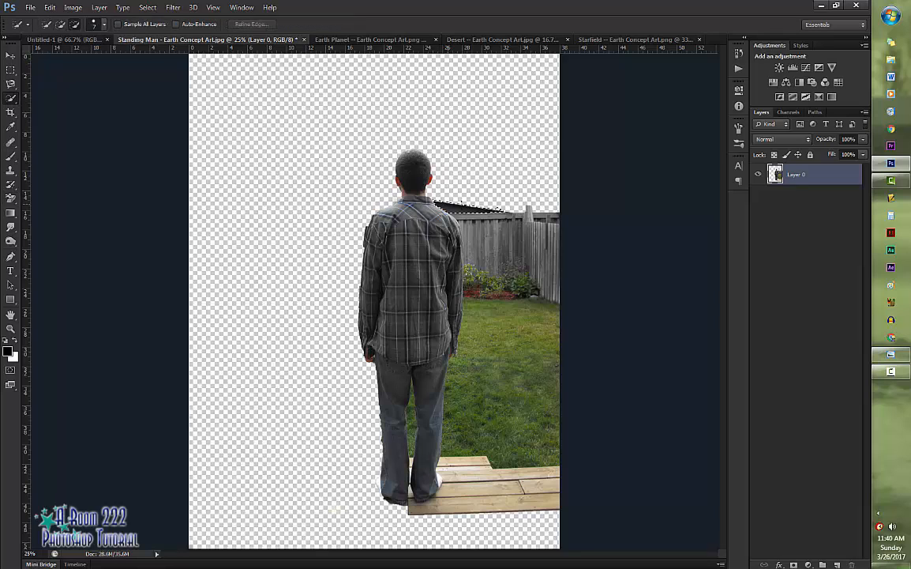
{"action": "mouse_move", "coordinate": [539, 225]}
{"action": "left_mouse_down"}
{"action": "mouse_move", "coordinate": [555, 319]}
{"action": "mouse_move", "coordinate": [529, 474]}
{"action": "left_mouse_up"}
{"action": "left_click_drag", "start_coordinate": [435, 491], "coordinate": [451, 476]}
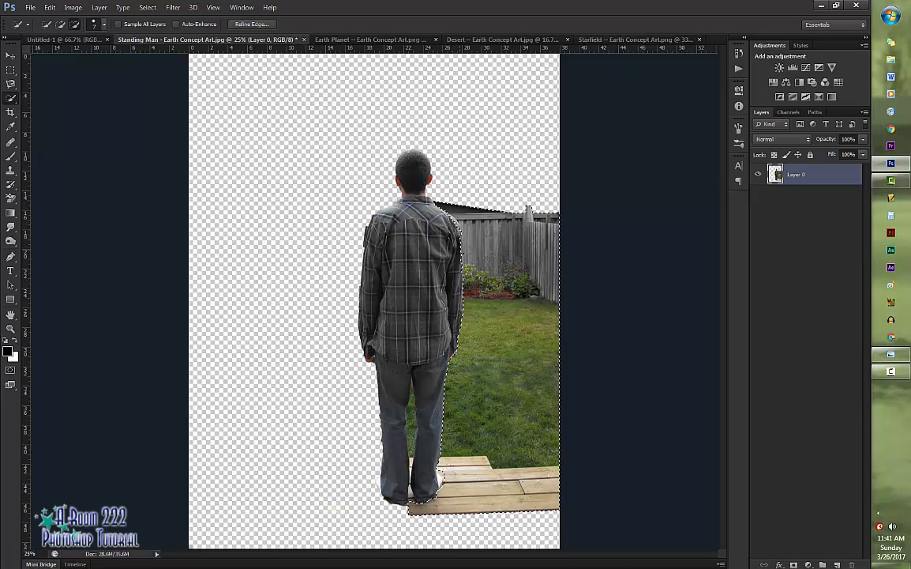
Erase the selected fence, lawn and deck with the Background Eraser at brush size 300, and deselect
{"action": "key", "text": "e"}
{"action": "mouse_move", "coordinate": [462, 207]}
{"action": "left_mouse_down"}
{"action": "mouse_move", "coordinate": [512, 215]}
{"action": "mouse_move", "coordinate": [523, 269]}
{"action": "mouse_move", "coordinate": [455, 318]}
{"action": "mouse_move", "coordinate": [466, 379]}
{"action": "mouse_move", "coordinate": [451, 503]}
{"action": "mouse_move", "coordinate": [560, 387]}
{"action": "mouse_move", "coordinate": [495, 475]}
{"action": "mouse_move", "coordinate": [527, 222]}
{"action": "mouse_move", "coordinate": [448, 514]}
{"action": "left_mouse_up"}
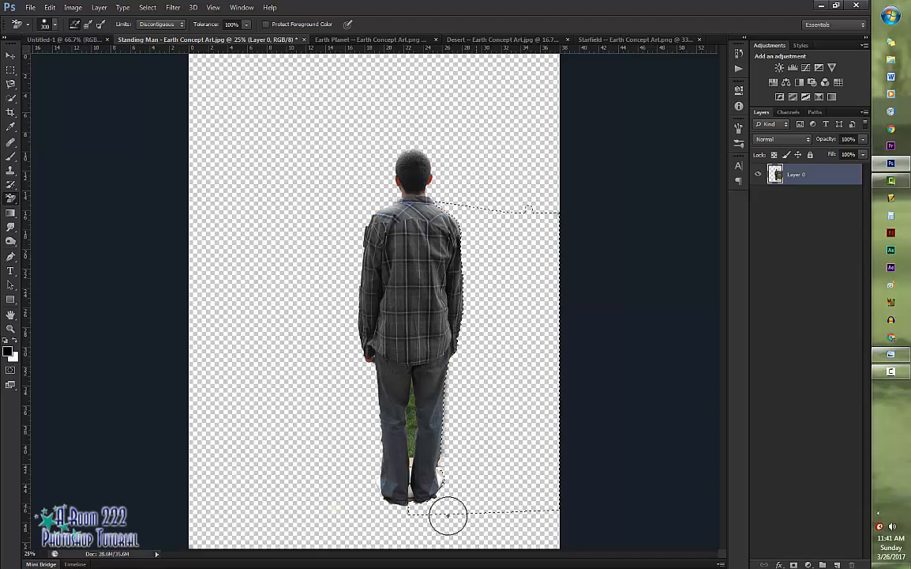
{"action": "key", "text": "ctrl+d"}
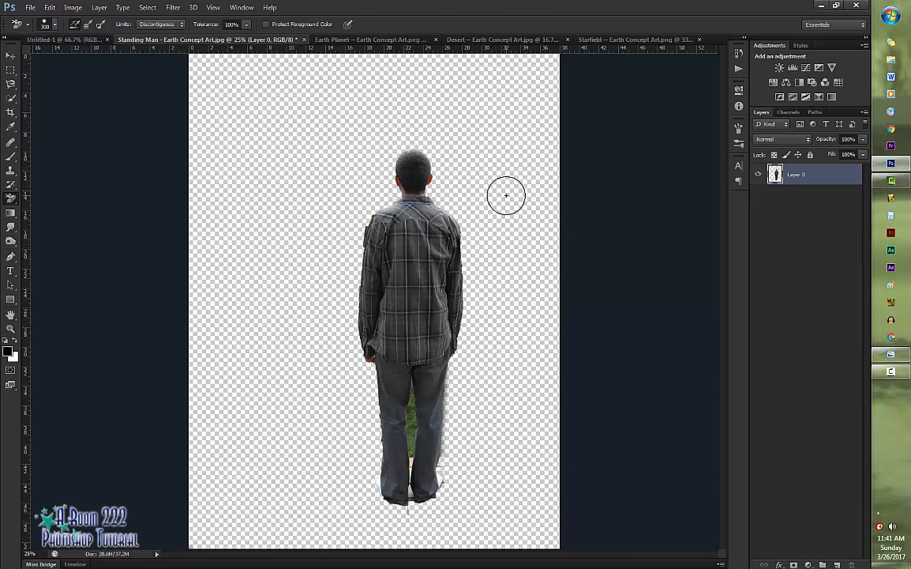
Choose the Clone Stamp tool with brush size 20 for restoring over-erased parts of the man
{"action": "key", "text": "ctrl+t"}
{"action": "key", "text": "Escape"}
{"action": "key", "text": "ctrl+plus"}
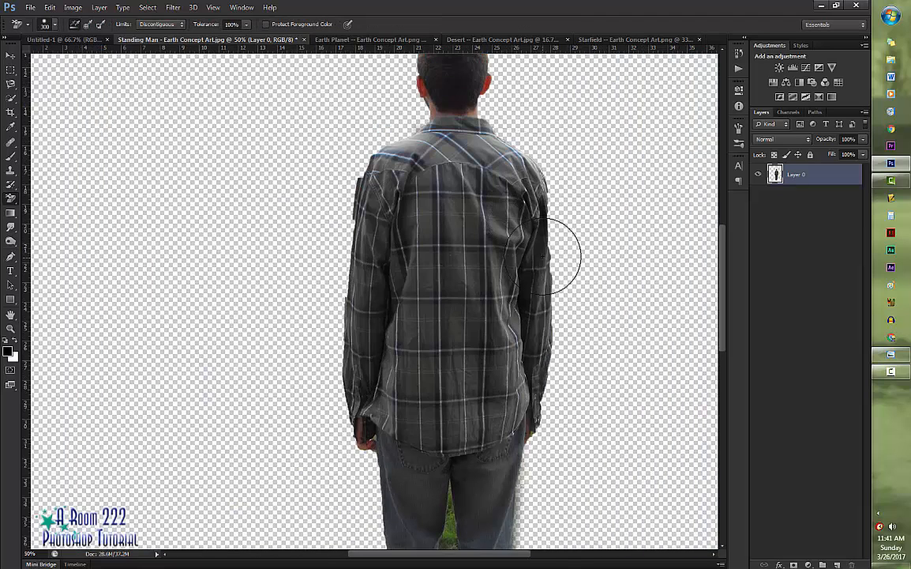
{"action": "key", "text": "s"}
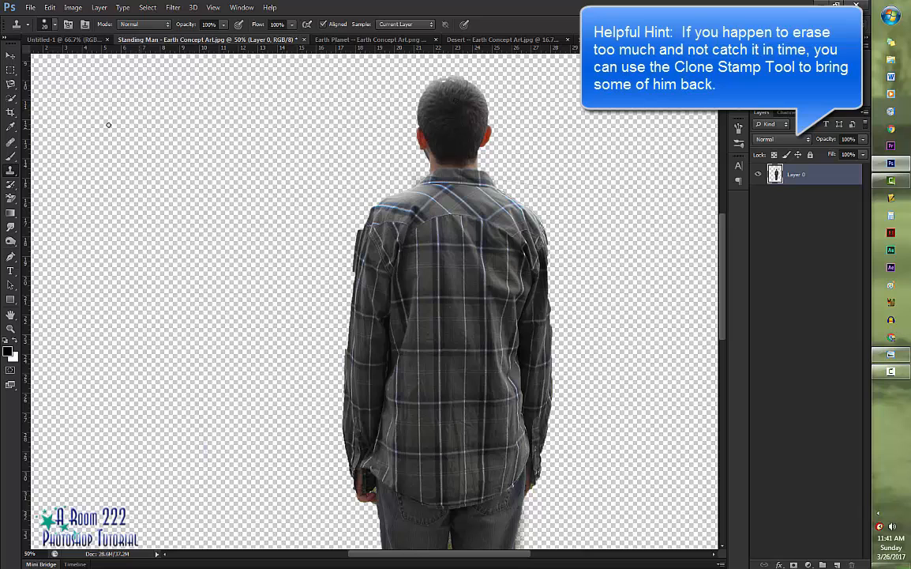
{"action": "right_click", "coordinate": [8, 170]}
{"action": "left_click", "coordinate": [45, 171]}
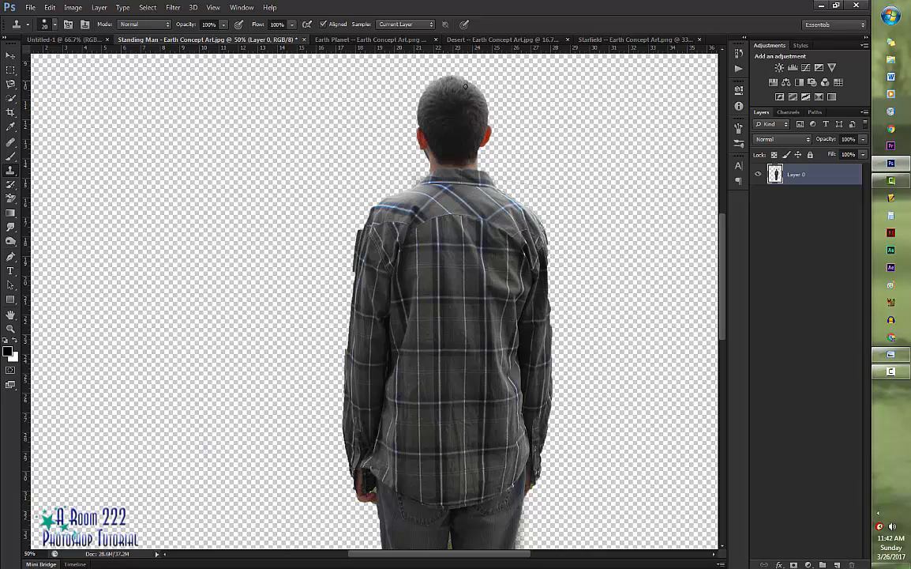
Erase the leftover patch beside the man's left shoulder with the Background Eraser at brush size 35
{"action": "scroll", "coordinate": [375, 300], "scroll_direction": "down", "scroll_amount": 3}
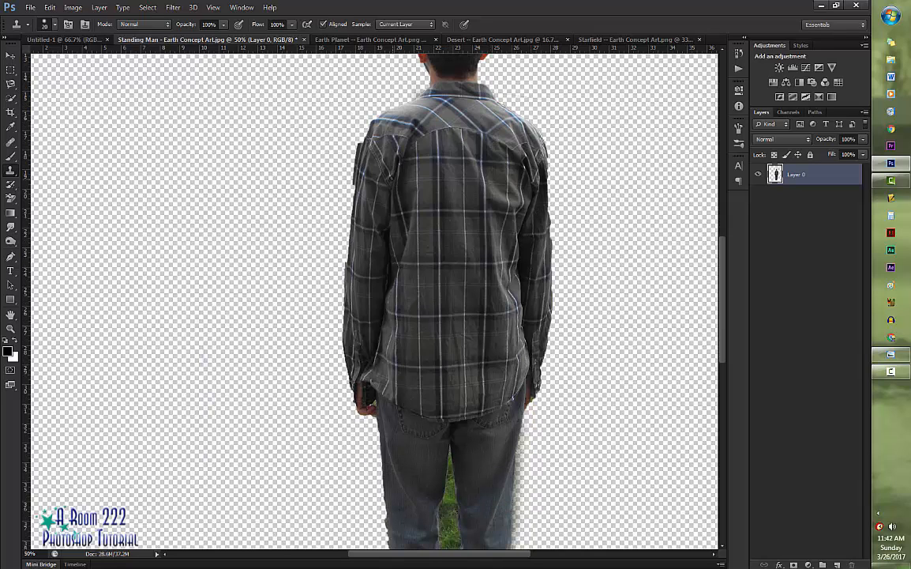
{"action": "left_click_drag", "start_coordinate": [10, 196], "coordinate": [79, 205]}
{"action": "key", "text": "bracketleft"}
{"action": "key", "text": "bracketleft"}
{"action": "key", "text": "bracketleft"}
{"action": "key", "text": "bracketleft"}
{"action": "key", "text": "bracketleft"}
{"action": "key", "text": "bracketleft"}
{"action": "key", "text": "bracketleft"}
{"action": "key", "text": "bracketleft"}
{"action": "key", "text": "bracketleft"}
{"action": "key", "text": "bracketleft"}
{"action": "key", "text": "bracketleft"}
{"action": "key", "text": "bracketleft"}
{"action": "left_click_drag", "start_coordinate": [357, 142], "coordinate": [354, 179]}
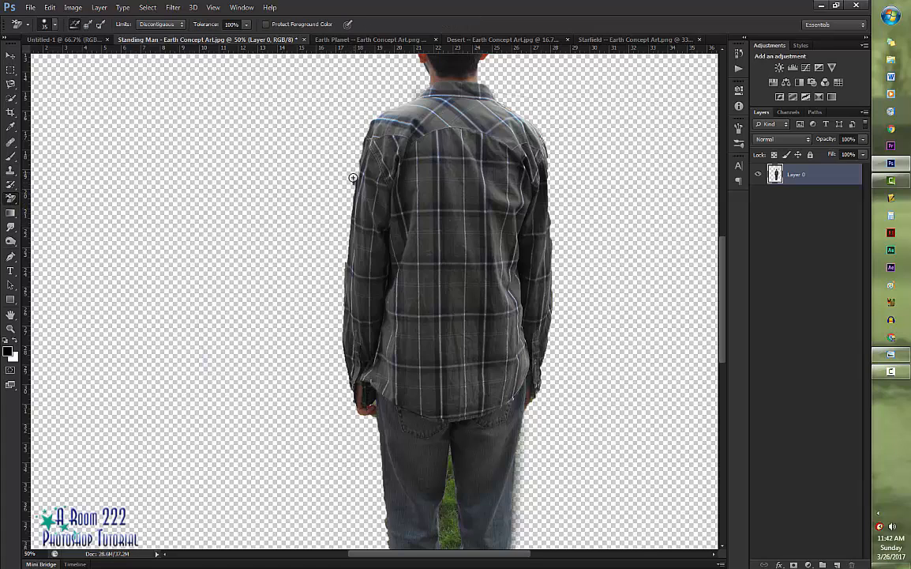
Erase the deck remnants under the trouser hems and beside the right foot with the Background Eraser at brush size 20
{"action": "scroll", "coordinate": [565, 361], "scroll_direction": "down", "scroll_amount": 8}
{"action": "key", "text": "ctrl+plus"}
{"action": "key", "text": "ctrl+plus"}
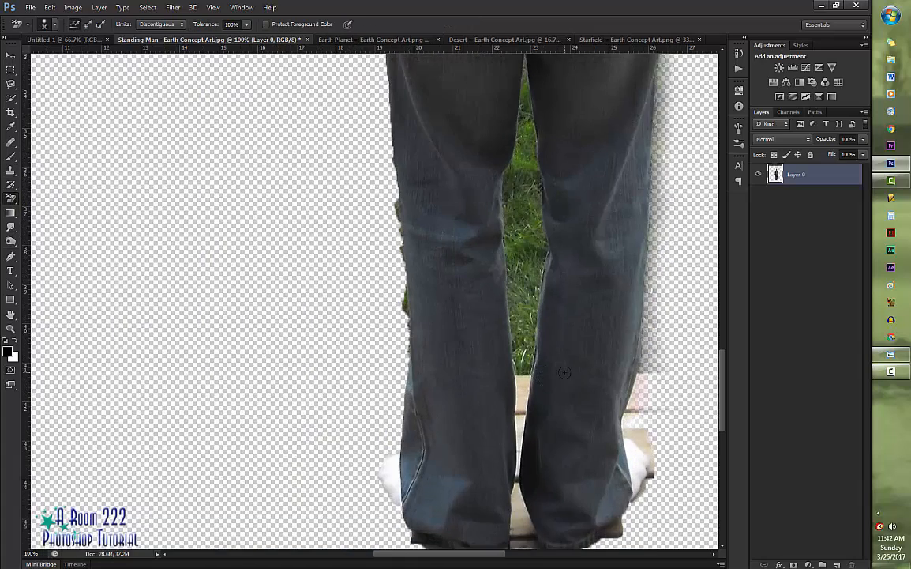
{"action": "scroll", "coordinate": [562, 375], "scroll_direction": "down", "scroll_amount": 4}
{"action": "key", "text": "bracketleft"}
{"action": "key", "text": "bracketleft"}
{"action": "key", "text": "bracketleft"}
{"action": "left_click_drag", "start_coordinate": [509, 445], "coordinate": [511, 464]}
{"action": "mouse_move", "coordinate": [210, 453]}
{"action": "left_mouse_down"}
{"action": "mouse_move", "coordinate": [247, 439]}
{"action": "mouse_move", "coordinate": [218, 459]}
{"action": "left_mouse_up"}
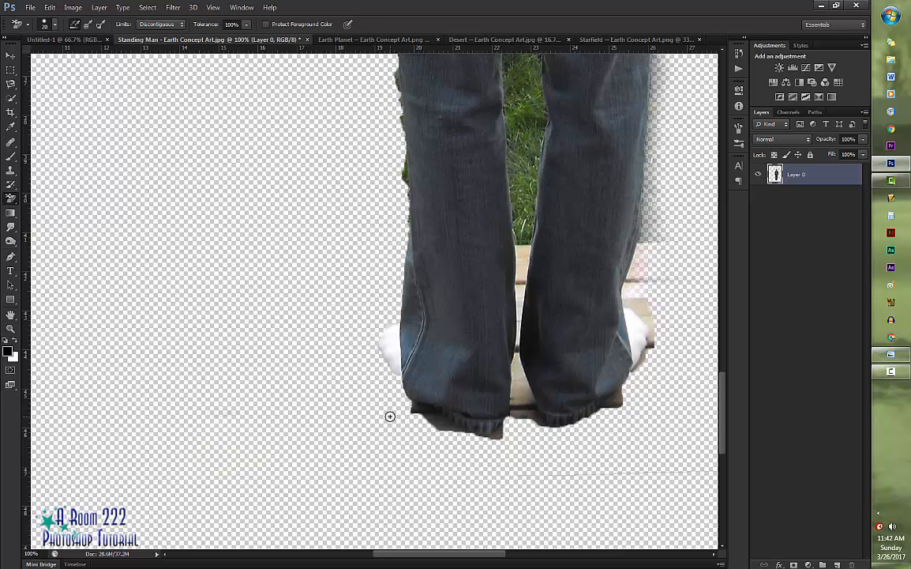
{"action": "mouse_move", "coordinate": [423, 418]}
{"action": "left_mouse_down"}
{"action": "mouse_move", "coordinate": [506, 432]}
{"action": "mouse_move", "coordinate": [447, 433]}
{"action": "mouse_move", "coordinate": [401, 418]}
{"action": "mouse_move", "coordinate": [415, 413]}
{"action": "mouse_move", "coordinate": [478, 439]}
{"action": "mouse_move", "coordinate": [558, 433]}
{"action": "mouse_move", "coordinate": [609, 411]}
{"action": "mouse_move", "coordinate": [638, 371]}
{"action": "mouse_move", "coordinate": [634, 398]}
{"action": "left_mouse_up"}
{"action": "scroll", "coordinate": [635, 397], "scroll_direction": "up", "scroll_amount": 1}
{"action": "mouse_move", "coordinate": [635, 331]}
{"action": "left_mouse_down"}
{"action": "mouse_move", "coordinate": [653, 361]}
{"action": "mouse_move", "coordinate": [626, 329]}
{"action": "mouse_move", "coordinate": [645, 273]}
{"action": "mouse_move", "coordinate": [655, 326]}
{"action": "left_mouse_up"}
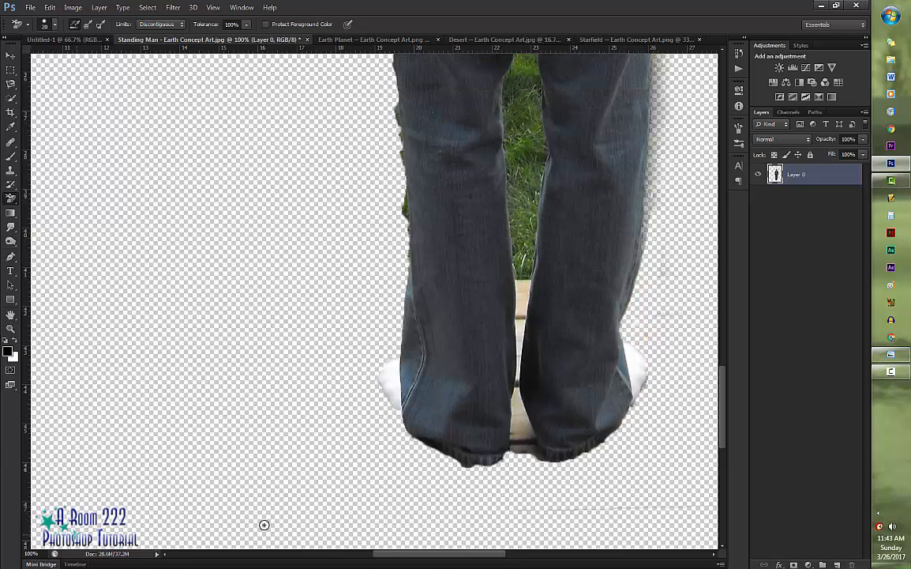
Erase the grey fringe along the right leg's outer edge up to the hip at brush size 30
{"action": "scroll", "coordinate": [305, 512], "scroll_direction": "right", "scroll_amount": 5}
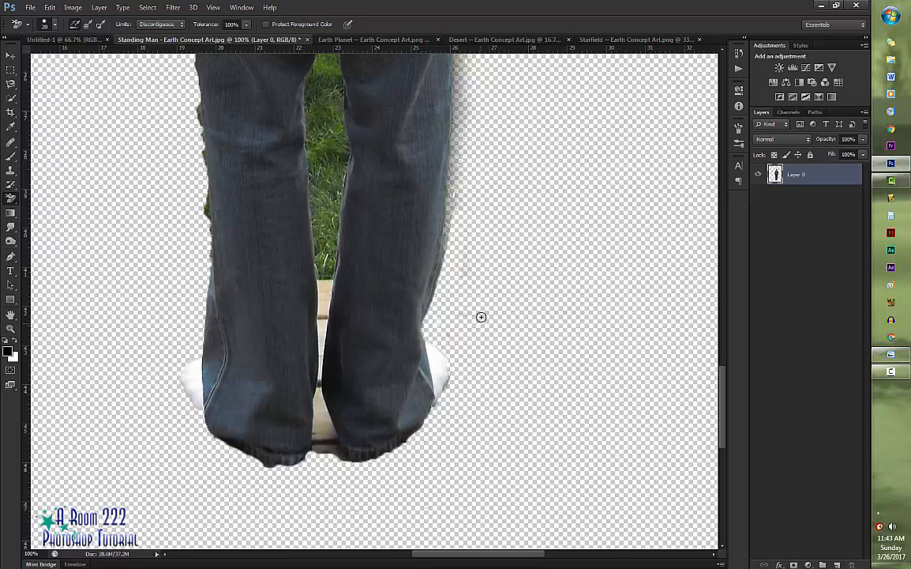
{"action": "scroll", "coordinate": [505, 300], "scroll_direction": "up", "scroll_amount": 4}
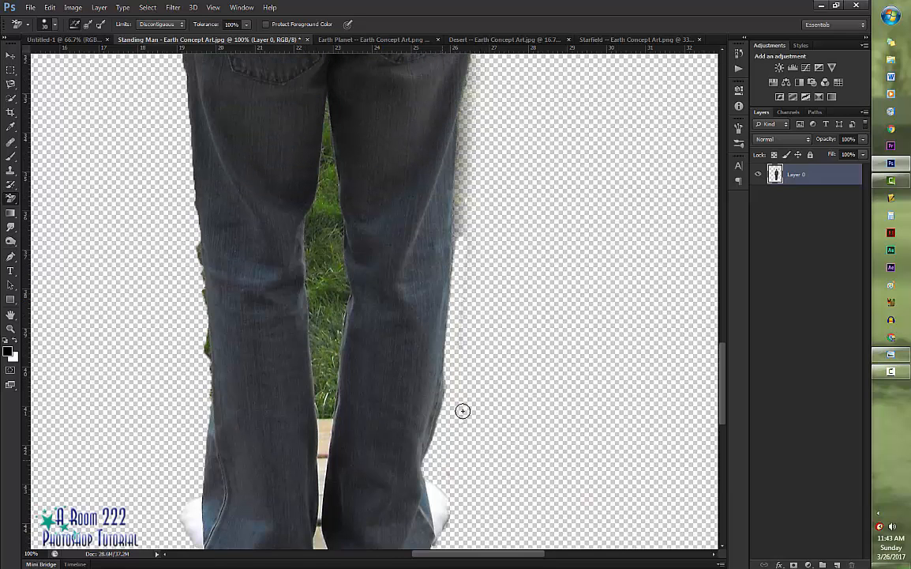
{"action": "mouse_move", "coordinate": [462, 409]}
{"action": "left_mouse_down"}
{"action": "mouse_move", "coordinate": [473, 105]}
{"action": "mouse_move", "coordinate": [466, 248]}
{"action": "mouse_move", "coordinate": [463, 180]}
{"action": "mouse_move", "coordinate": [469, 135]}
{"action": "left_mouse_up"}
{"action": "scroll", "coordinate": [504, 326], "scroll_direction": "up", "scroll_amount": 5}
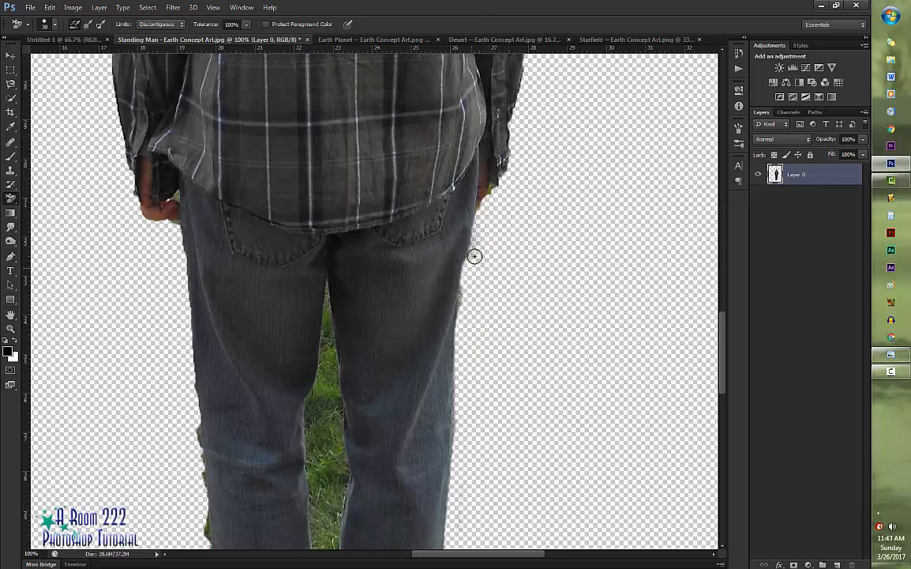
{"action": "scroll", "coordinate": [537, 300], "scroll_direction": "up", "scroll_amount": 12}
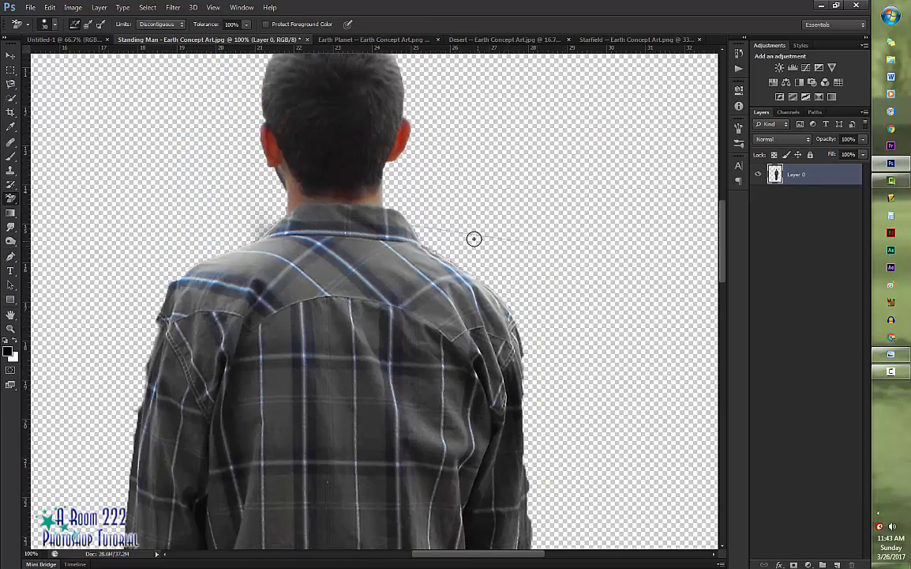
{"action": "scroll", "coordinate": [341, 333], "scroll_direction": "right", "scroll_amount": 9}
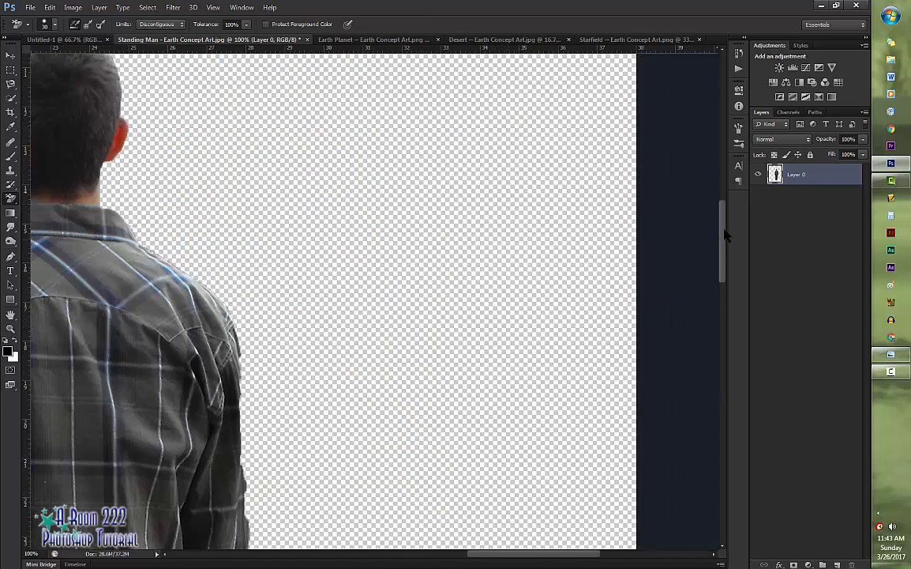
Erase the grass remnants along the left leg's outer edge with the Background Eraser at brush size 20
{"action": "scroll", "coordinate": [725, 234], "scroll_direction": "down", "scroll_amount": 14}
{"action": "scroll", "coordinate": [372, 300], "scroll_direction": "left", "scroll_amount": 3}
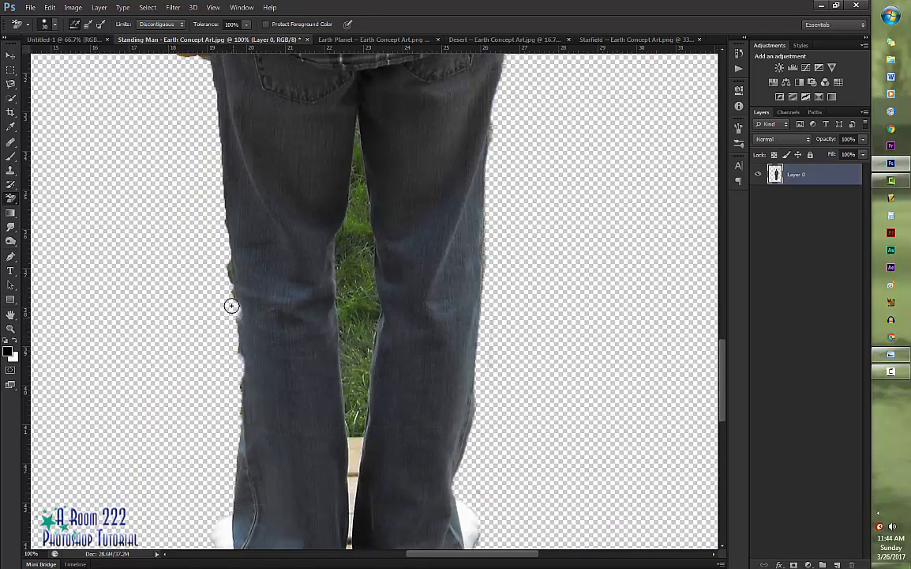
{"action": "mouse_move", "coordinate": [231, 305]}
{"action": "left_mouse_down"}
{"action": "mouse_move", "coordinate": [229, 408]}
{"action": "mouse_move", "coordinate": [239, 367]}
{"action": "left_mouse_up"}
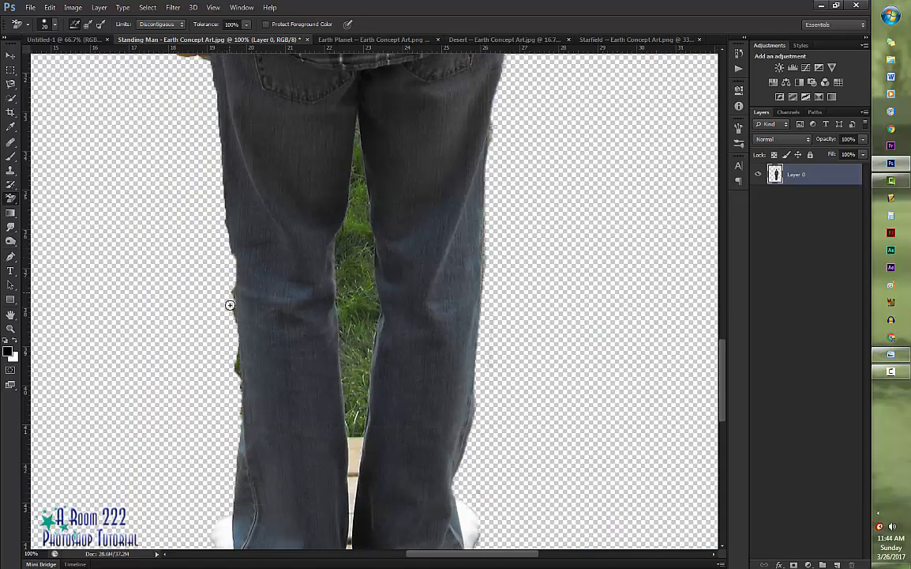
{"action": "scroll", "coordinate": [355, 465], "scroll_direction": "down", "scroll_amount": 4}
{"action": "scroll", "coordinate": [354, 466], "scroll_direction": "down", "scroll_amount": 2}
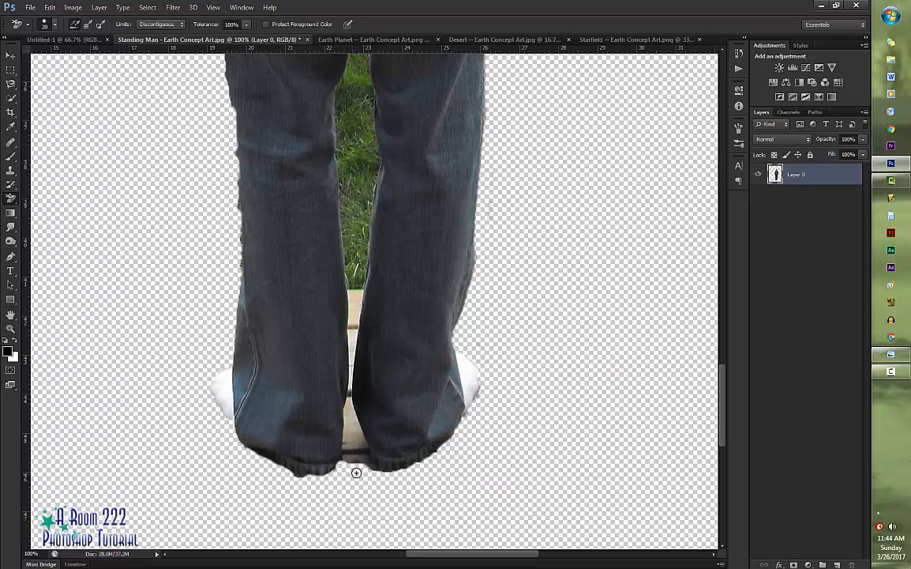
Select the grass and deck gap between the man's legs with the Magnetic Lasso tool
{"action": "scroll", "coordinate": [410, 189], "scroll_direction": "up", "scroll_amount": 4}
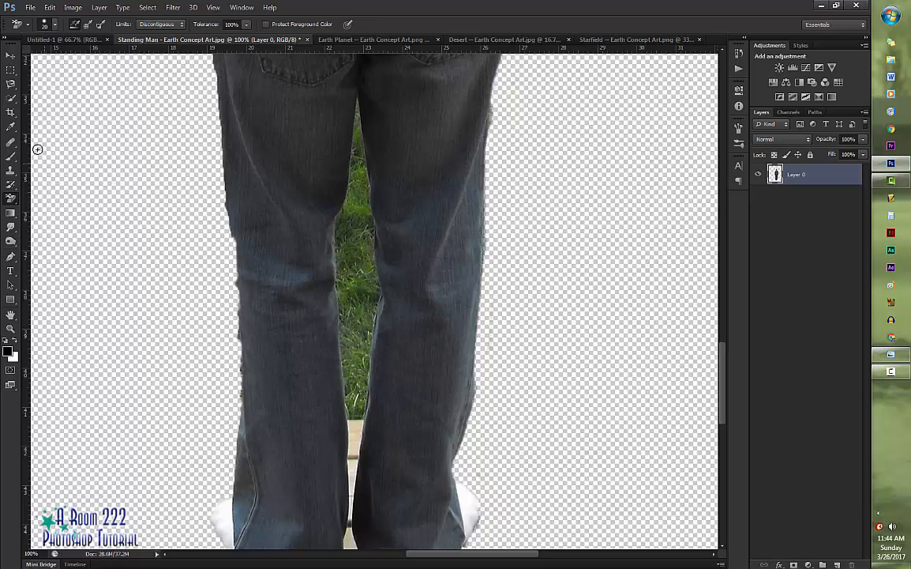
{"action": "left_click_drag", "start_coordinate": [10, 83], "coordinate": [57, 109]}
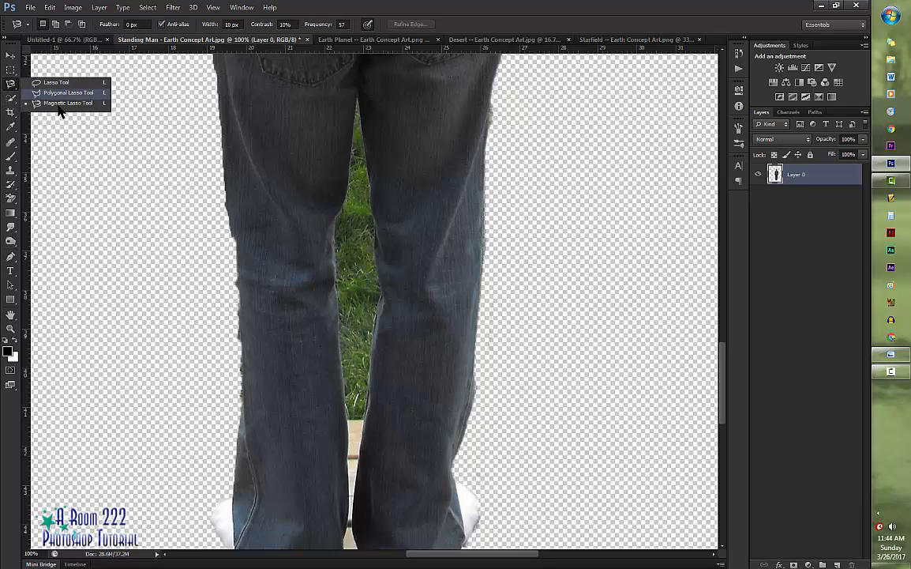
{"action": "left_click", "coordinate": [58, 104]}
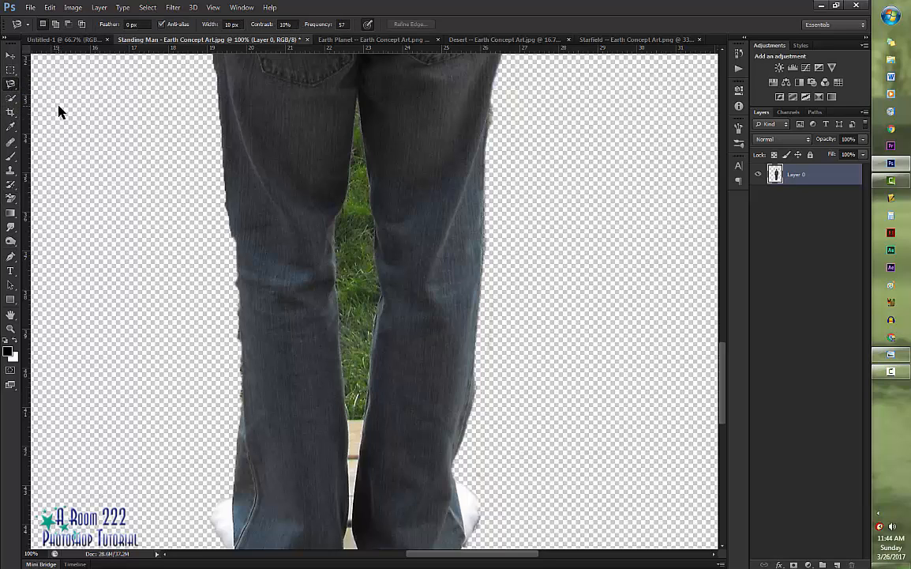
{"action": "left_click", "coordinate": [357, 92]}
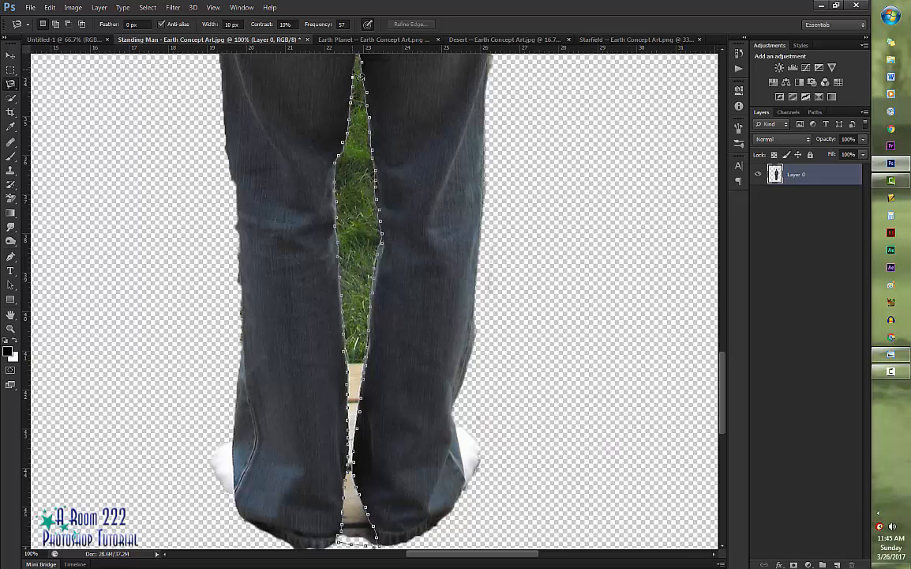
{"action": "scroll", "coordinate": [362, 67], "scroll_direction": "up", "scroll_amount": 3}
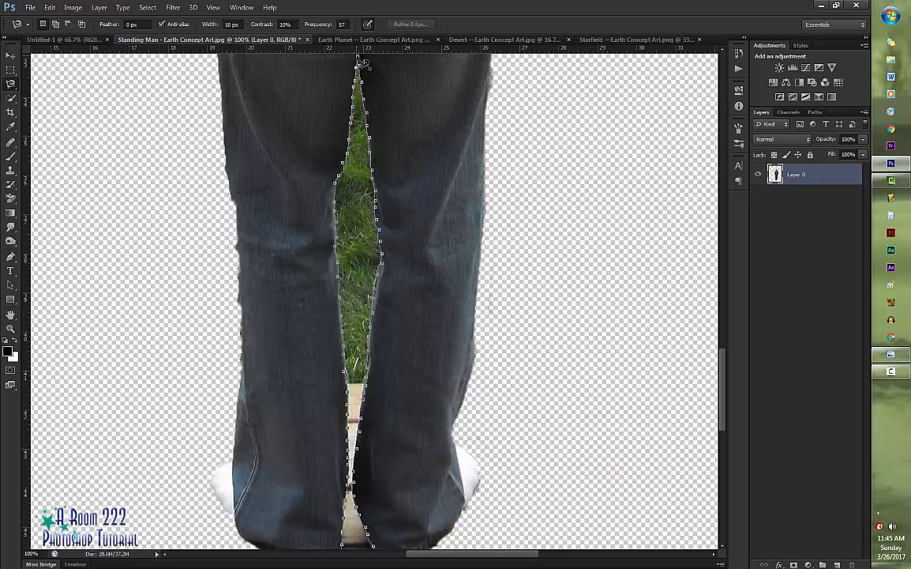
{"action": "left_click", "coordinate": [359, 61]}
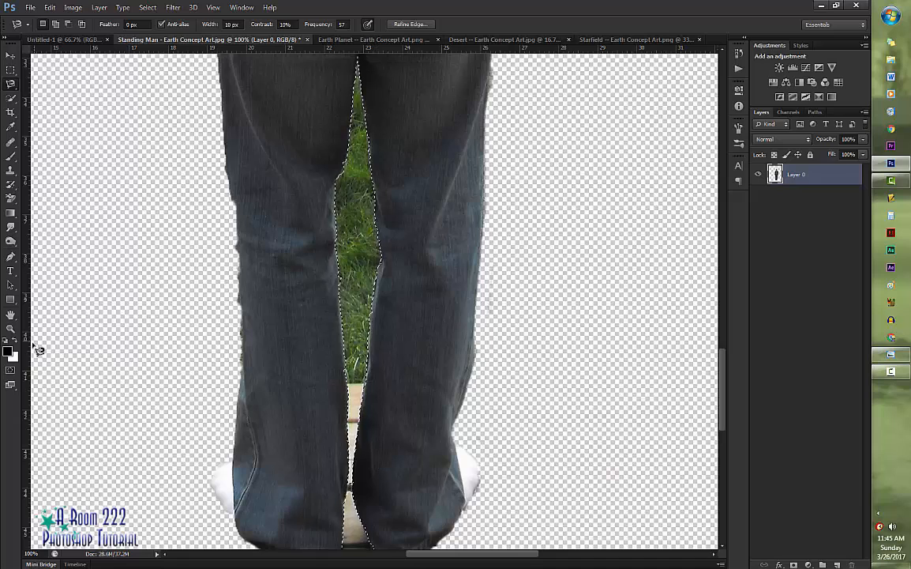
Erase the selected grass and deck between the legs with the Background Eraser at brush size 20, deselect, and fit the image to the screen
{"action": "left_click_drag", "start_coordinate": [10, 198], "coordinate": [29, 204]}
{"action": "left_click", "coordinate": [46, 209]}
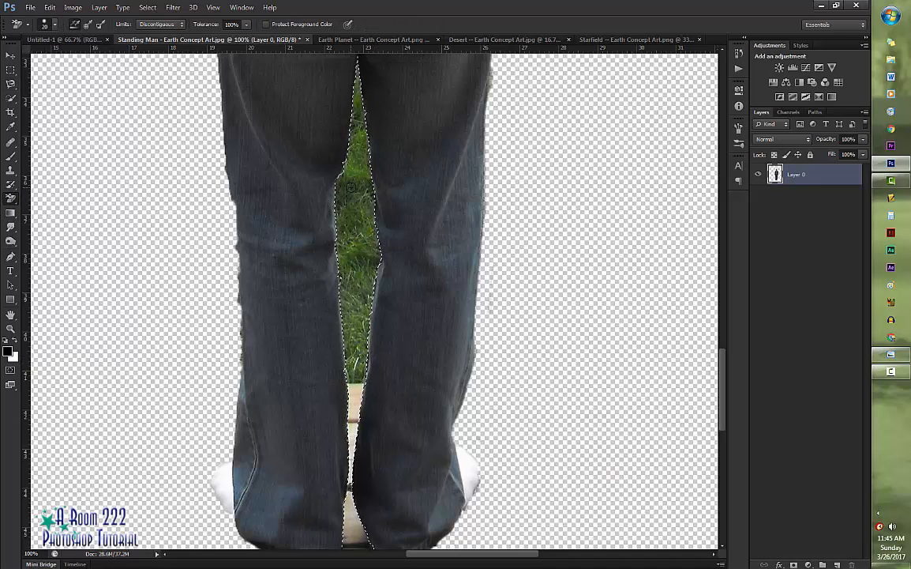
{"action": "mouse_move", "coordinate": [352, 230]}
{"action": "left_mouse_down"}
{"action": "mouse_move", "coordinate": [356, 154]}
{"action": "mouse_move", "coordinate": [341, 211]}
{"action": "mouse_move", "coordinate": [360, 260]}
{"action": "mouse_move", "coordinate": [350, 297]}
{"action": "mouse_move", "coordinate": [355, 498]}
{"action": "left_mouse_up"}
{"action": "scroll", "coordinate": [575, 328], "scroll_direction": "down", "scroll_amount": 3}
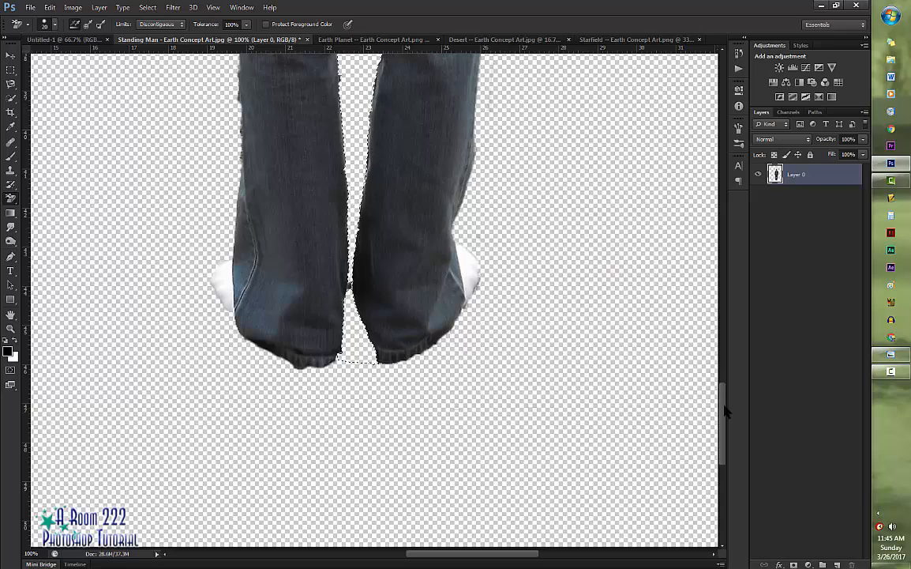
{"action": "scroll", "coordinate": [491, 373], "scroll_direction": "up", "scroll_amount": 6}
{"action": "left_click_drag", "start_coordinate": [359, 341], "coordinate": [353, 243]}
{"action": "key", "text": "ctrl+d"}
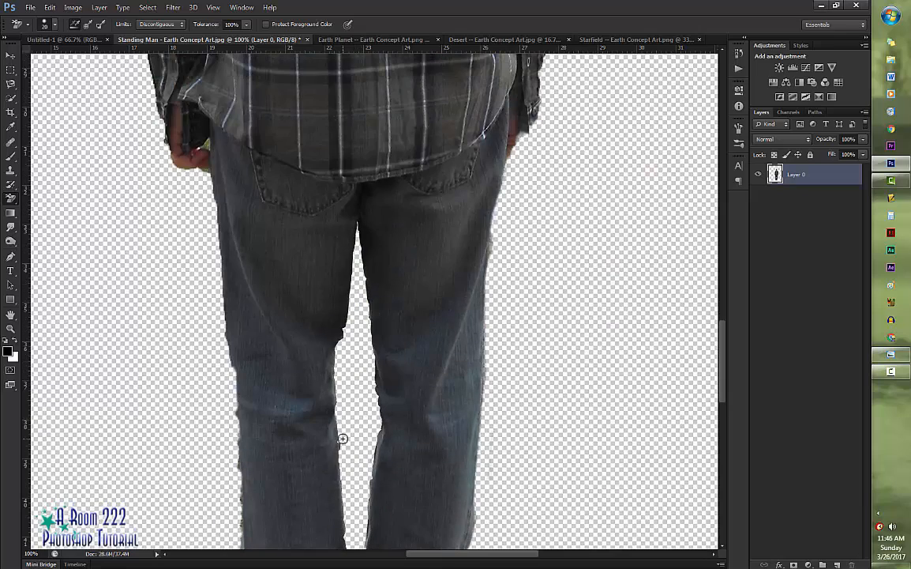
{"action": "scroll", "coordinate": [361, 429], "scroll_direction": "down", "scroll_amount": 1}
{"action": "scroll", "coordinate": [361, 428], "scroll_direction": "down", "scroll_amount": 5}
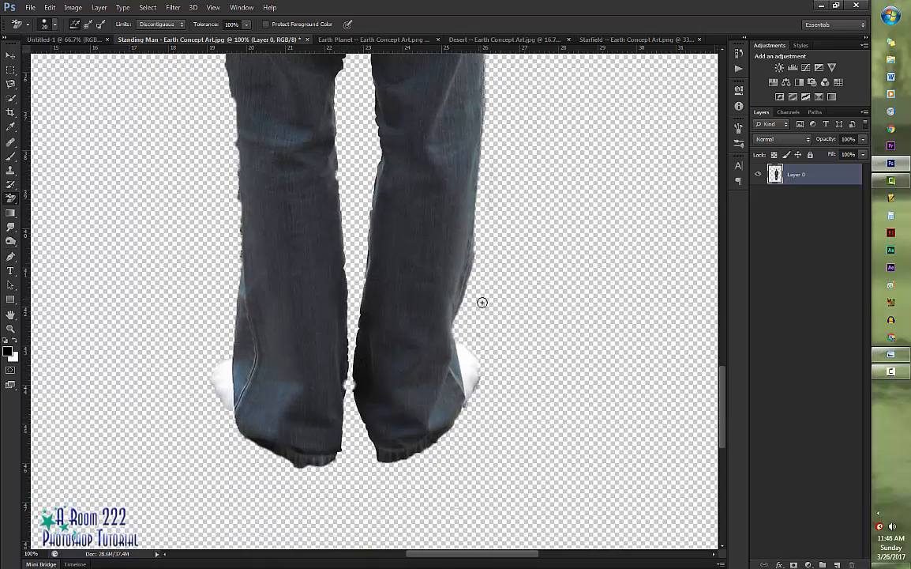
{"action": "scroll", "coordinate": [482, 304], "scroll_direction": "up", "scroll_amount": 4}
{"action": "key", "text": "ctrl+0"}
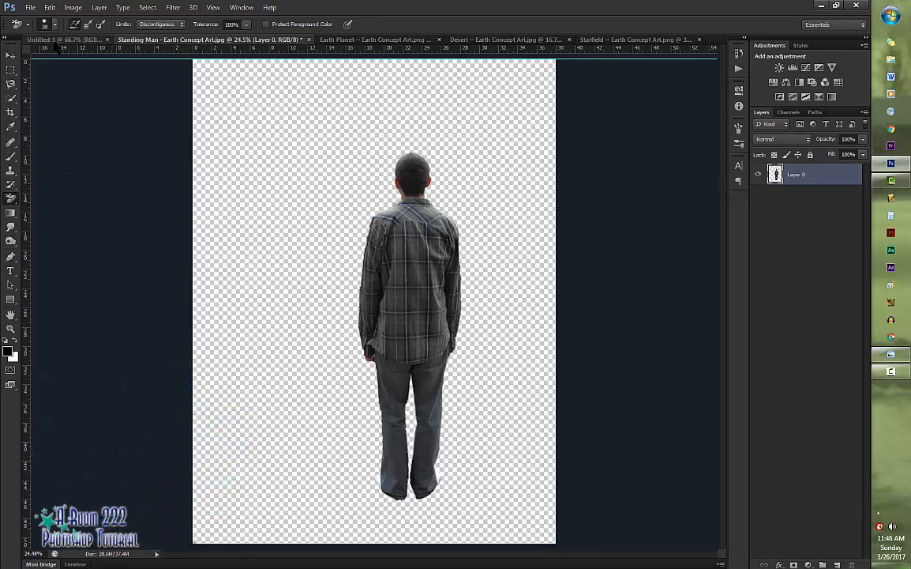
Float the Desert image in its own window over the blank Untitled-1 document, with the Move tool active
{"action": "left_click", "coordinate": [59, 40]}
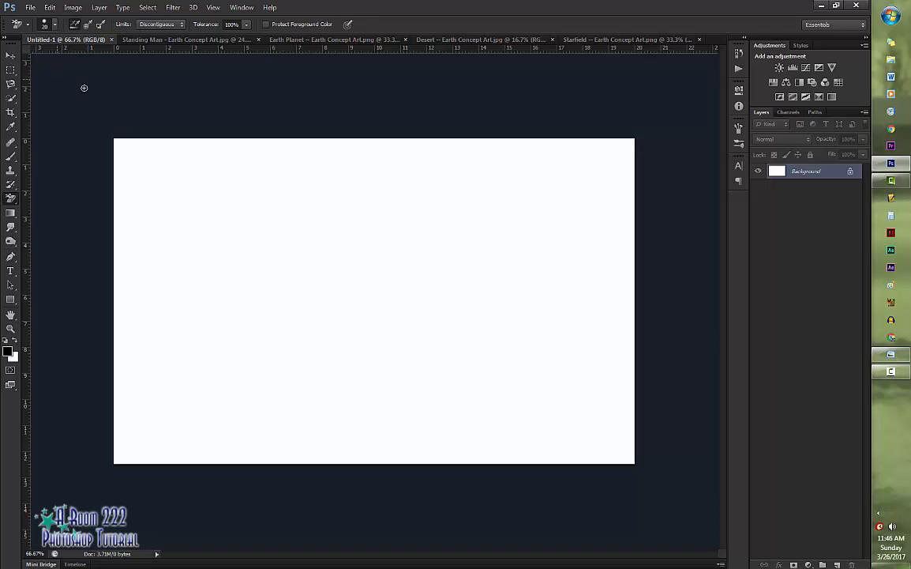
{"action": "left_click", "coordinate": [478, 41]}
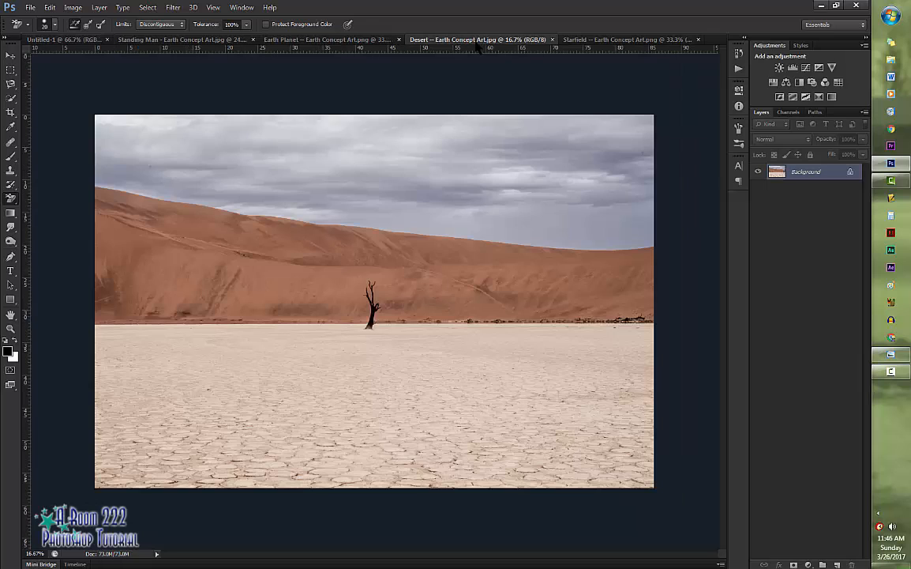
{"action": "left_click", "coordinate": [10, 56]}
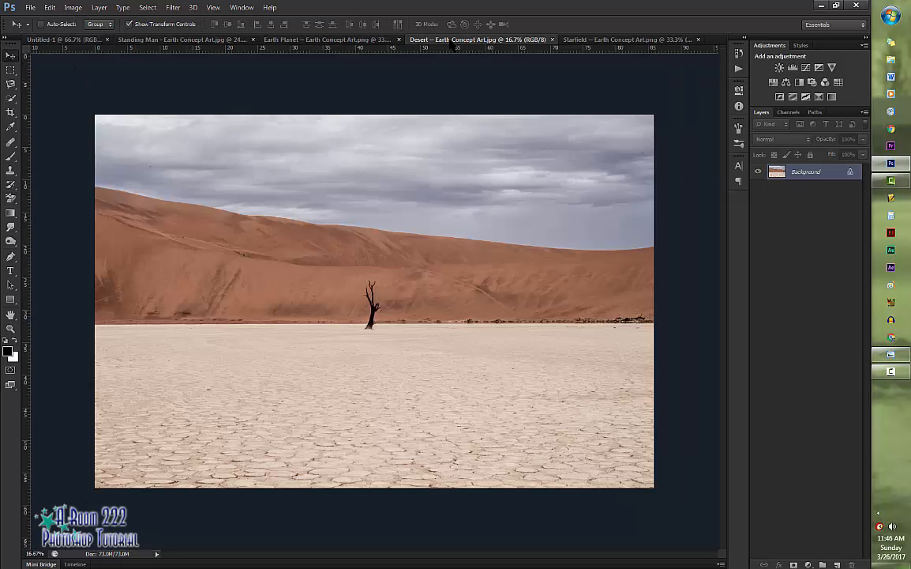
{"action": "left_click_drag", "start_coordinate": [451, 44], "coordinate": [519, 155]}
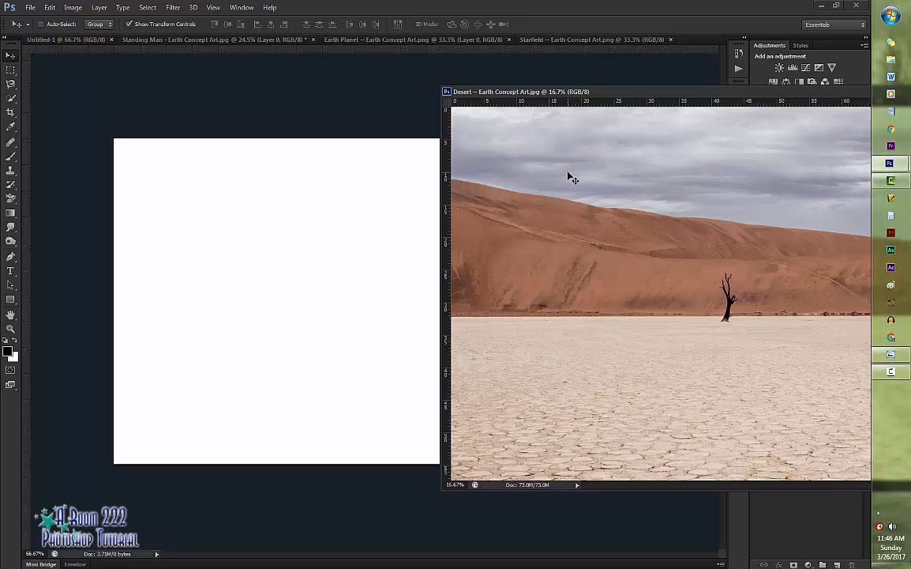
Copy the Desert image onto the Untitled-1 canvas, dock the Desert window again, and return to Untitled-1
{"action": "left_click_drag", "start_coordinate": [582, 201], "coordinate": [266, 235]}
{"action": "left_click_drag", "start_coordinate": [541, 92], "coordinate": [501, 45]}
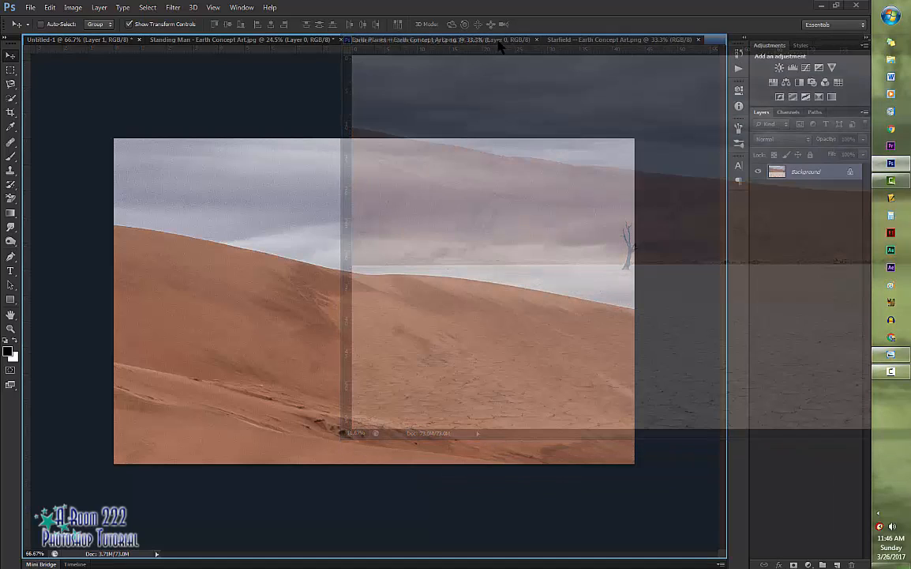
{"action": "left_click_drag", "start_coordinate": [500, 48], "coordinate": [499, 46]}
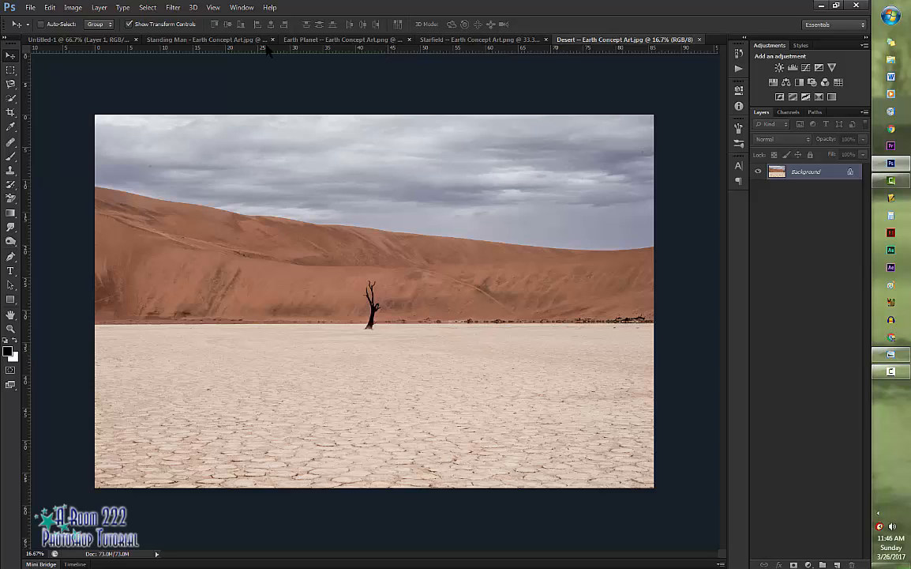
{"action": "left_click", "coordinate": [55, 41]}
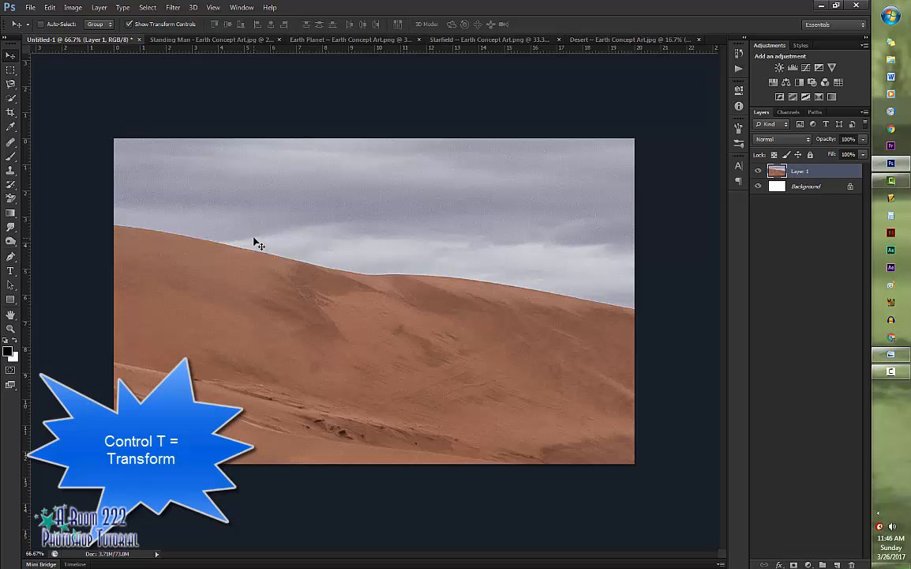
Start a free transform on the desert layer and move it until its upper-right corner lies within the canvas
{"action": "key", "text": "ctrl+t"}
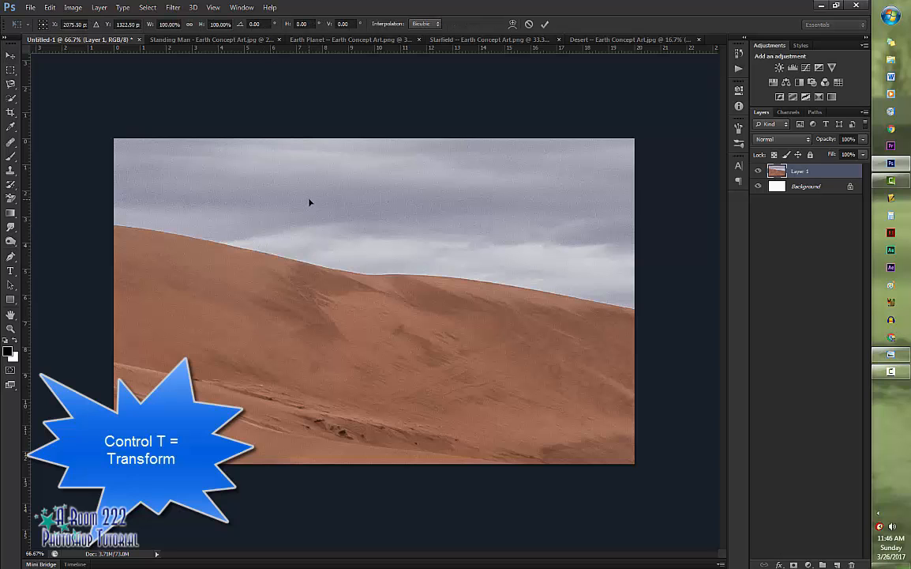
{"action": "left_click_drag", "start_coordinate": [309, 200], "coordinate": [82, 336]}
{"action": "left_click_drag", "start_coordinate": [450, 167], "coordinate": [223, 307]}
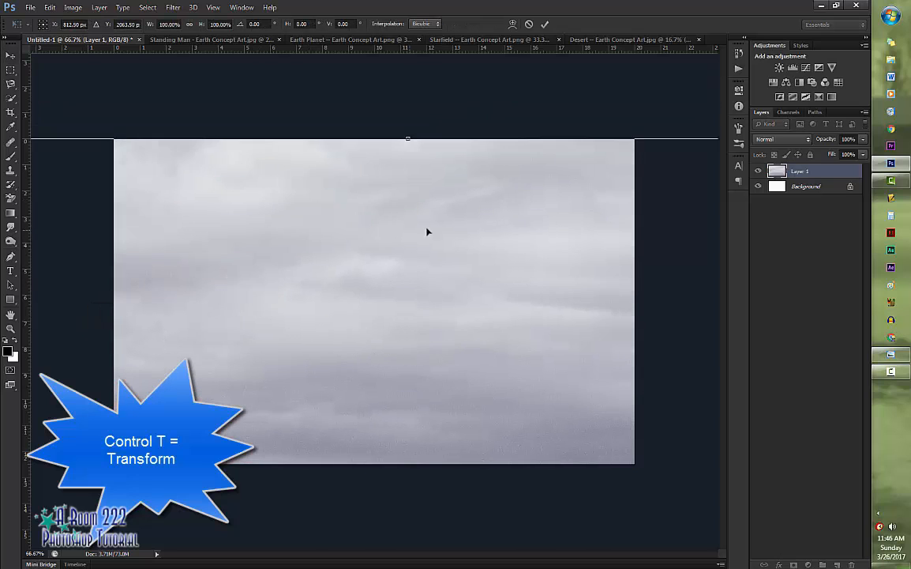
{"action": "left_click_drag", "start_coordinate": [428, 232], "coordinate": [315, 256]}
{"action": "left_click_drag", "start_coordinate": [377, 252], "coordinate": [208, 246]}
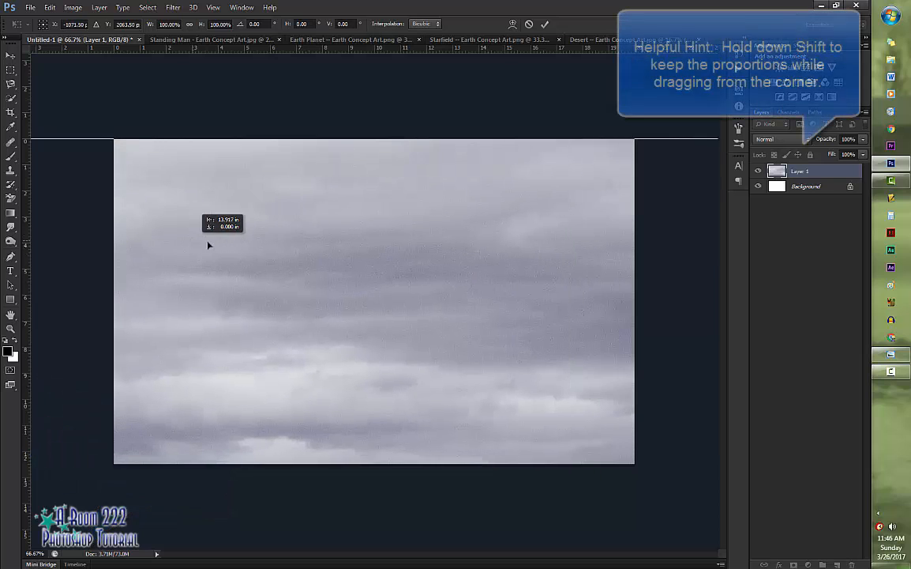
{"action": "left_click_drag", "start_coordinate": [338, 252], "coordinate": [252, 251]}
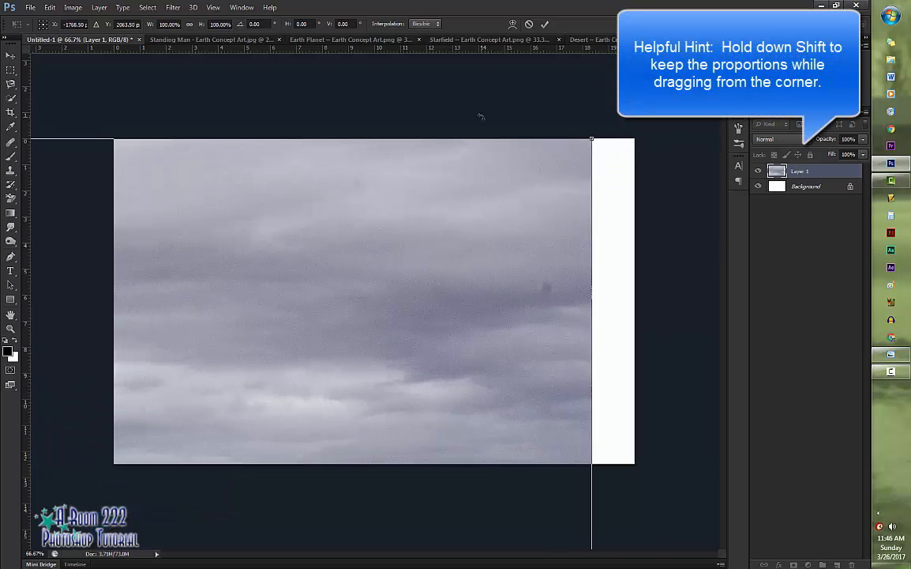
Scale the desert layer down proportionally to about 19.4%, repositioning it to reach its corner
{"action": "left_click_drag", "start_coordinate": [592, 139], "coordinate": [321, 314]}
{"action": "left_click_drag", "start_coordinate": [452, 249], "coordinate": [328, 332]}
{"action": "left_click_drag", "start_coordinate": [233, 348], "coordinate": [525, 221]}
{"action": "left_click_drag", "start_coordinate": [521, 157], "coordinate": [439, 281]}
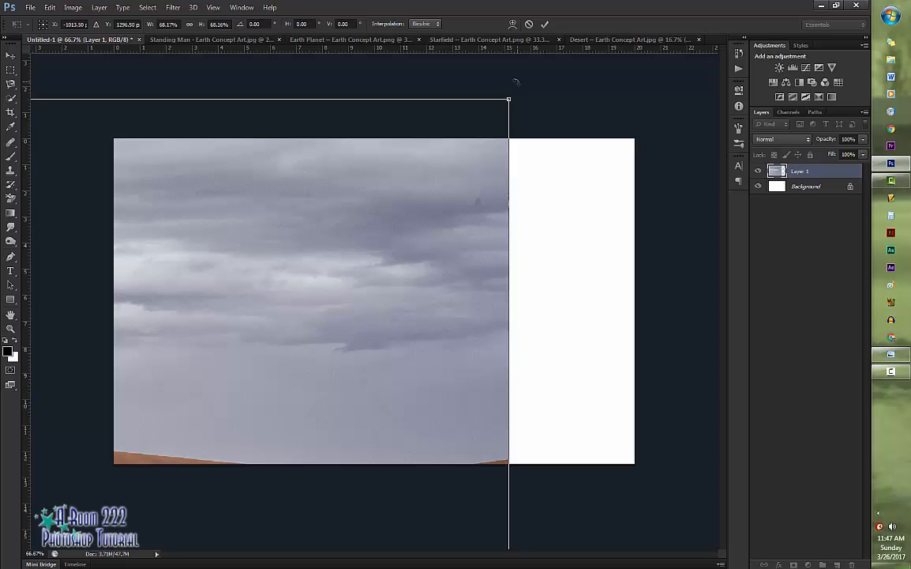
{"action": "left_click_drag", "start_coordinate": [515, 82], "coordinate": [654, 178]}
Align the desert layer with the canvas's top edge, resize it to 23.31% width and 21.81% height to fill the canvas, and apply the transform
{"action": "left_click_drag", "start_coordinate": [420, 187], "coordinate": [517, 197]}
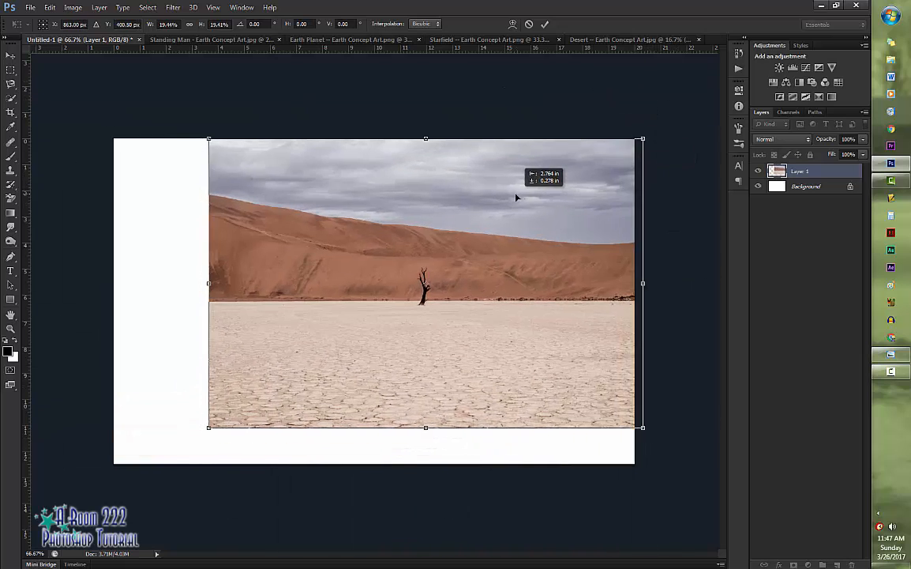
{"action": "left_click_drag", "start_coordinate": [199, 429], "coordinate": [96, 442]}
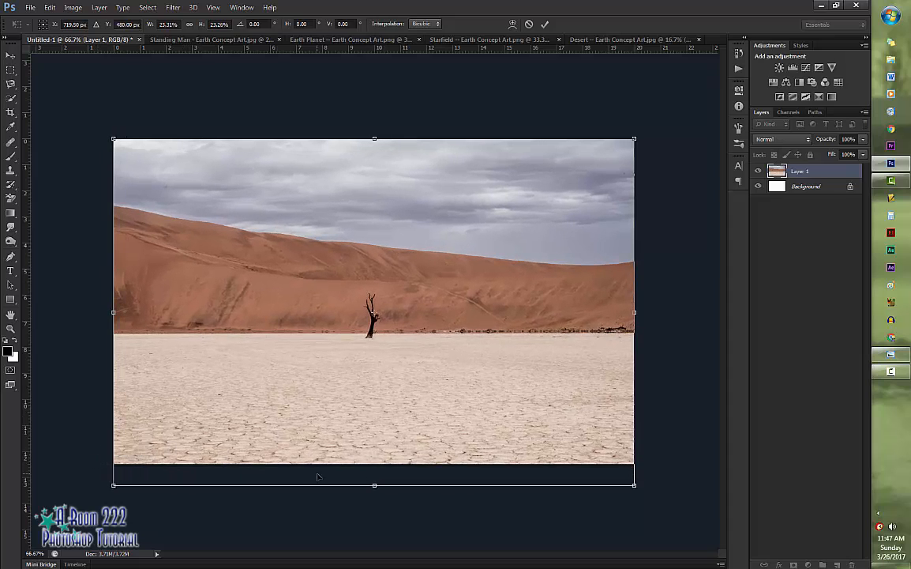
{"action": "mouse_move", "coordinate": [373, 465]}
{"action": "left_mouse_down"}
{"action": "mouse_move", "coordinate": [383, 464]}
{"action": "mouse_move", "coordinate": [374, 464]}
{"action": "left_mouse_up"}
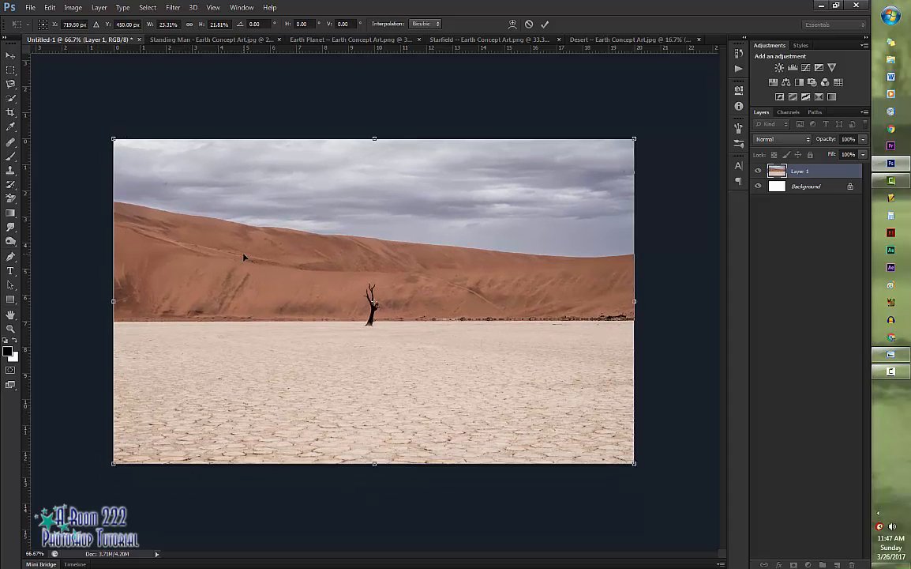
{"action": "key", "text": "Return"}
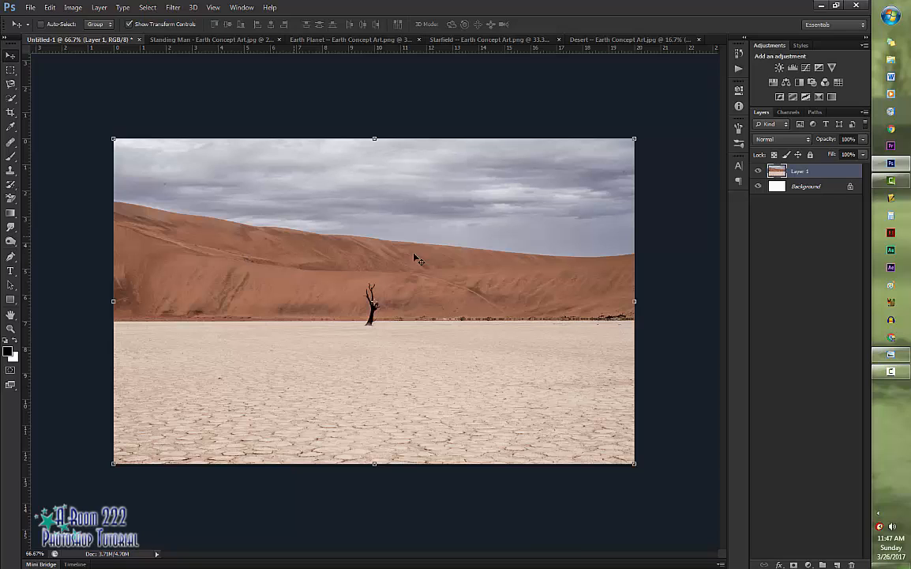
Delete the white Background layer and rename the desert layer "Background"
{"action": "left_click", "coordinate": [799, 188]}
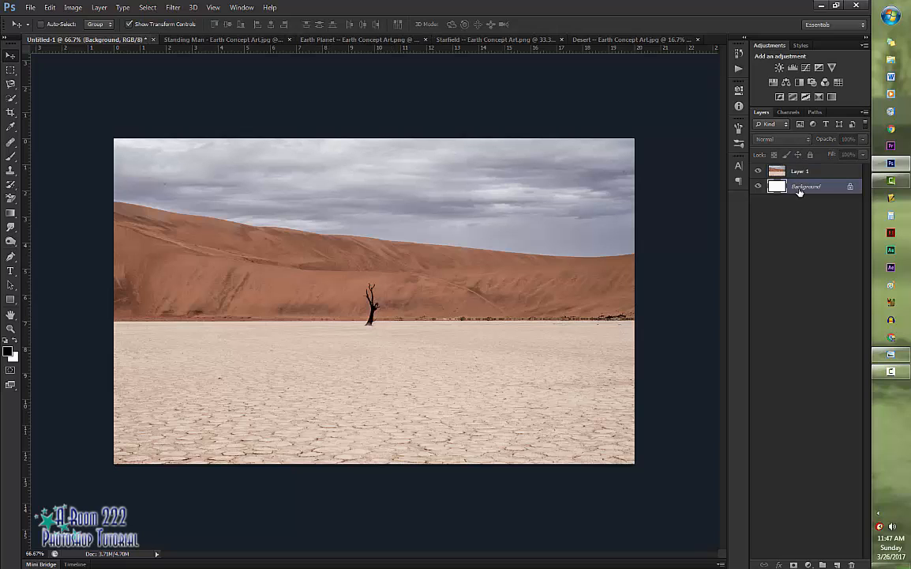
{"action": "key", "text": "Delete"}
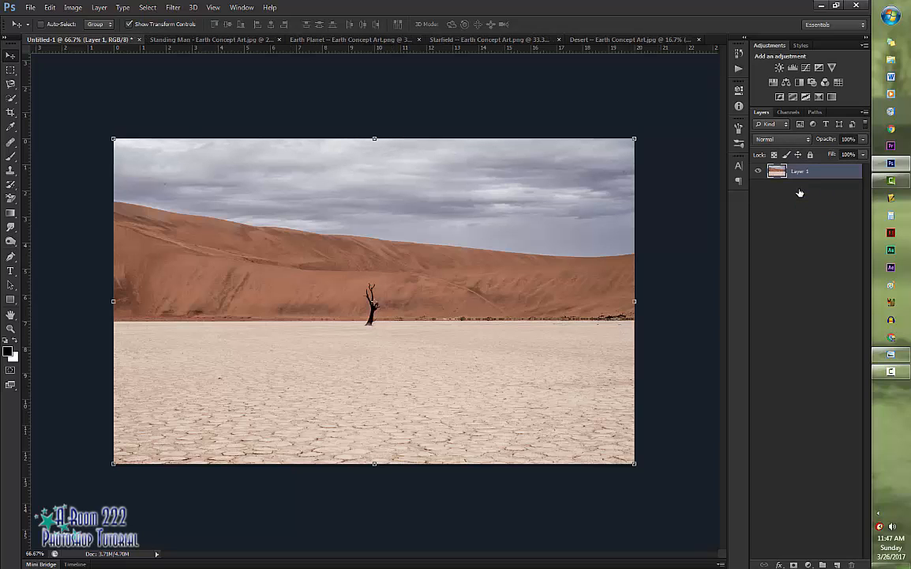
{"action": "double_click", "coordinate": [799, 171]}
{"action": "type", "text": "Background"}
{"action": "key", "text": "Return"}
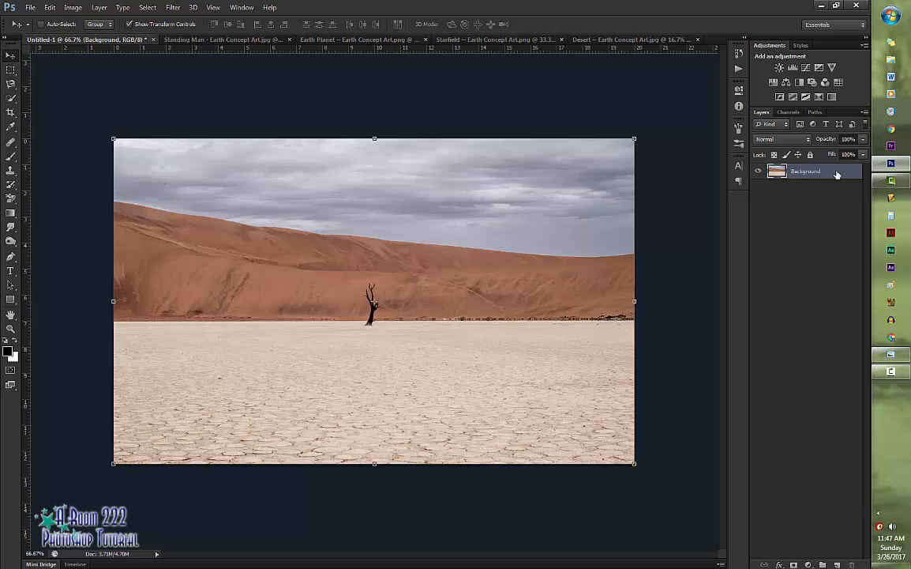
Add a new empty layer above the desert layer and name it "Clean"
{"action": "key", "text": "ctrl+shift+alt+n"}
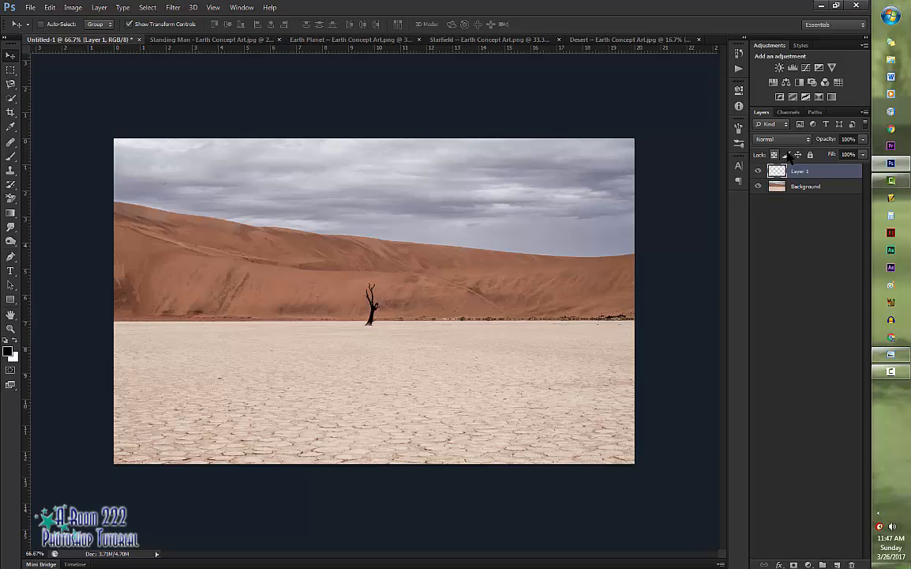
{"action": "double_click", "coordinate": [799, 170]}
{"action": "type", "text": "Clean"}
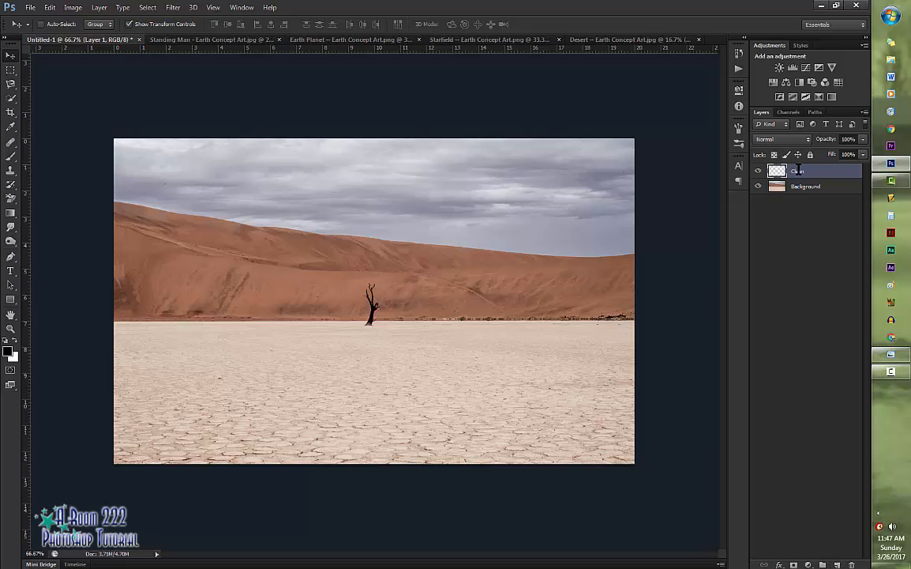
{"action": "key", "text": "Return"}
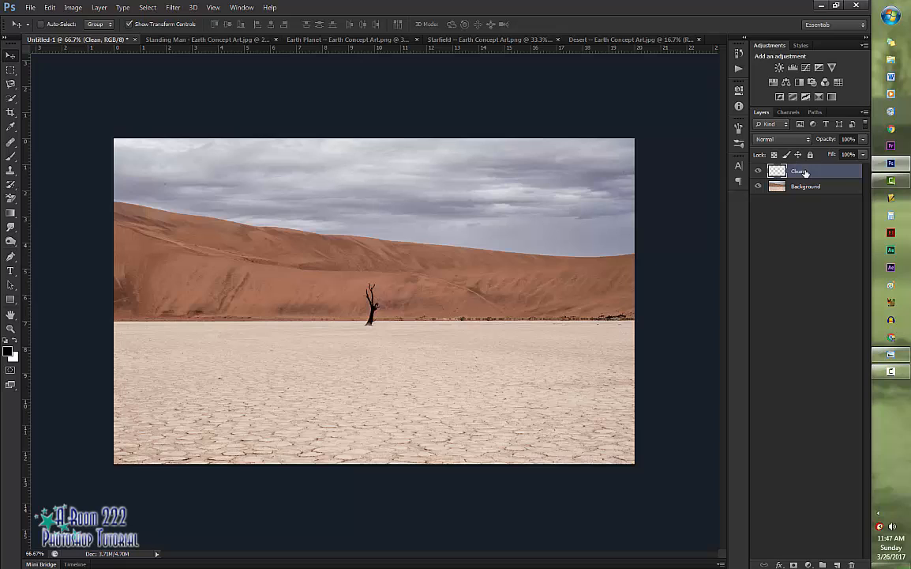
Activate the Spot Healing Brush with a 40 px tip and lower its hardness
{"action": "left_click_drag", "start_coordinate": [11, 141], "coordinate": [39, 130]}
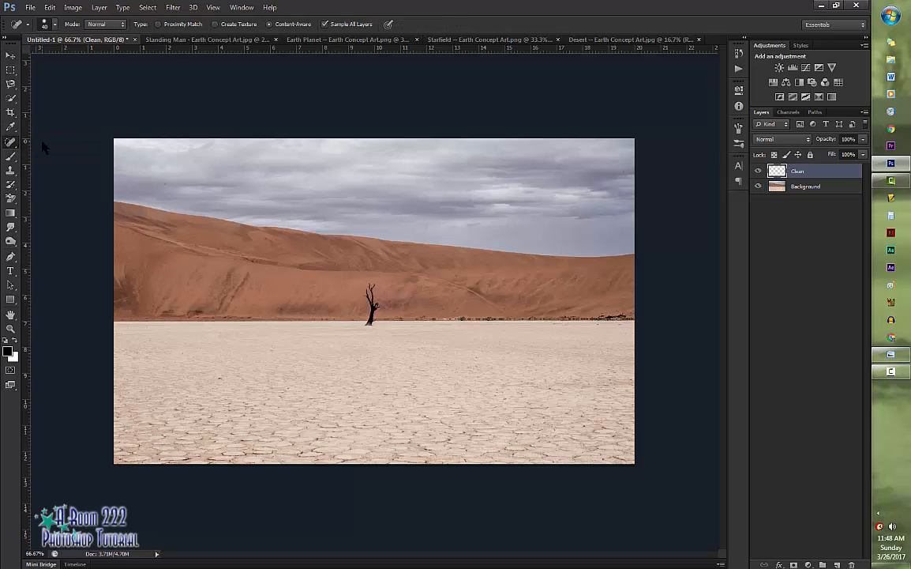
{"action": "left_click", "coordinate": [49, 21]}
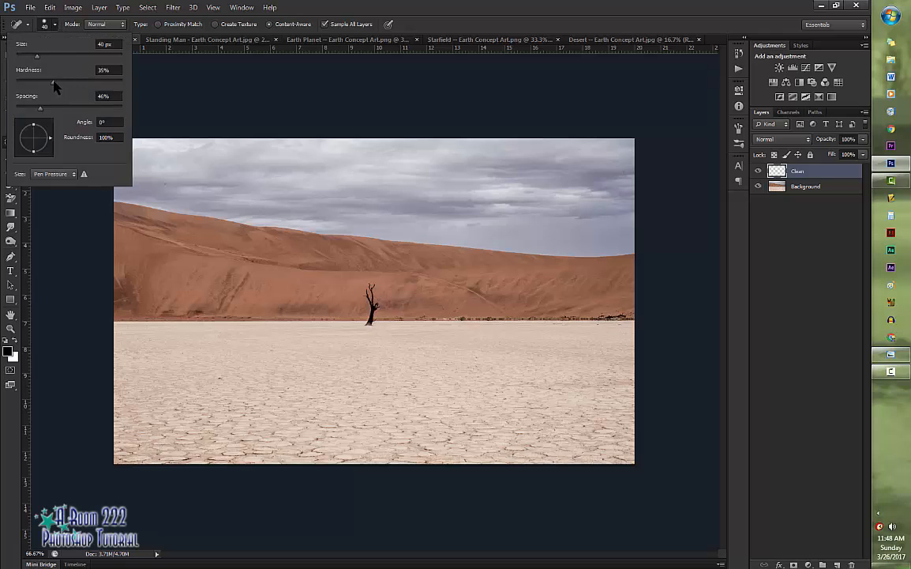
{"action": "left_click_drag", "start_coordinate": [54, 85], "coordinate": [45, 84]}
{"action": "left_click", "coordinate": [54, 23]}
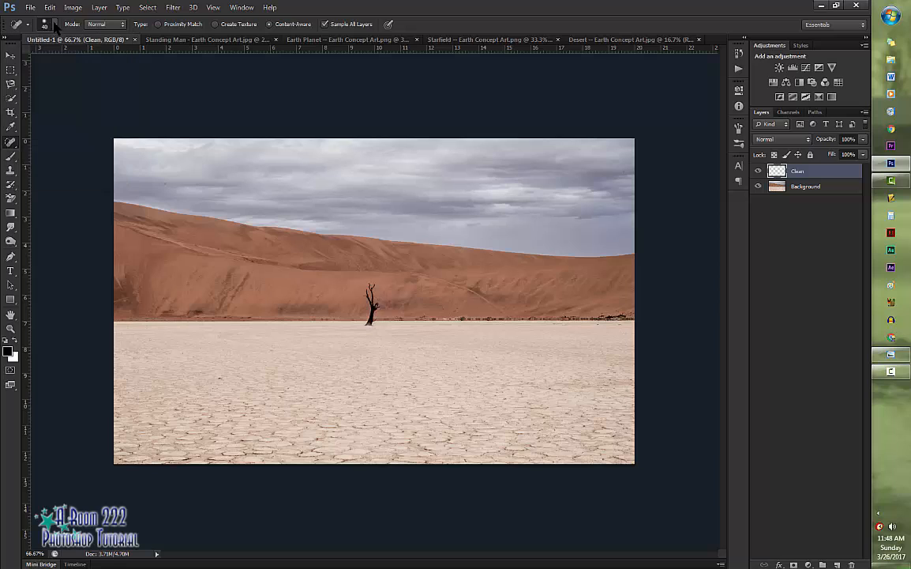
Heal the dark spots and blemishes across the cracked desert floor on the Clean layer at brush size 40
{"action": "left_click", "coordinate": [219, 376]}
{"action": "left_click_drag", "start_coordinate": [545, 386], "coordinate": [616, 378]}
{"action": "mouse_move", "coordinate": [510, 387]}
{"action": "left_mouse_down"}
{"action": "mouse_move", "coordinate": [539, 385]}
{"action": "mouse_move", "coordinate": [476, 384]}
{"action": "left_mouse_up"}
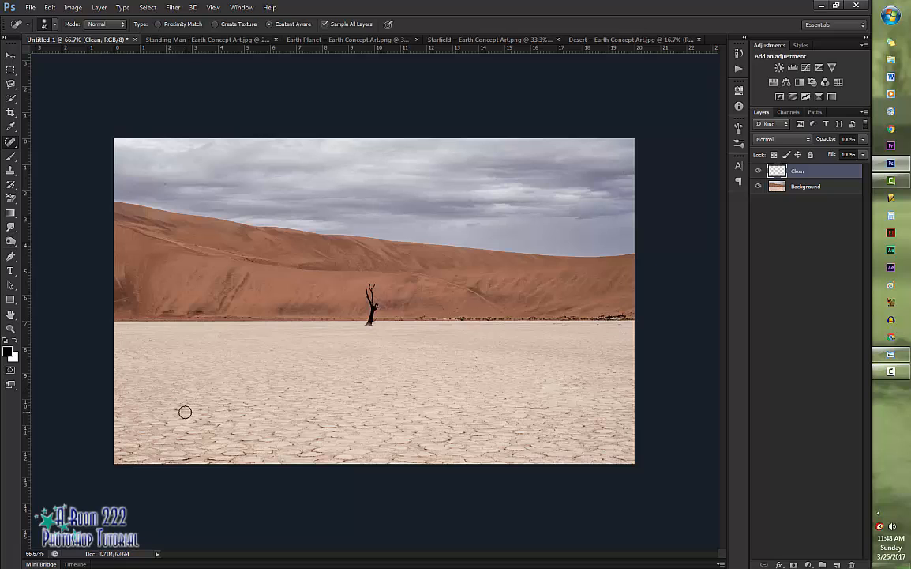
{"action": "left_click_drag", "start_coordinate": [210, 337], "coordinate": [247, 332]}
Reduce the healing brush to size 10 and remove the small specks just below the distant rocks at the dune base
{"action": "key", "text": "bracketleft"}
{"action": "key", "text": "bracketleft"}
{"action": "key", "text": "bracketleft"}
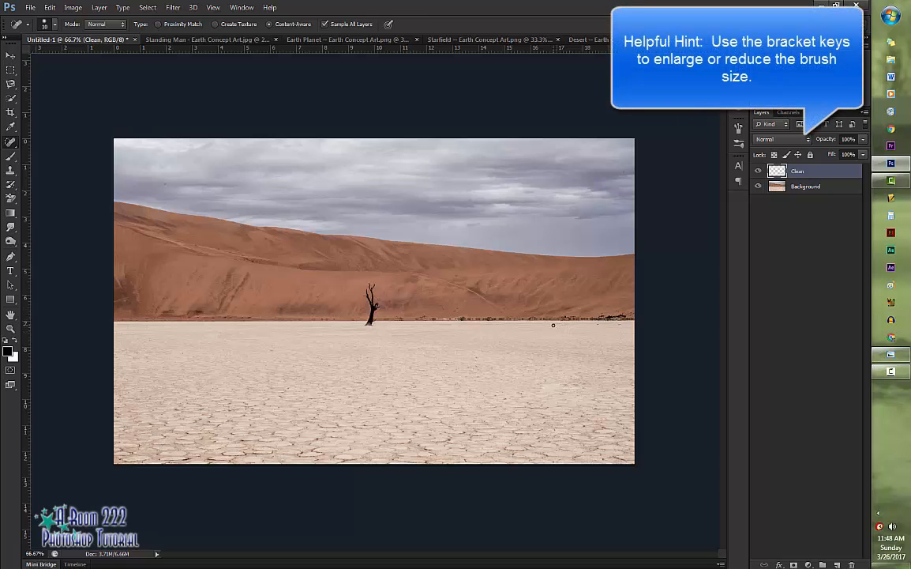
{"action": "left_click_drag", "start_coordinate": [556, 325], "coordinate": [566, 324]}
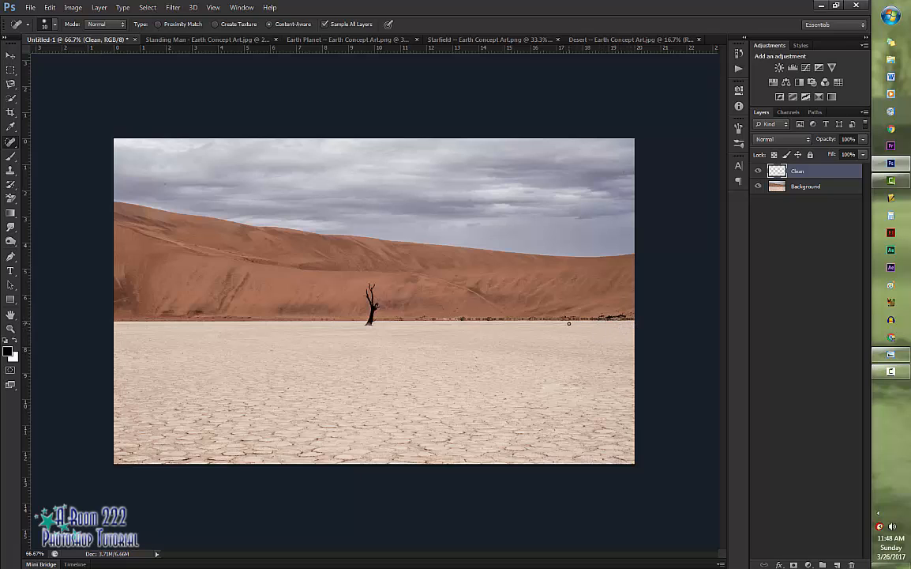
{"action": "left_click_drag", "start_coordinate": [569, 323], "coordinate": [554, 324]}
Link the Clean and Background layers together, then select only the Clean layer
{"action": "left_click", "coordinate": [826, 185], "text": "shift"}
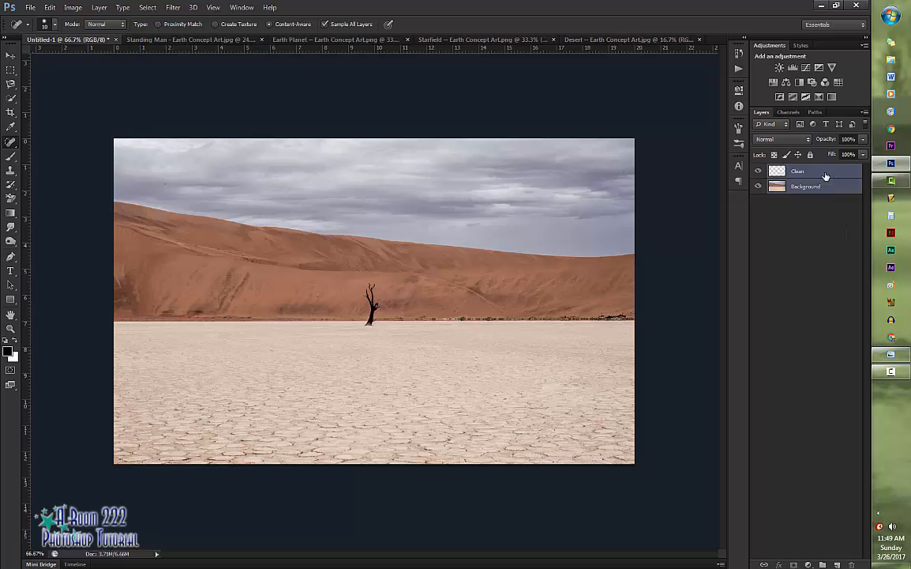
{"action": "right_click", "coordinate": [825, 172]}
{"action": "left_click", "coordinate": [711, 302]}
{"action": "left_click", "coordinate": [801, 242]}
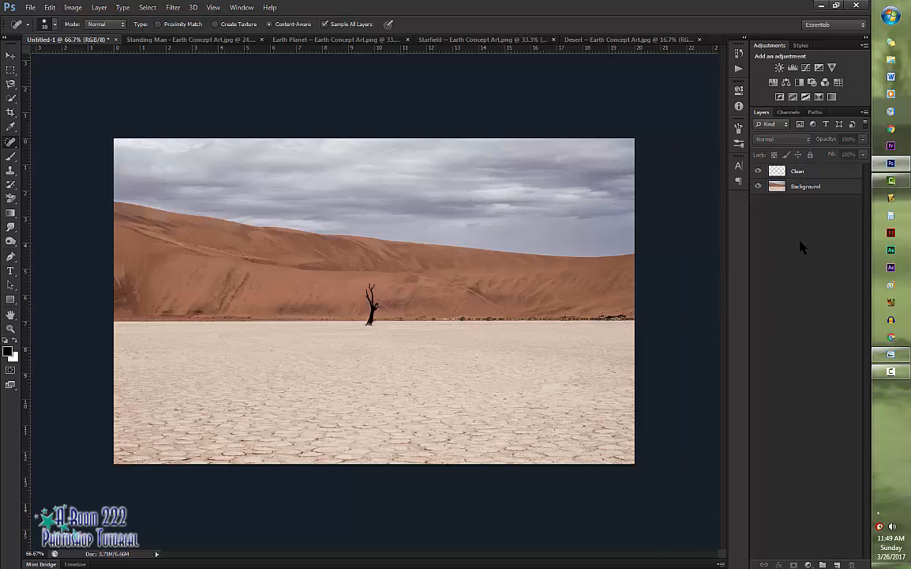
{"action": "left_click", "coordinate": [821, 171]}
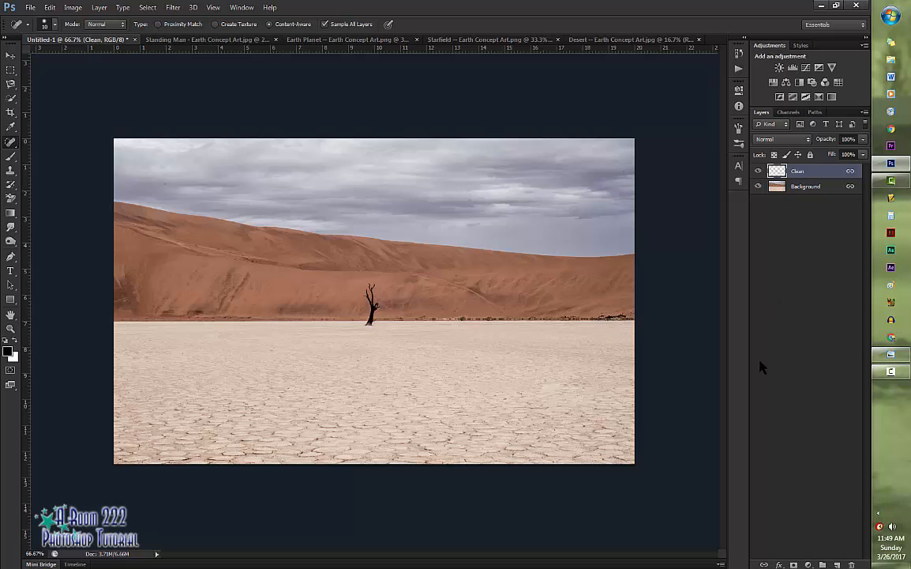
Add a new empty layer above Clean and name it "Night"
{"action": "key", "text": "ctrl+shift+alt+n"}
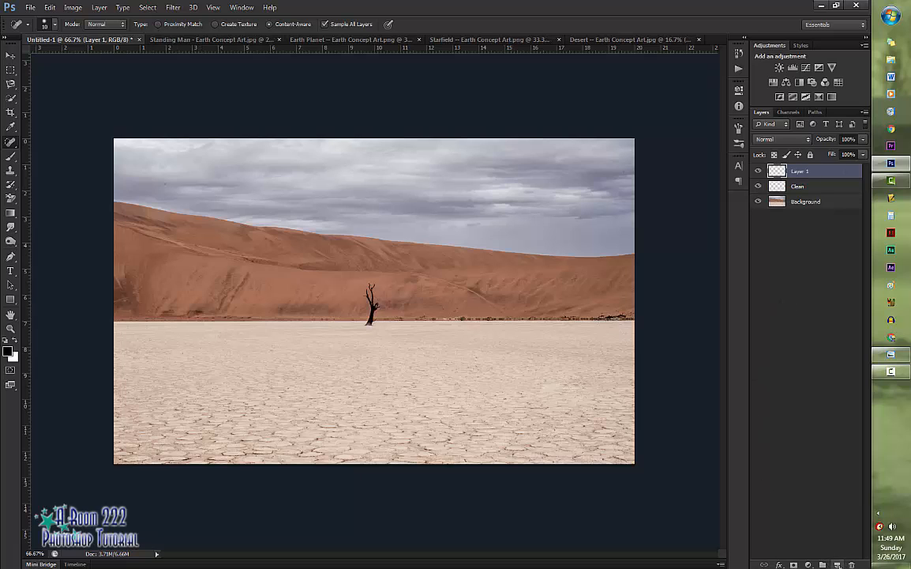
{"action": "double_click", "coordinate": [799, 170]}
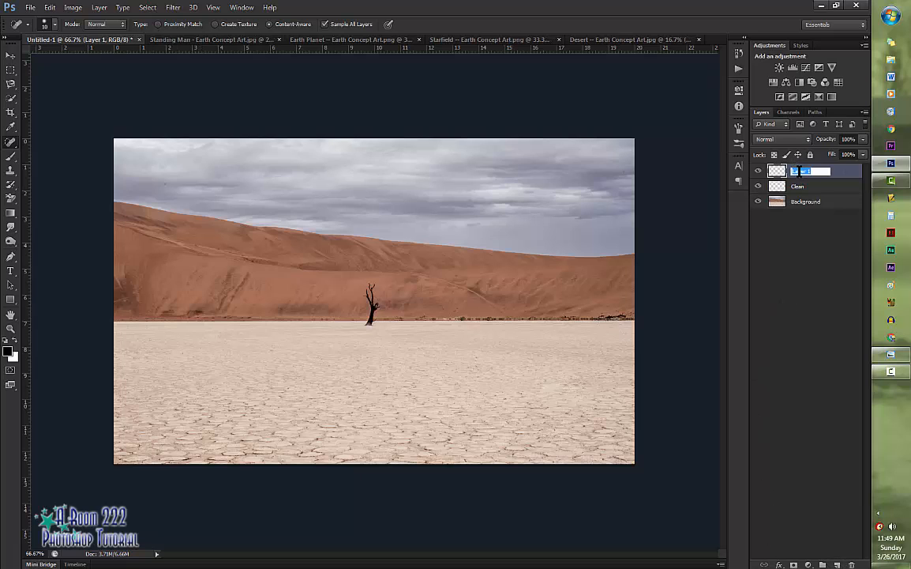
{"action": "type", "text": "Night"}
{"action": "key", "text": "Return"}
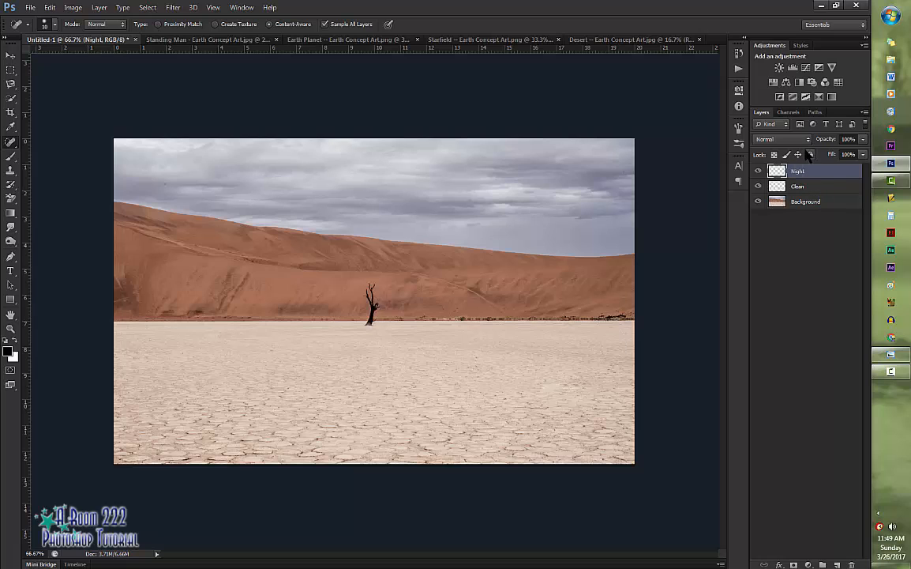
Move the Night layer beneath Background and fill it with the black foreground color
{"action": "left_click_drag", "start_coordinate": [822, 172], "coordinate": [821, 208]}
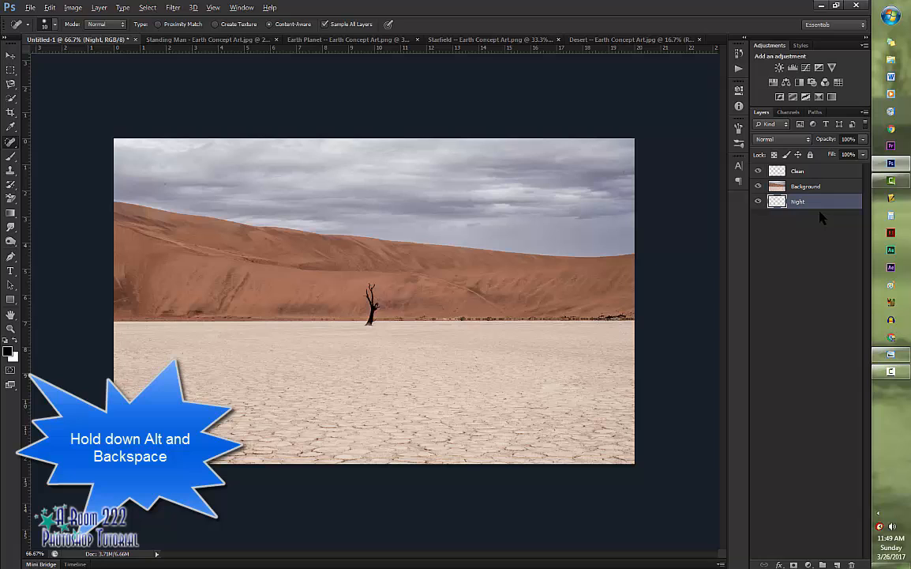
{"action": "key", "text": "alt+BackSpace"}
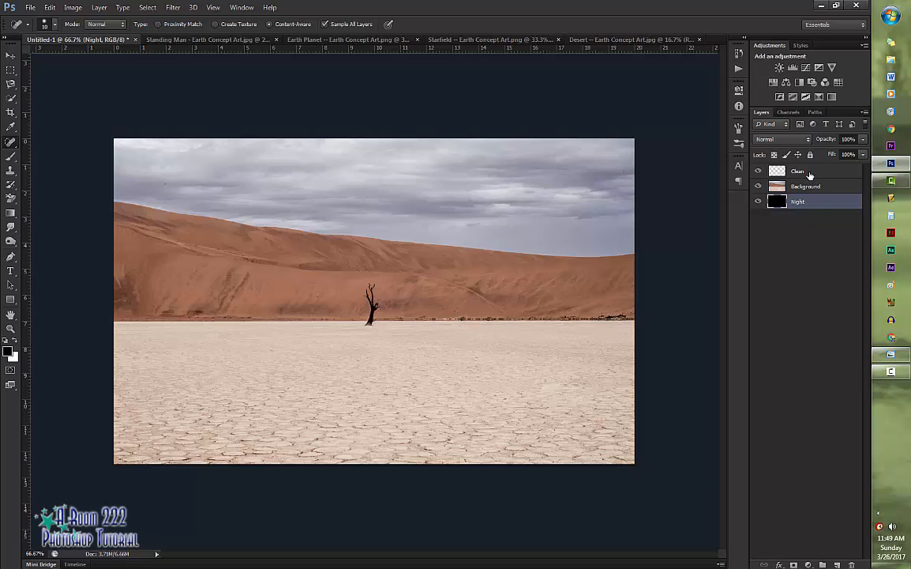
Create a new layer group containing the Clean and Background layers, and add a layer mask to the group
{"action": "left_click", "coordinate": [810, 173]}
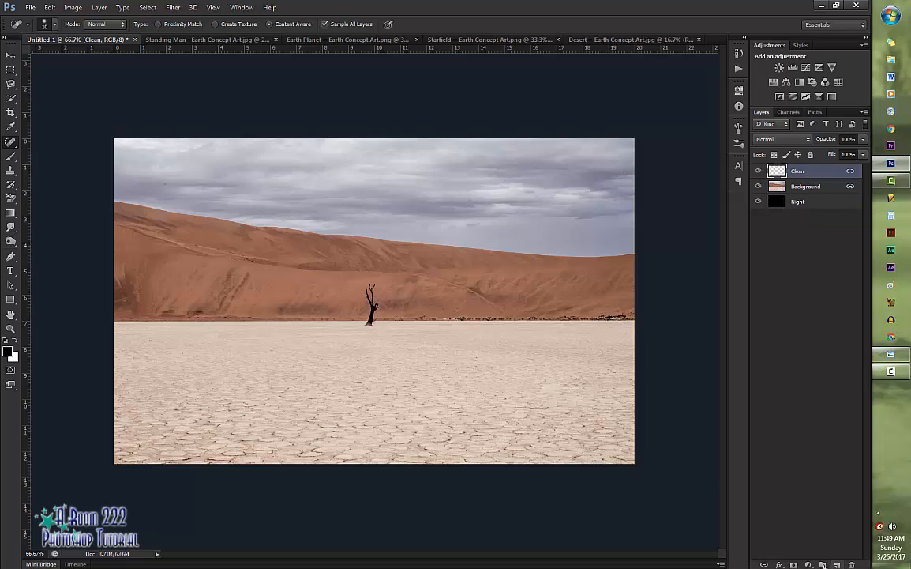
{"action": "left_click", "coordinate": [822, 564]}
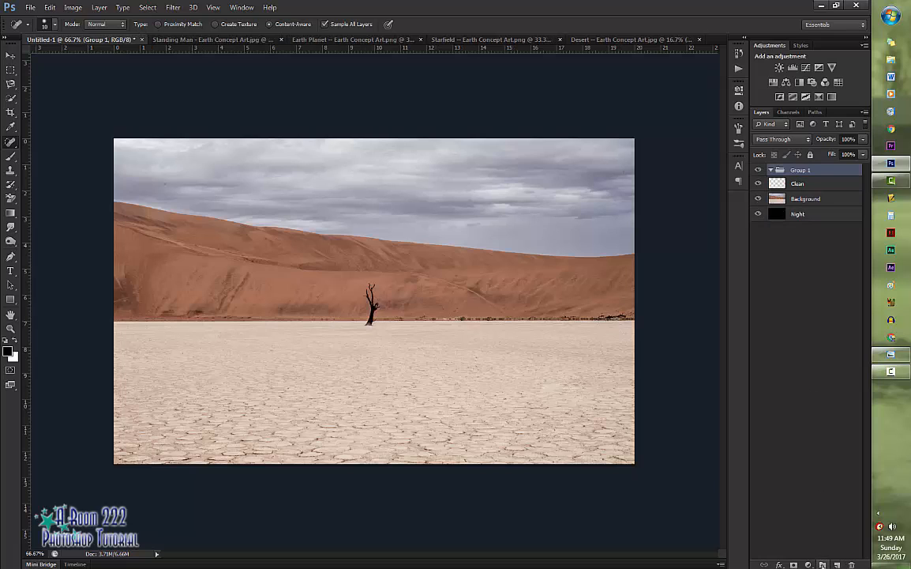
{"action": "left_click", "coordinate": [800, 185]}
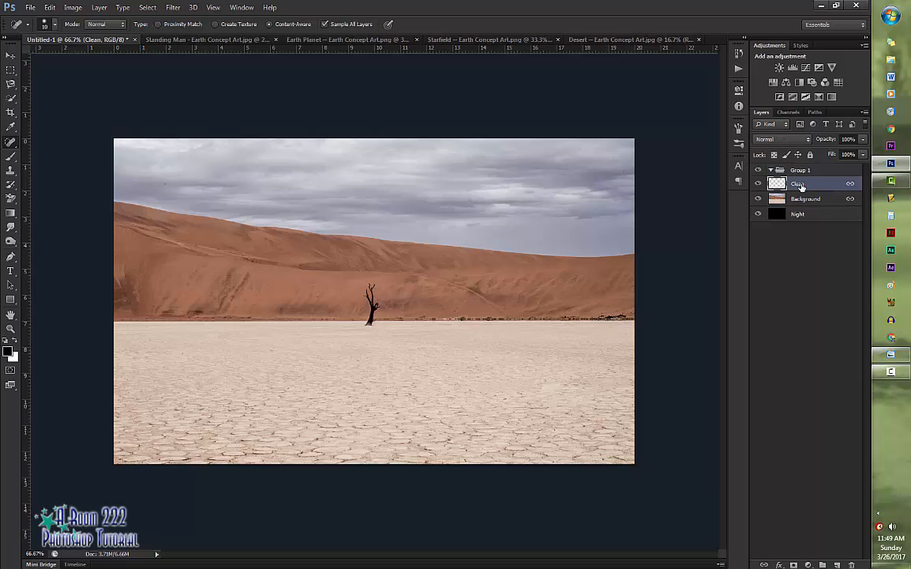
{"action": "left_click", "coordinate": [808, 200], "text": "shift"}
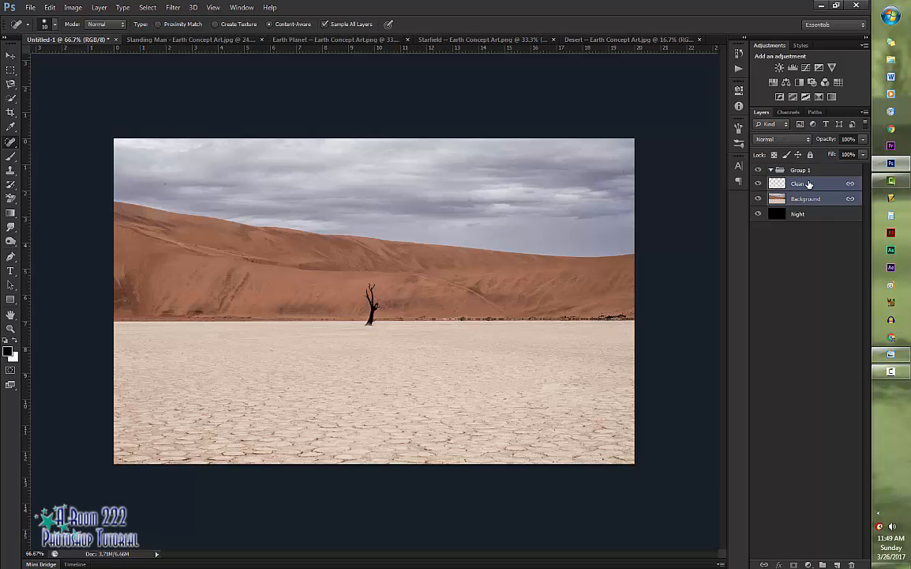
{"action": "left_click_drag", "start_coordinate": [808, 199], "coordinate": [801, 171]}
{"action": "left_click", "coordinate": [804, 172]}
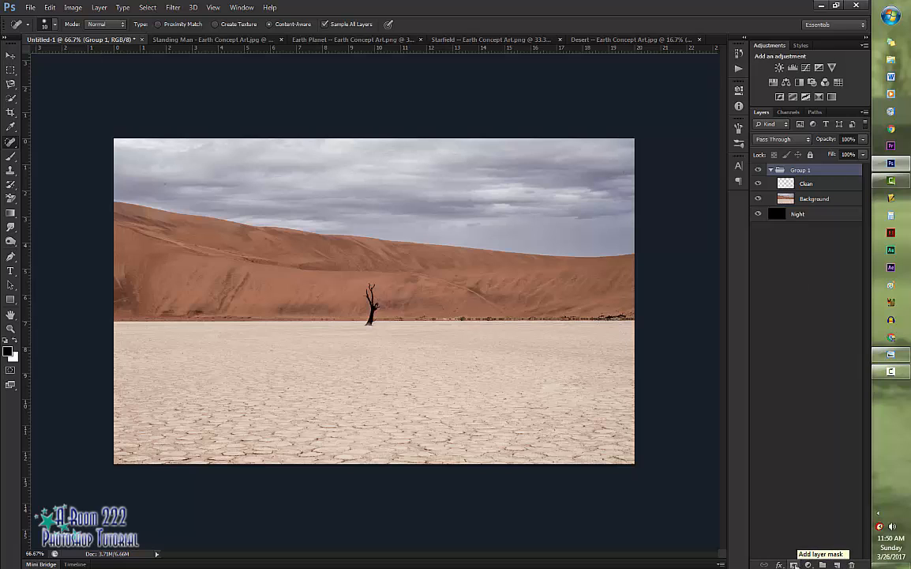
{"action": "left_click", "coordinate": [794, 564]}
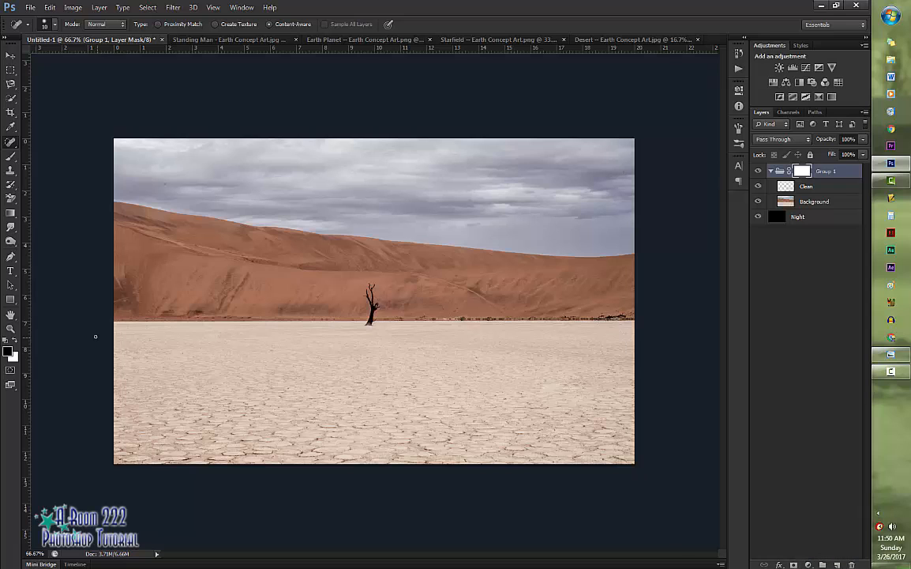
Apply a linear Foreground to Background gradient to the group's mask, running from the horizon down to the near foreground of the cracked ground
{"action": "left_click", "coordinate": [11, 213]}
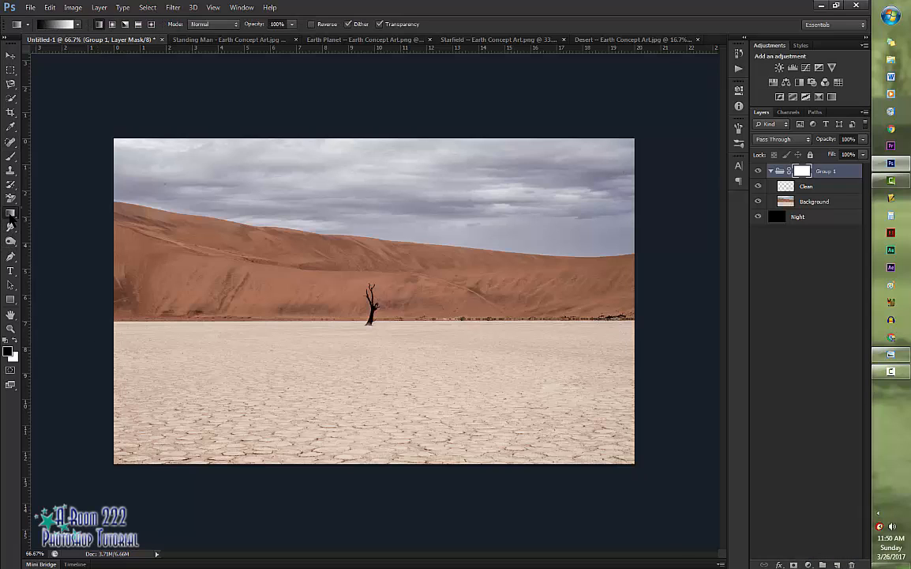
{"action": "left_click", "coordinate": [55, 25]}
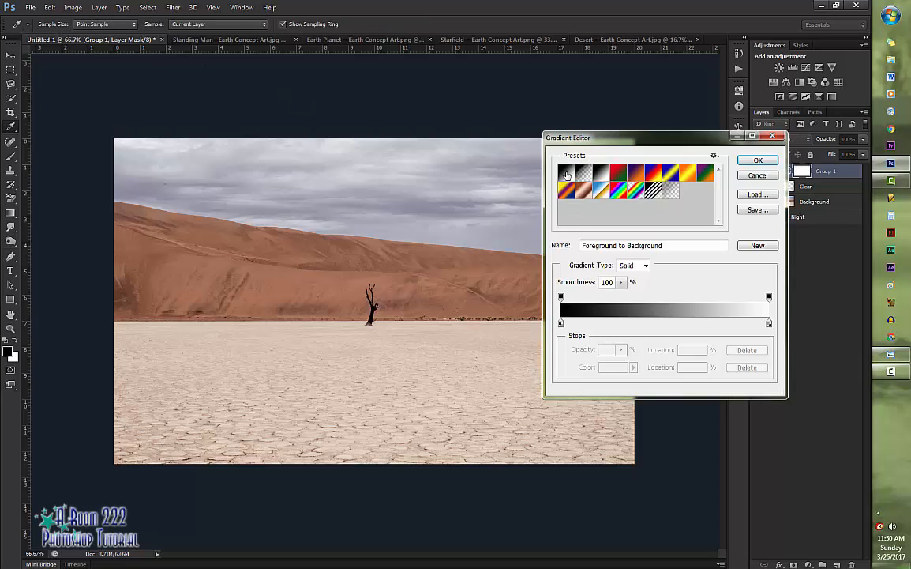
{"action": "left_click", "coordinate": [601, 178]}
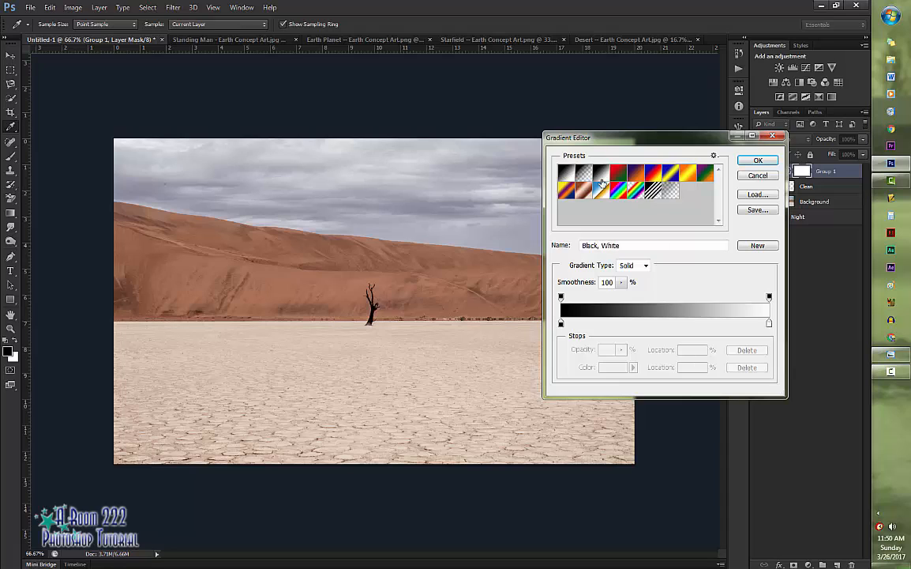
{"action": "left_click", "coordinate": [567, 174]}
{"action": "left_click", "coordinate": [756, 160]}
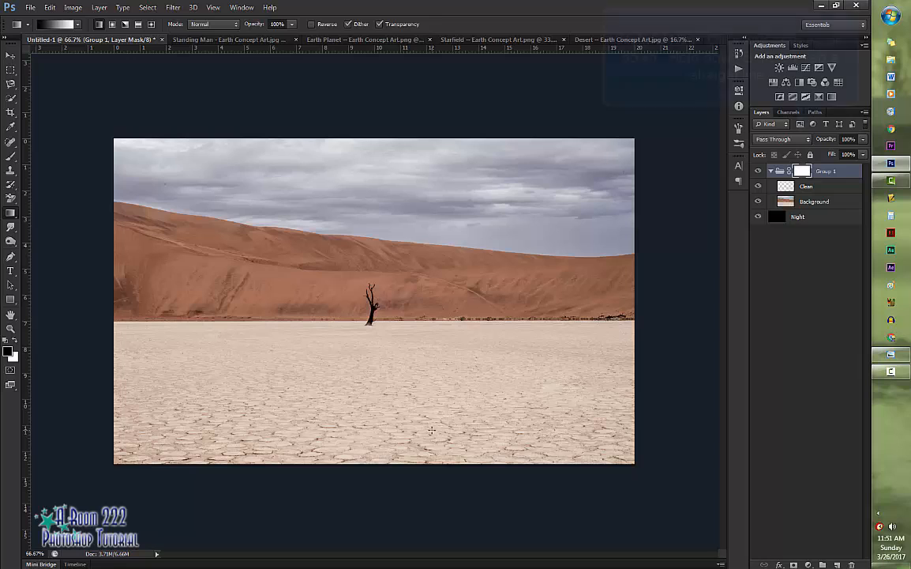
{"action": "left_click_drag", "start_coordinate": [432, 431], "coordinate": [422, 324]}
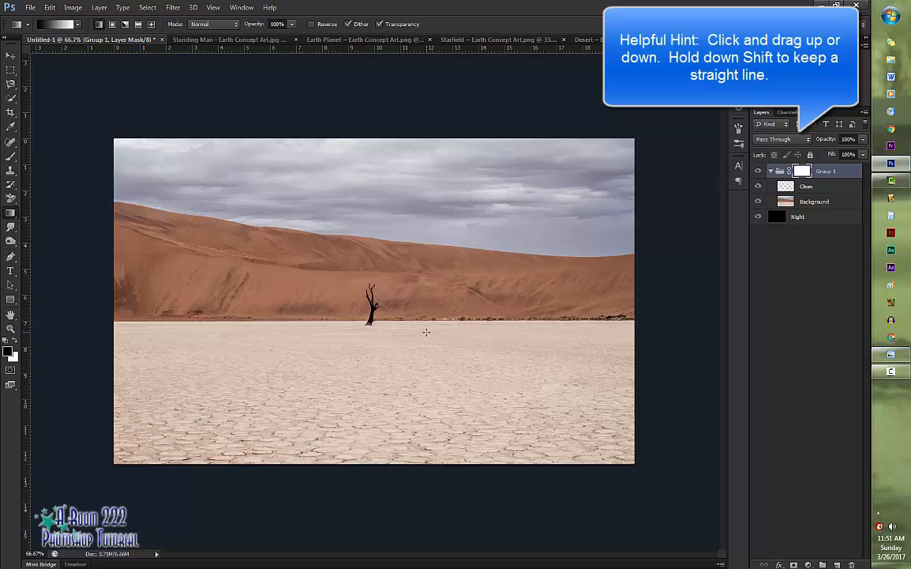
{"action": "left_click_drag", "start_coordinate": [421, 322], "coordinate": [440, 440]}
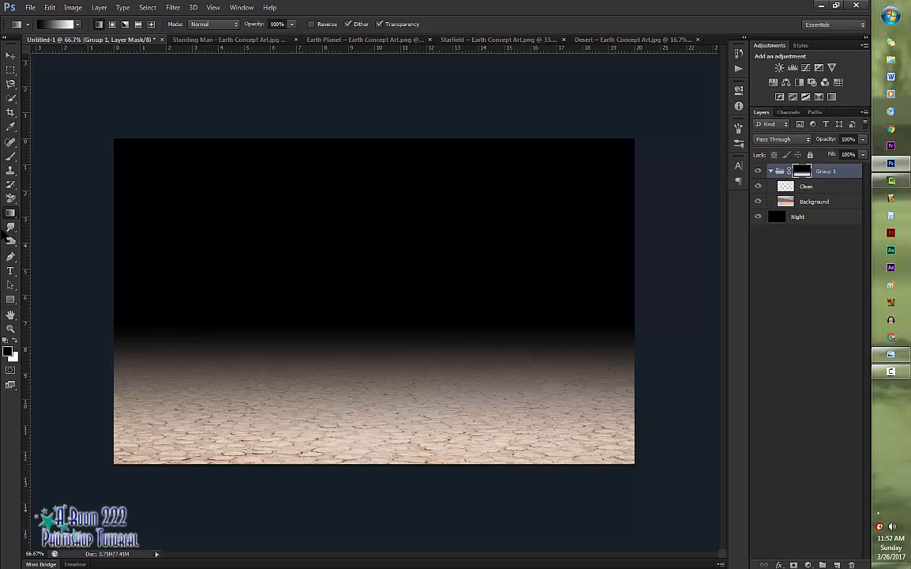
Fade the right and left edges of the ground on the group mask with reversed Foreground to Transparent gradients running outward past the canvas
{"action": "left_click", "coordinate": [58, 25]}
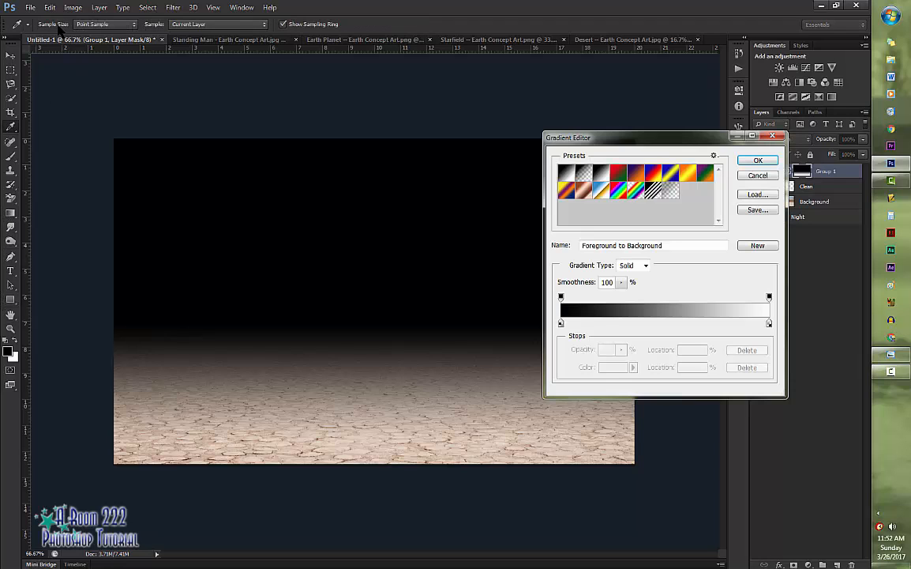
{"action": "left_click", "coordinate": [583, 175]}
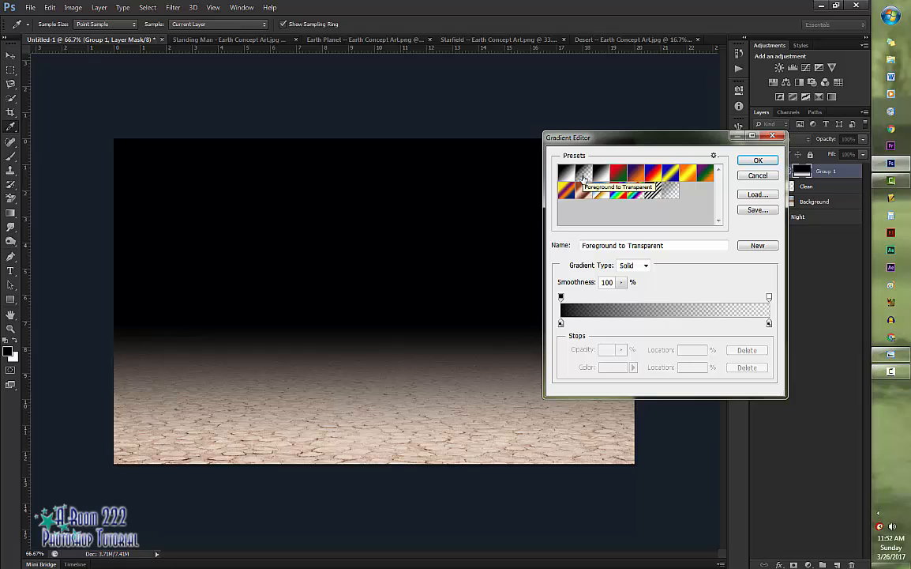
{"action": "left_click", "coordinate": [762, 162]}
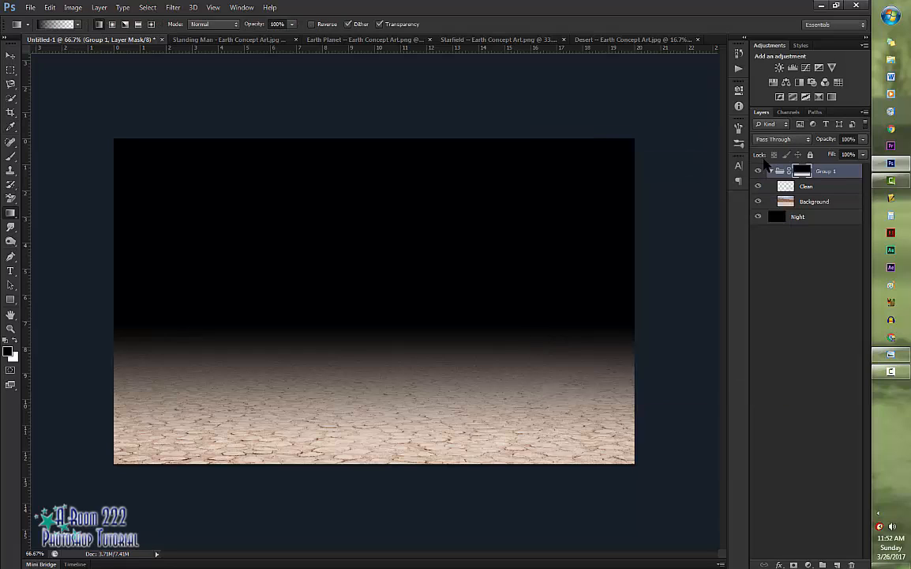
{"action": "left_click", "coordinate": [312, 24]}
{"action": "left_click_drag", "start_coordinate": [461, 388], "coordinate": [642, 383]}
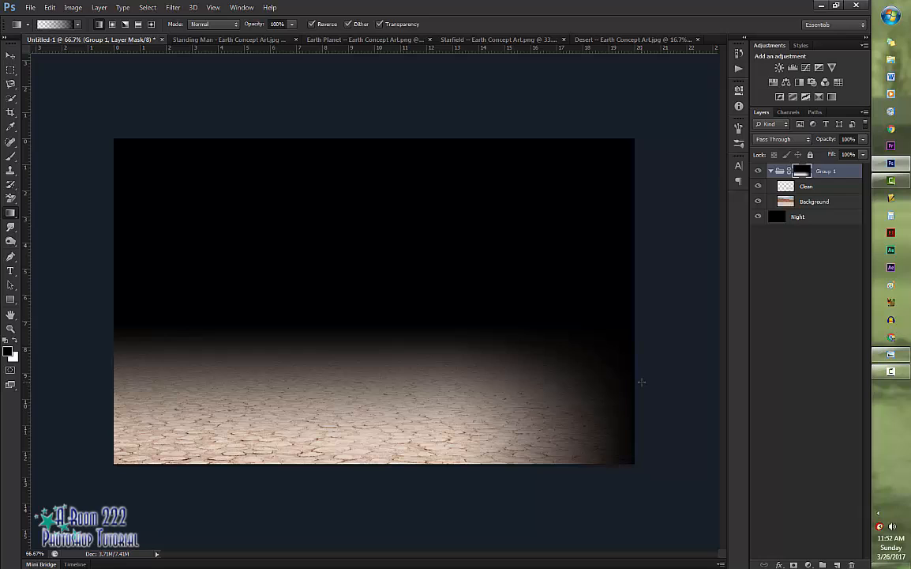
{"action": "key", "text": "ctrl+z"}
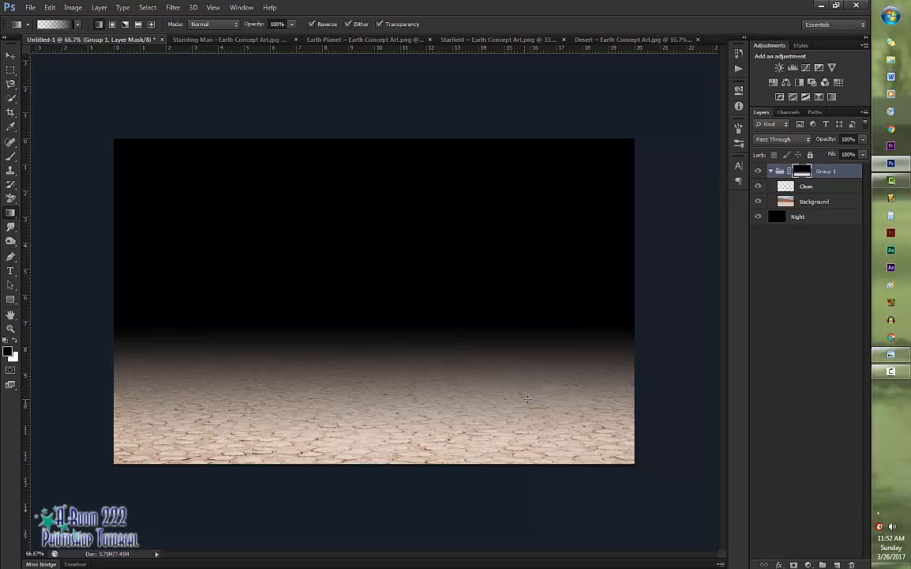
{"action": "left_click_drag", "start_coordinate": [615, 395], "coordinate": [679, 396]}
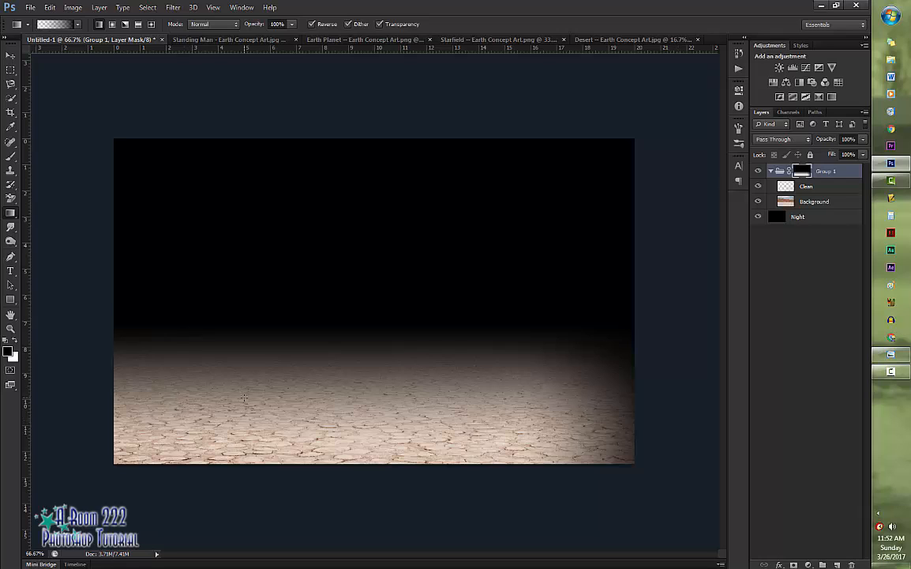
{"action": "left_click_drag", "start_coordinate": [116, 399], "coordinate": [48, 398]}
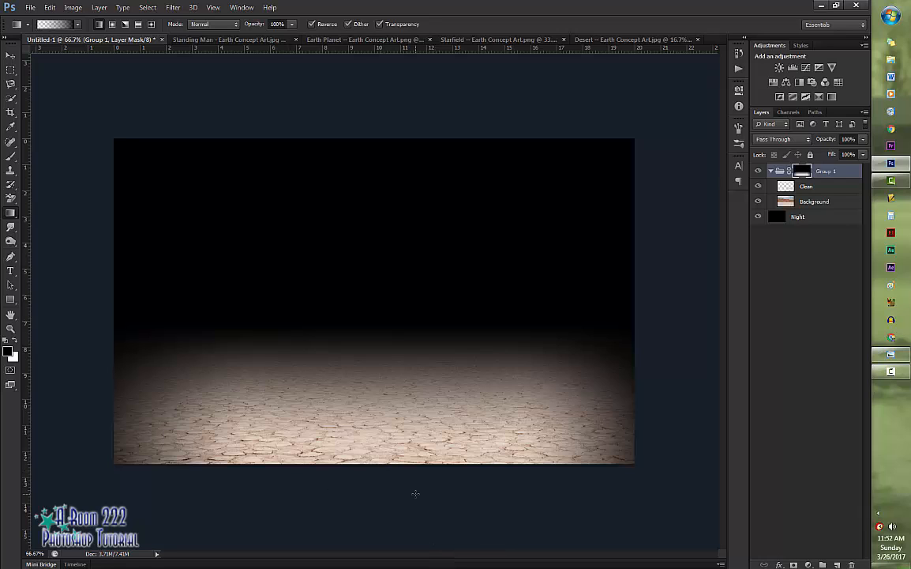
Softly darken the ground's bottom edge on the group mask with a gradient running downward from the cracked foreground past the canvas
{"action": "left_click_drag", "start_coordinate": [382, 510], "coordinate": [382, 450]}
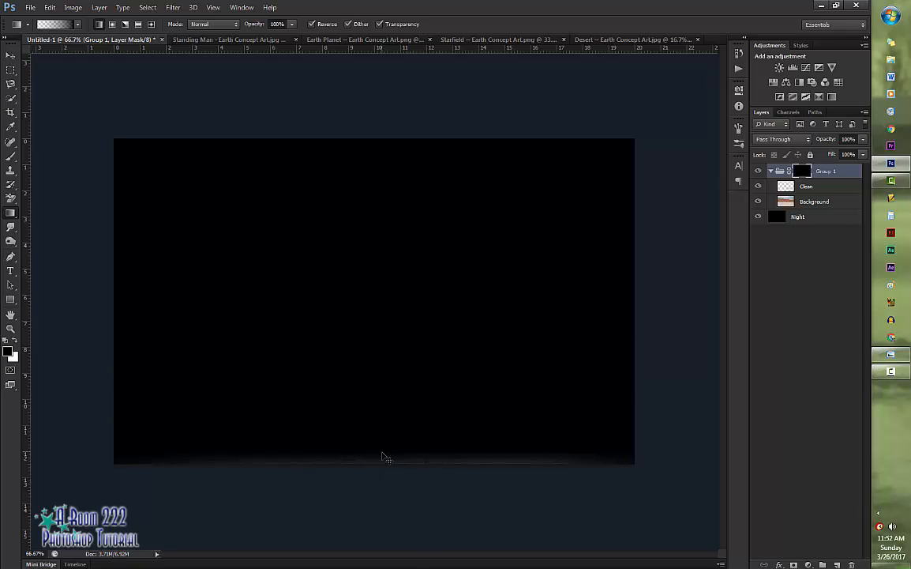
{"action": "key", "text": "ctrl+z"}
{"action": "left_click_drag", "start_coordinate": [387, 449], "coordinate": [390, 544]}
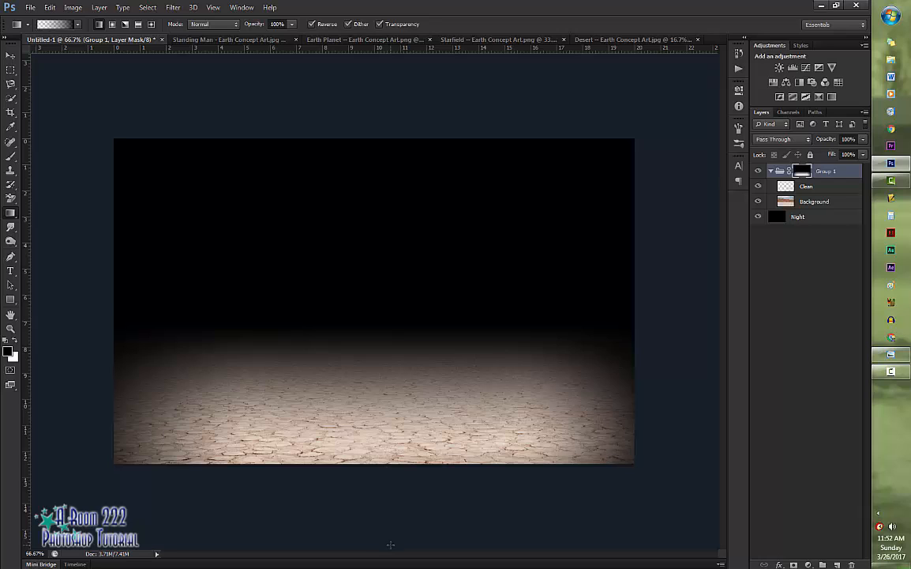
{"action": "left_click_drag", "start_coordinate": [382, 449], "coordinate": [382, 477]}
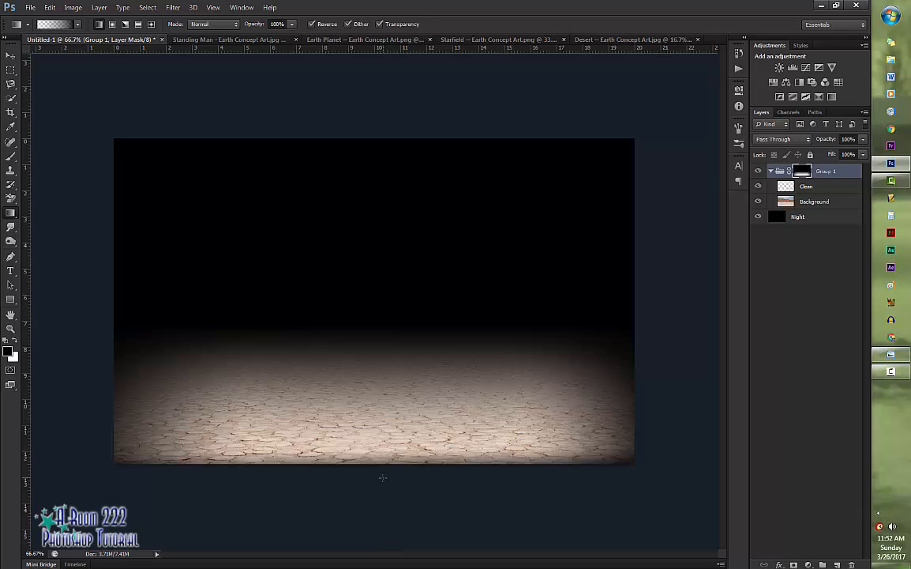
{"action": "key", "text": "ctrl+z"}
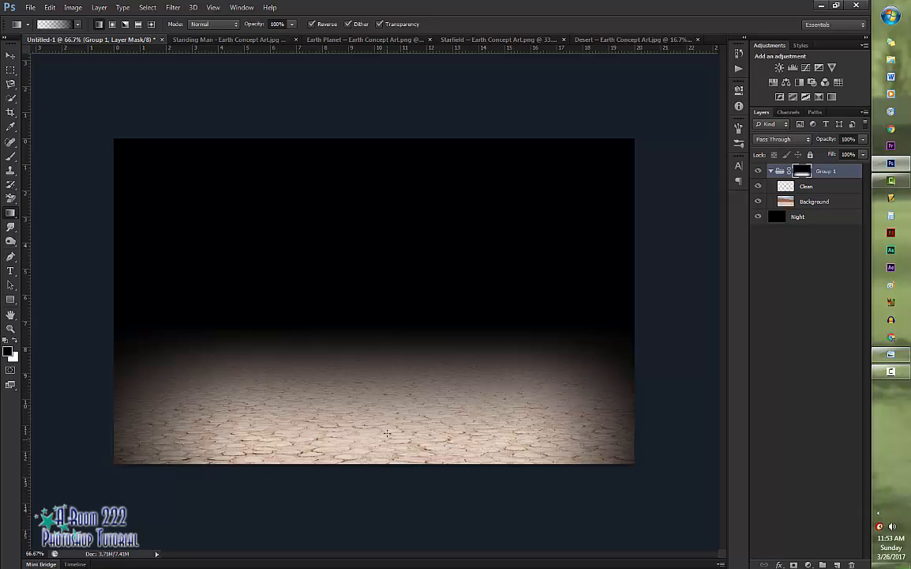
{"action": "left_click_drag", "start_coordinate": [385, 419], "coordinate": [387, 542]}
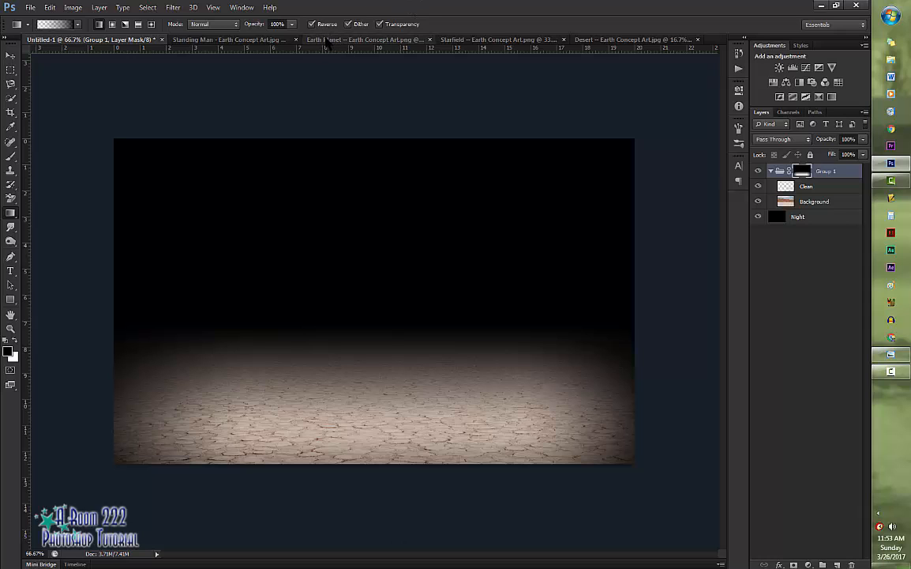
Copy the planet from the Earth Planet document into Untitled-1 and move its layer above Group 1
{"action": "left_click_drag", "start_coordinate": [326, 40], "coordinate": [443, 136]}
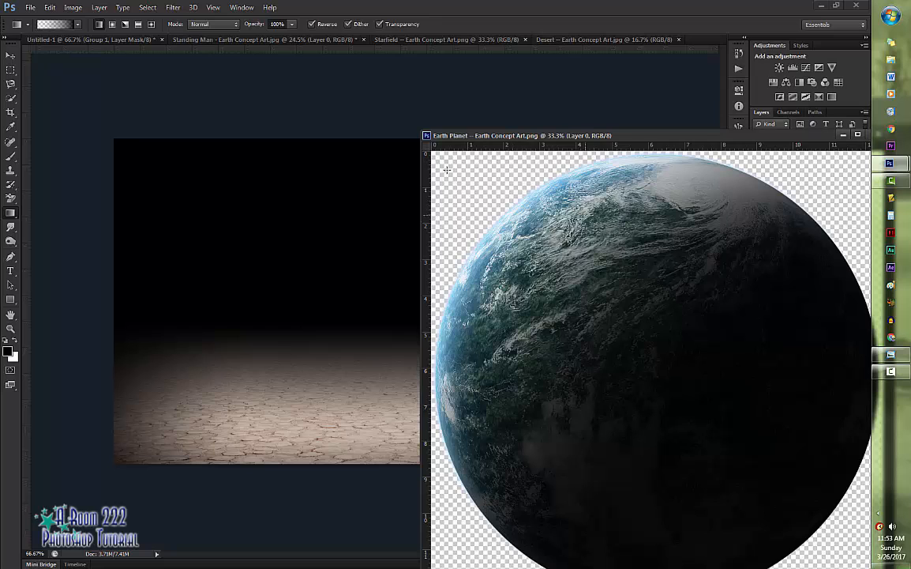
{"action": "left_click", "coordinate": [11, 55]}
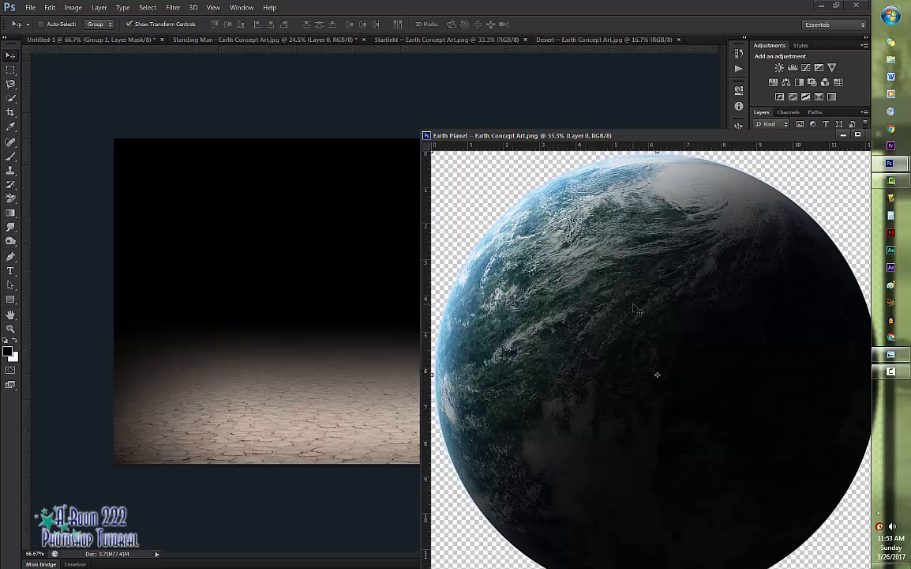
{"action": "left_click_drag", "start_coordinate": [637, 308], "coordinate": [301, 310]}
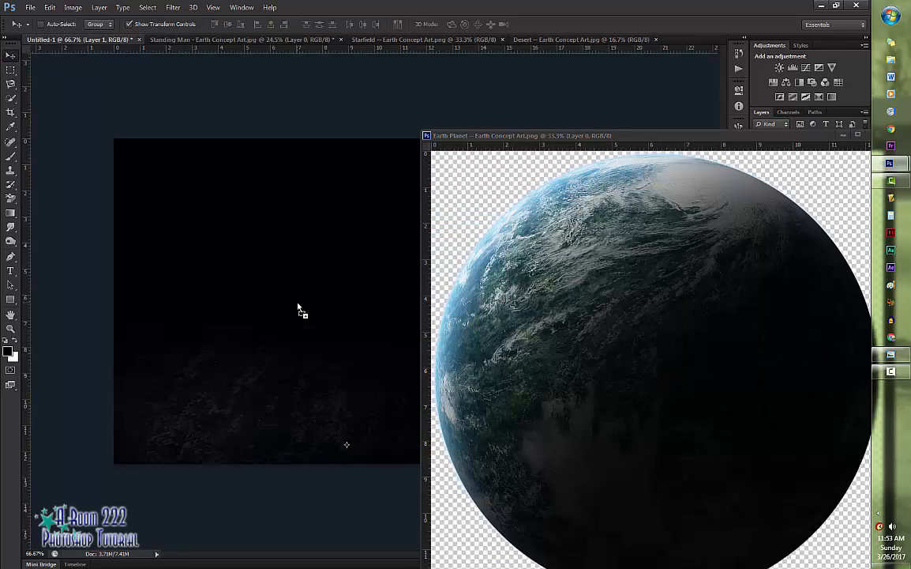
{"action": "left_click_drag", "start_coordinate": [571, 139], "coordinate": [360, 129]}
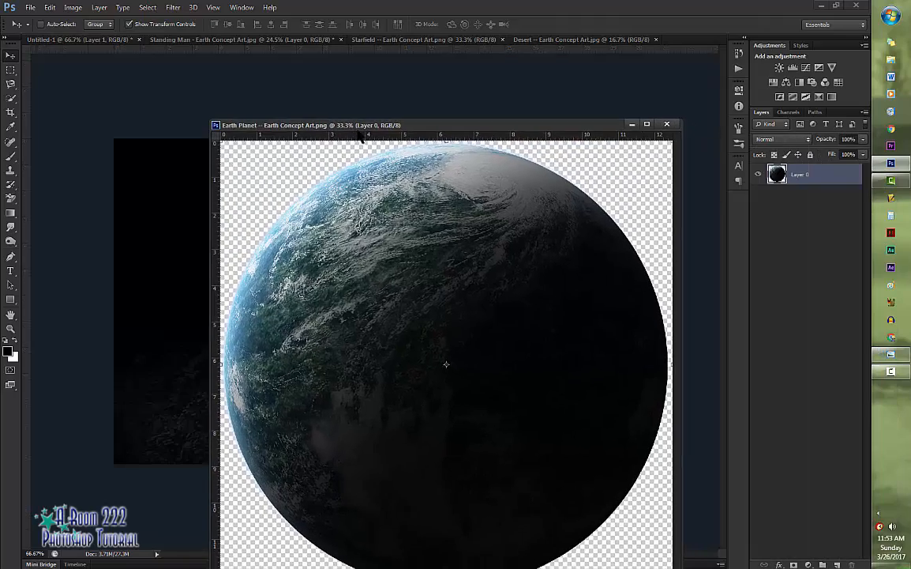
{"action": "left_click_drag", "start_coordinate": [546, 134], "coordinate": [525, 38]}
{"action": "left_click", "coordinate": [93, 41]}
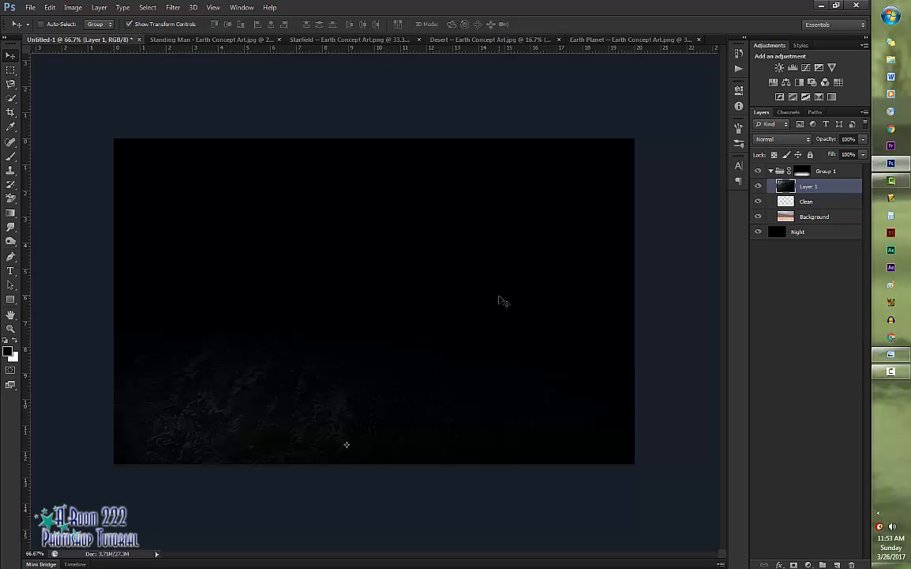
{"action": "mouse_move", "coordinate": [822, 171]}
{"action": "left_mouse_down"}
{"action": "mouse_move", "coordinate": [821, 224]}
{"action": "mouse_move", "coordinate": [821, 165]}
{"action": "left_mouse_up"}
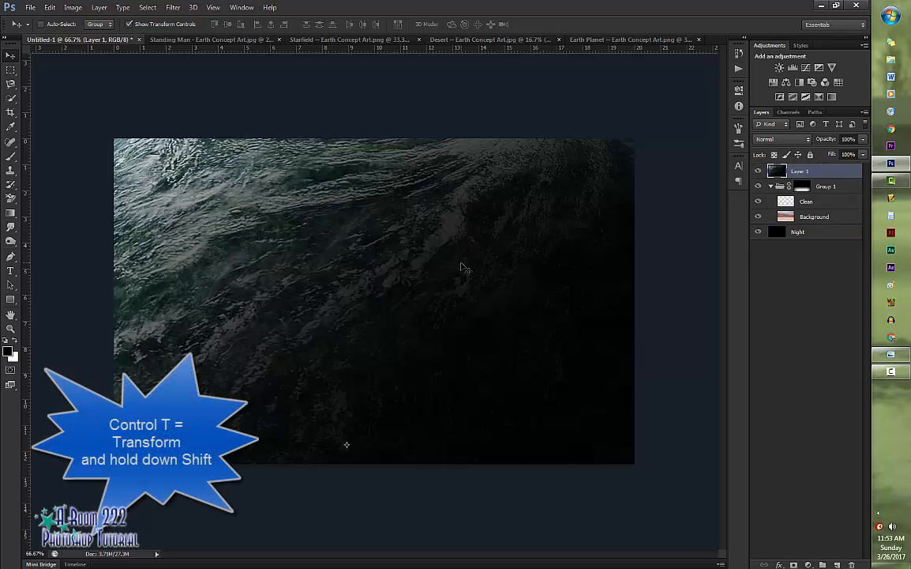
Free-transform the planet layer, scaling it to about 25.4% and rotating it to -122.9° so its lit edge faces down
{"action": "key", "text": "ctrl+t"}
{"action": "left_click_drag", "start_coordinate": [464, 268], "coordinate": [506, 181]}
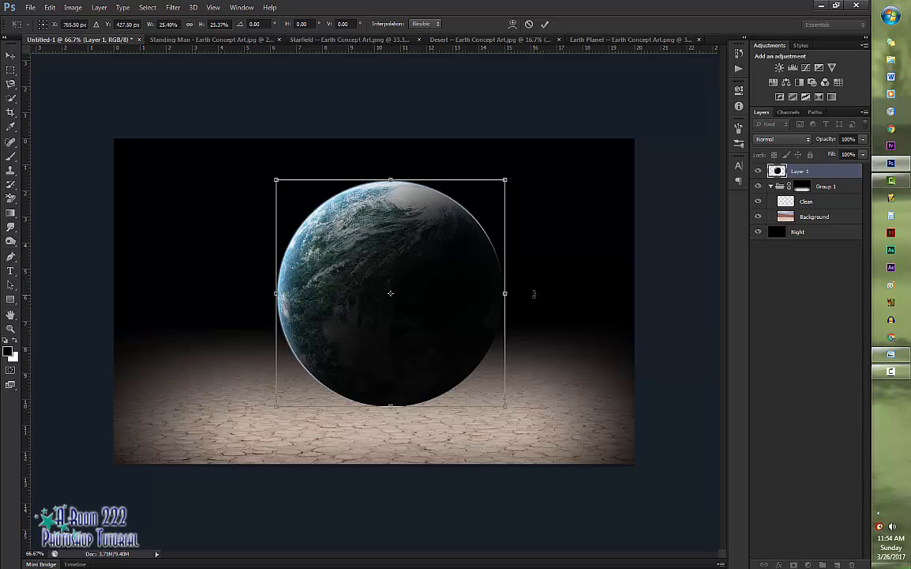
{"action": "left_click_drag", "start_coordinate": [483, 250], "coordinate": [331, 205]}
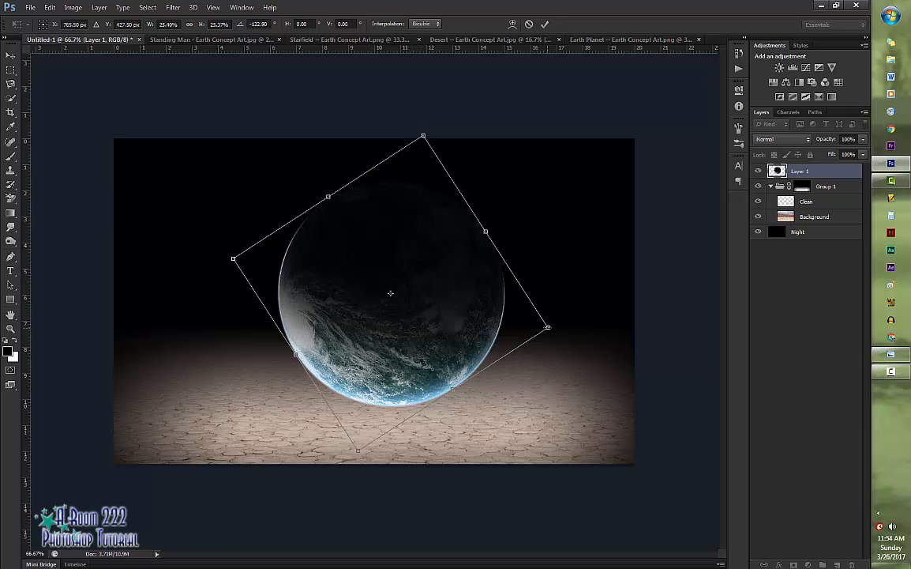
Scale the planet to about 40.7% and position it horizontally centred with its upper half beyond the canvas's upper edge
{"action": "left_click_drag", "start_coordinate": [548, 327], "coordinate": [659, 328]}
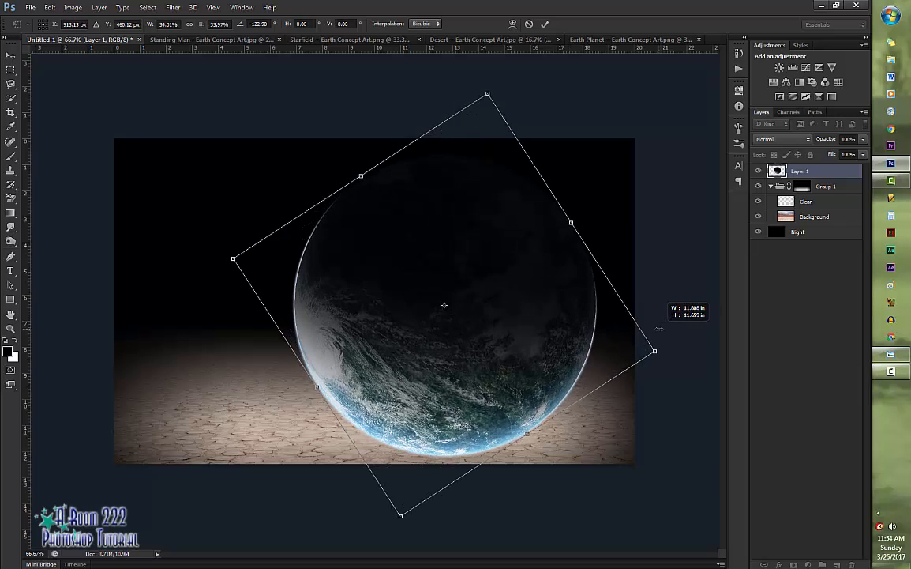
{"action": "left_click_drag", "start_coordinate": [571, 361], "coordinate": [502, 231]}
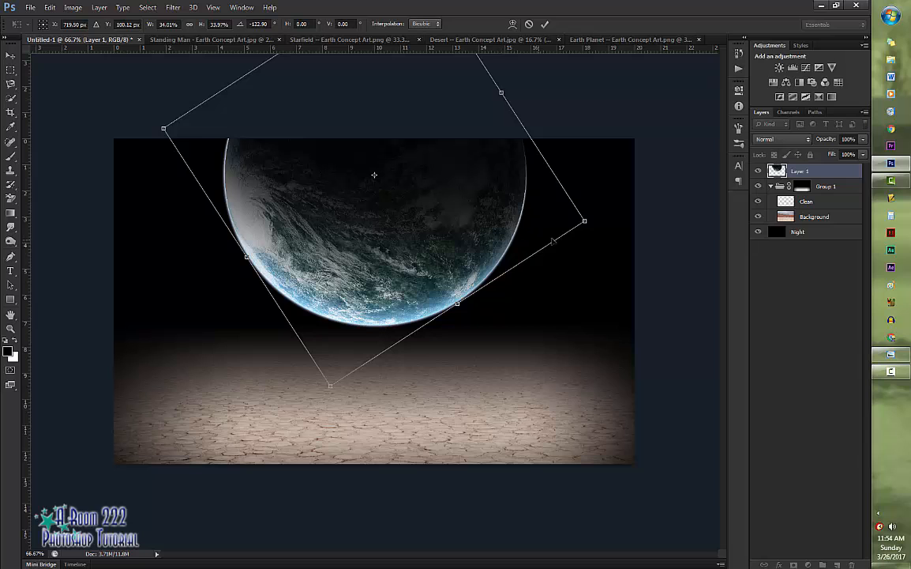
{"action": "left_click_drag", "start_coordinate": [582, 214], "coordinate": [606, 217]}
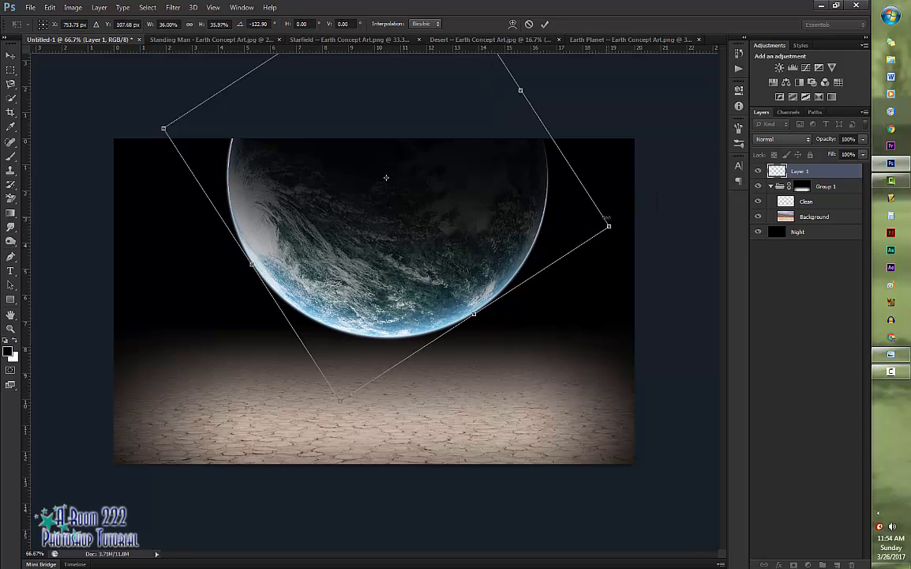
{"action": "left_click_drag", "start_coordinate": [548, 262], "coordinate": [525, 242]}
{"action": "left_click_drag", "start_coordinate": [588, 201], "coordinate": [647, 208]}
{"action": "left_click_drag", "start_coordinate": [486, 275], "coordinate": [469, 247]}
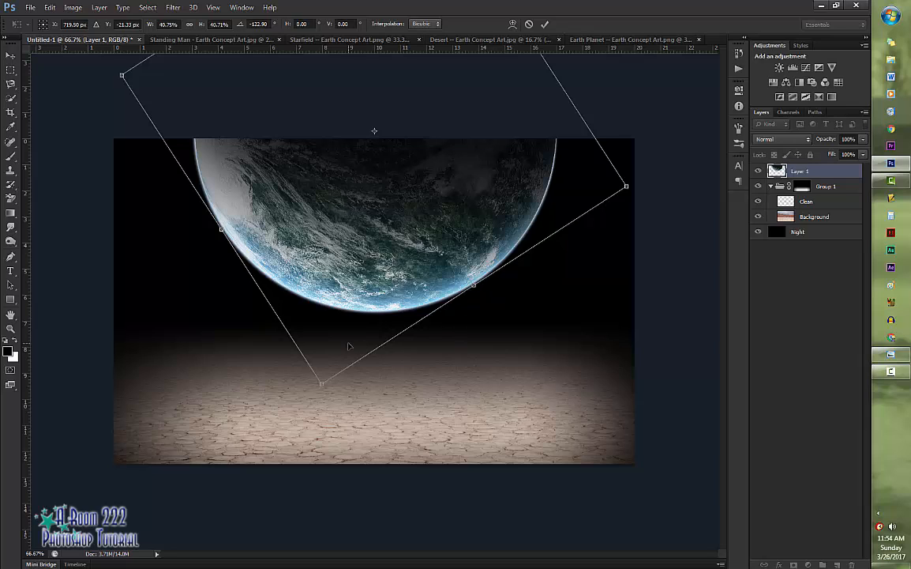
{"action": "key", "text": "Return"}
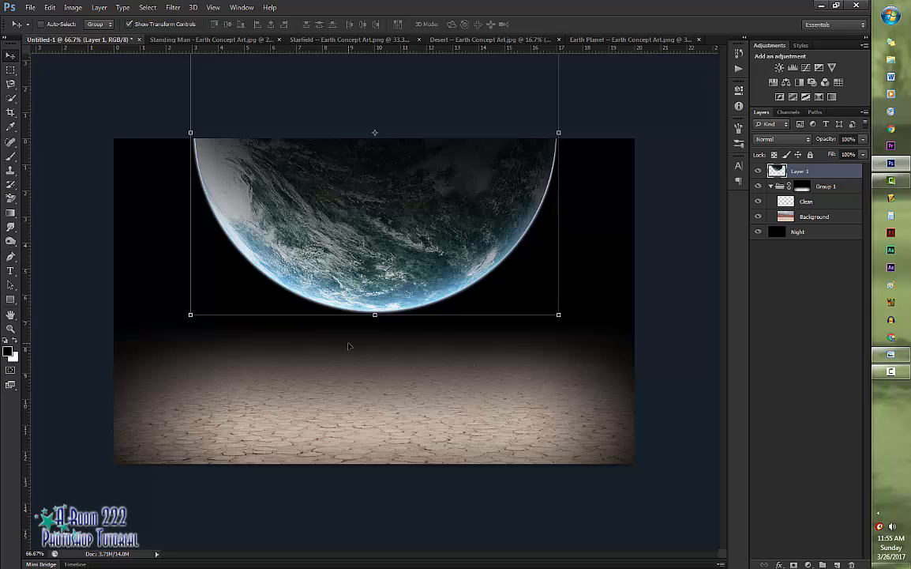
Rename the planet layer as Earth
{"action": "double_click", "coordinate": [800, 171]}
{"action": "type", "text": "Earth"}
{"action": "key", "text": "Return"}
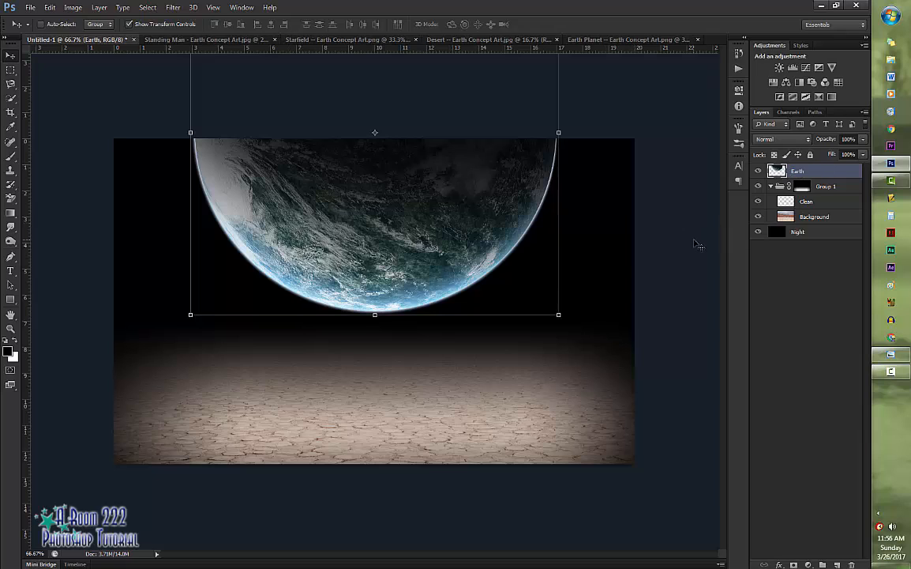
Add an Outer Glow to the Earth layer and set the glow colour to light blue 60c7f6
{"action": "double_click", "coordinate": [839, 172]}
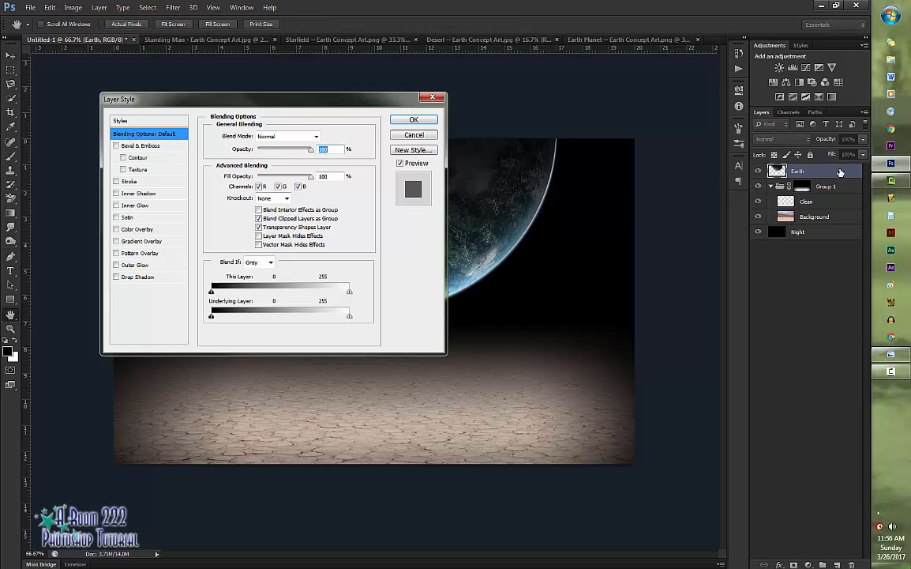
{"action": "left_click", "coordinate": [119, 266]}
{"action": "left_click", "coordinate": [127, 268]}
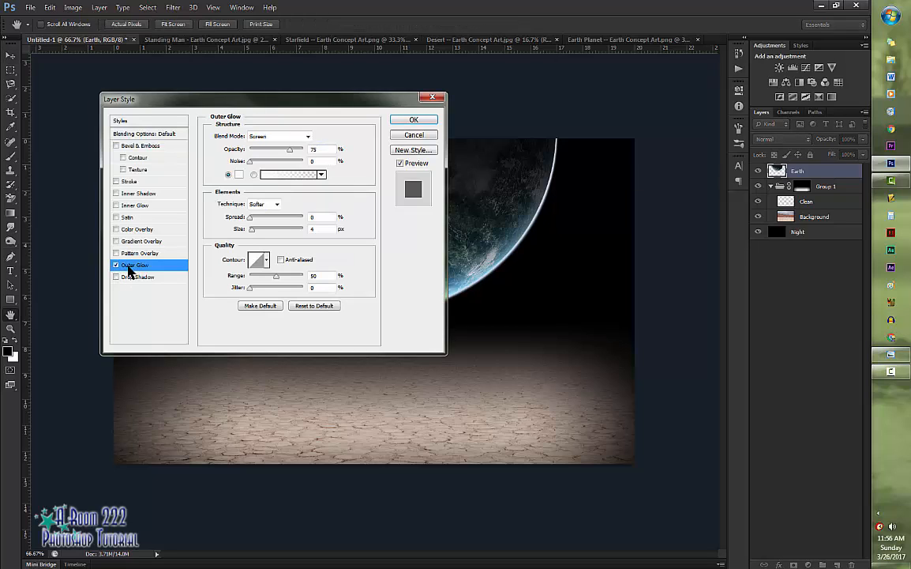
{"action": "left_click", "coordinate": [238, 176]}
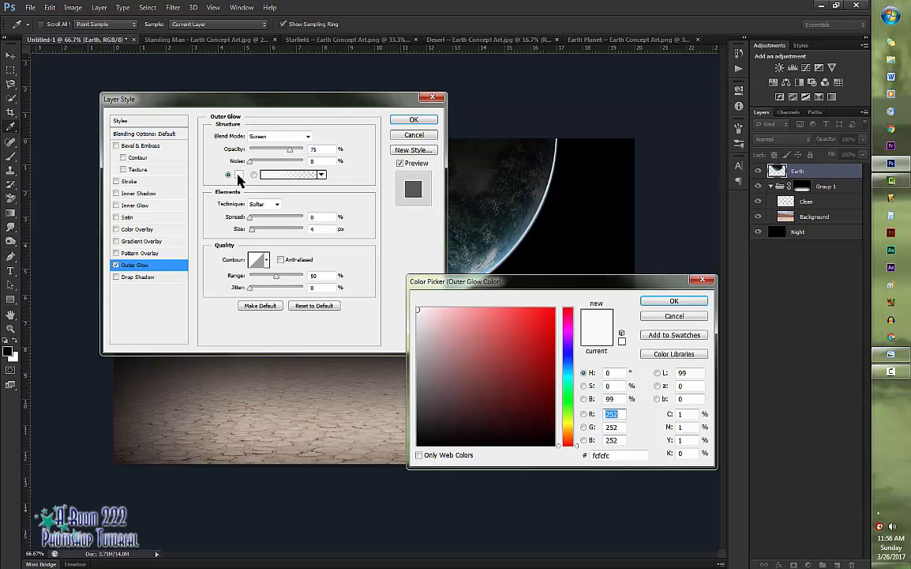
{"action": "left_click_drag", "start_coordinate": [569, 376], "coordinate": [562, 366]}
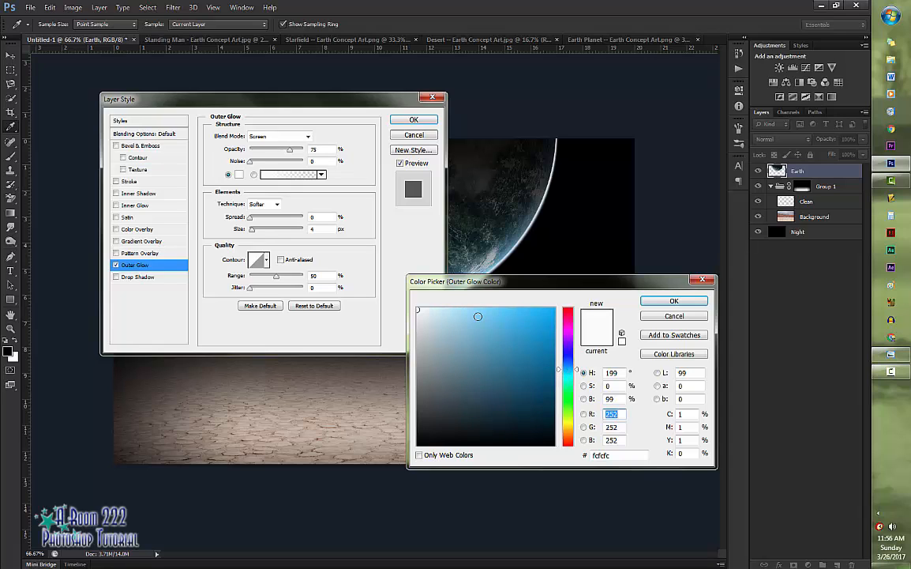
{"action": "left_click", "coordinate": [483, 313]}
{"action": "left_click", "coordinate": [500, 313]}
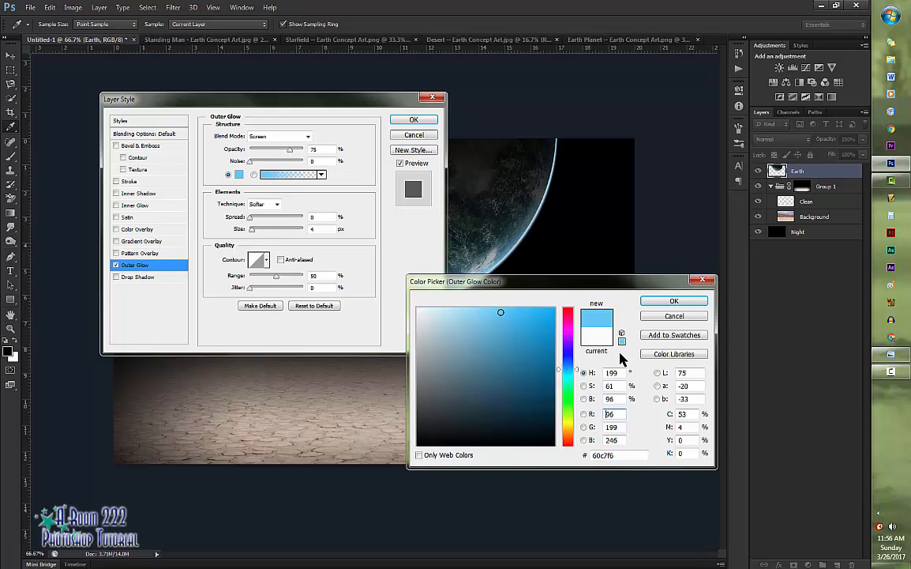
{"action": "left_click", "coordinate": [665, 305]}
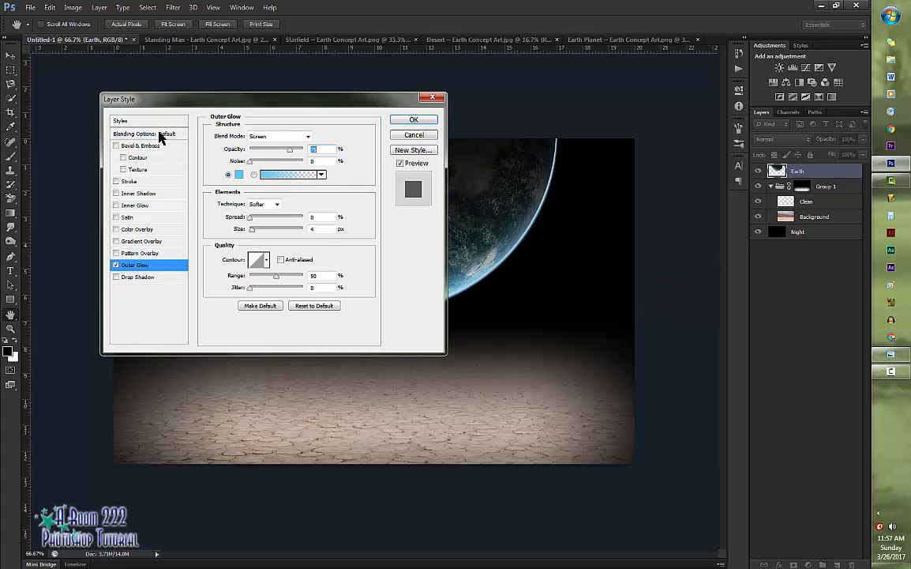
Set the Earth layer's Outer Glow size to 100 px and range to 100%, and apply the layer style
{"action": "double_click", "coordinate": [316, 229]}
{"action": "type", "text": "100"}
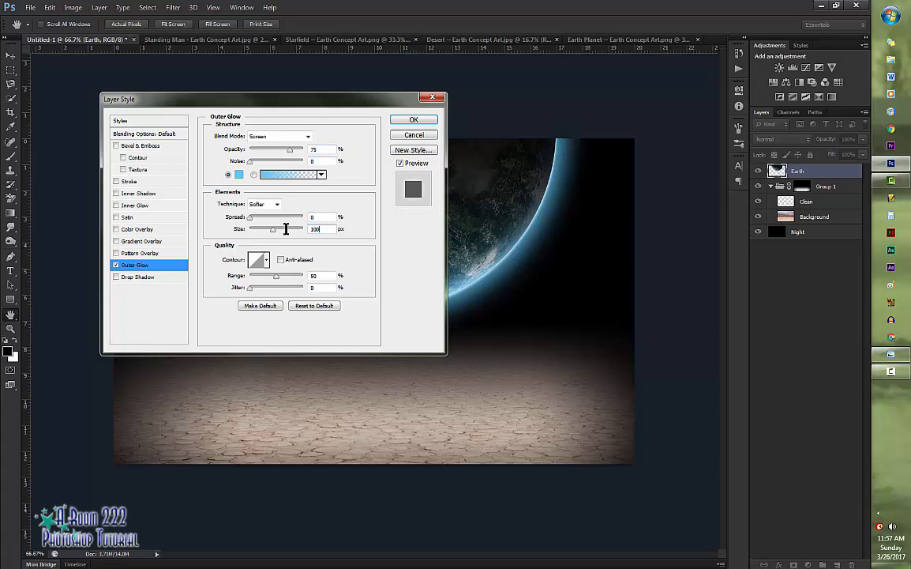
{"action": "double_click", "coordinate": [322, 276]}
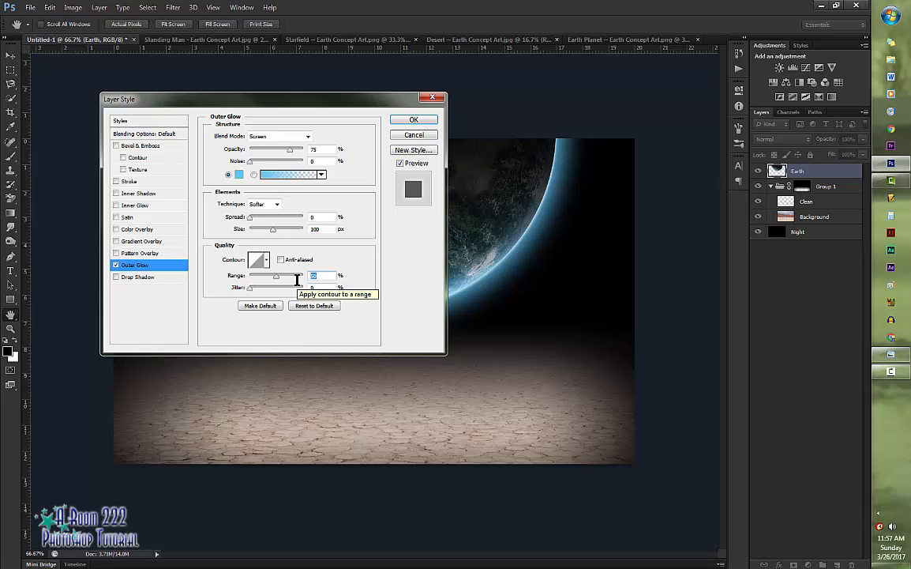
{"action": "type", "text": "100"}
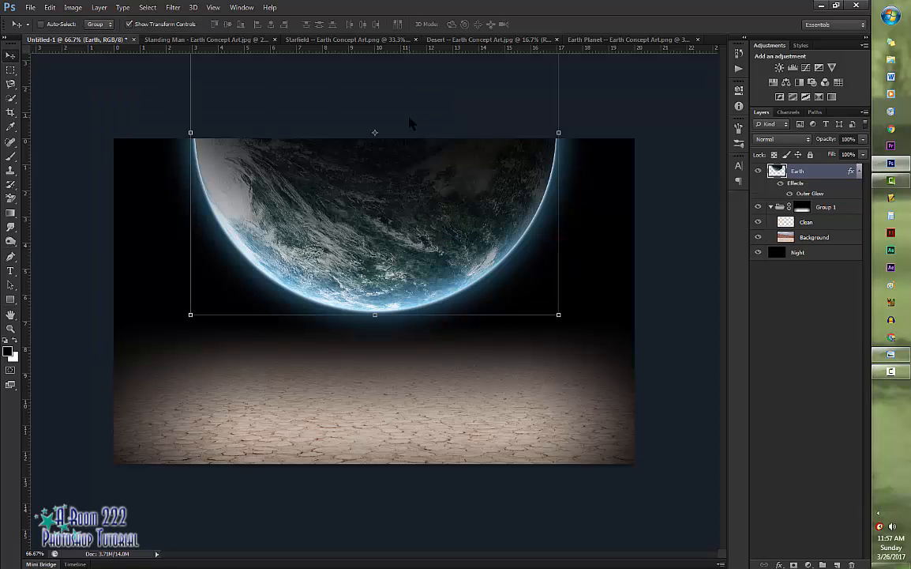
{"action": "left_click", "coordinate": [414, 119]}
{"action": "key", "text": "v"}
Add a Photo Filter adjustment layer above Earth and change its filter colour to light blue
{"action": "left_click", "coordinate": [808, 565]}
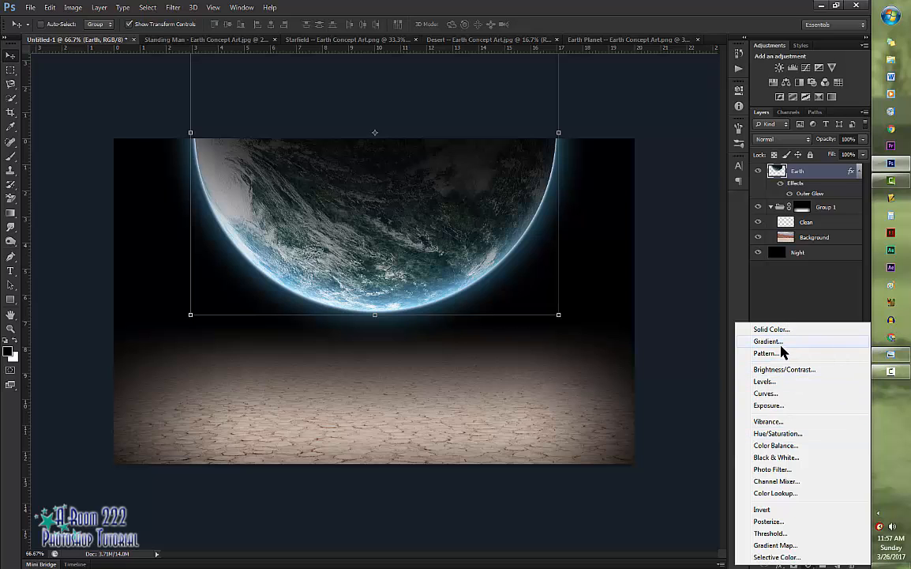
{"action": "left_click", "coordinate": [790, 469]}
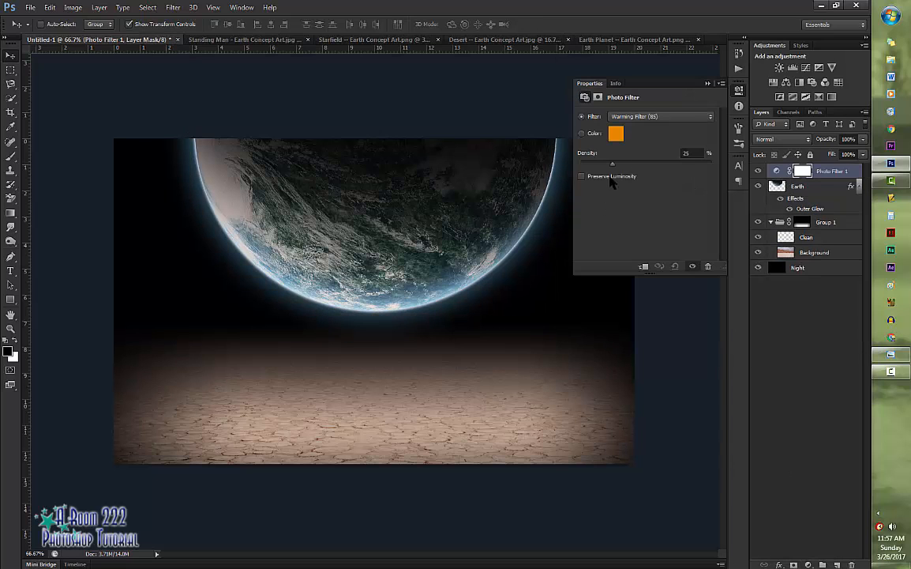
{"action": "left_click", "coordinate": [615, 134]}
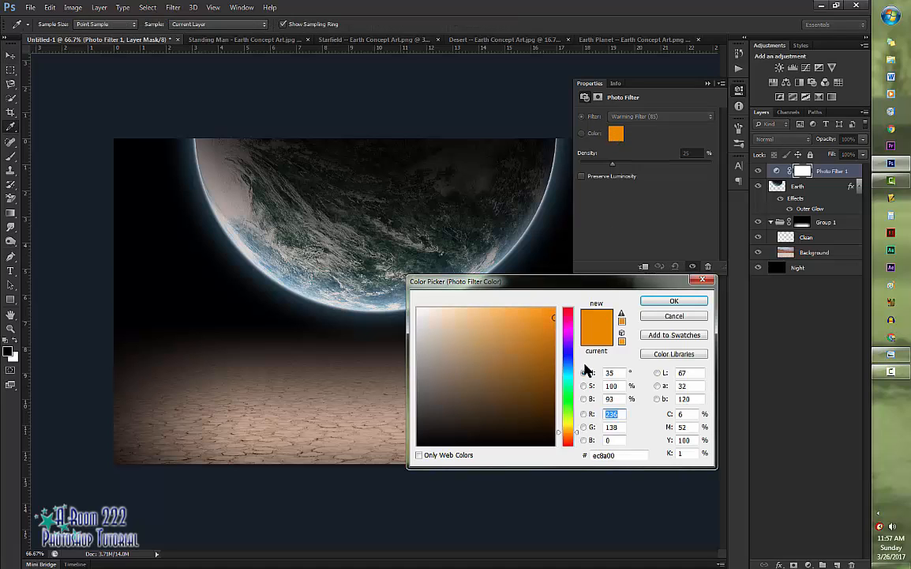
{"action": "left_click", "coordinate": [567, 375]}
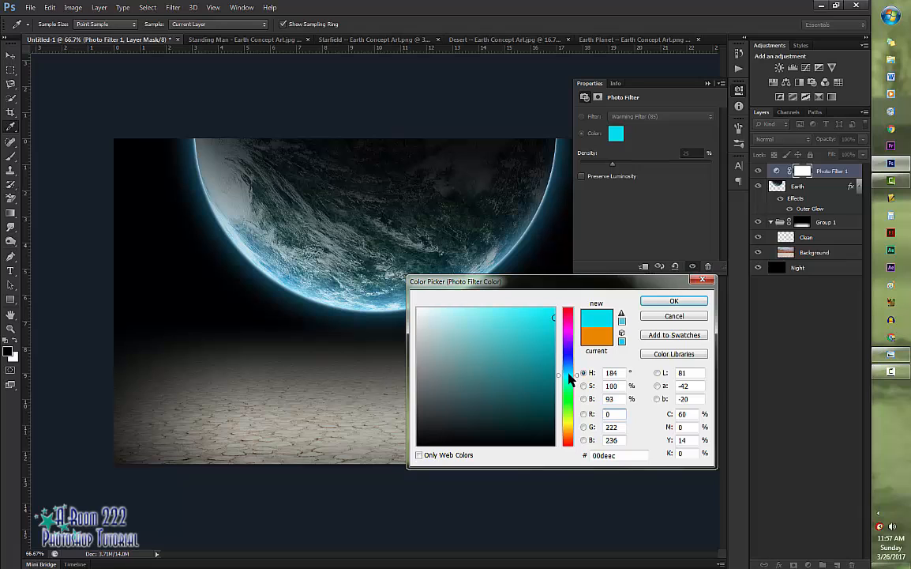
{"action": "left_click_drag", "start_coordinate": [570, 379], "coordinate": [576, 377]}
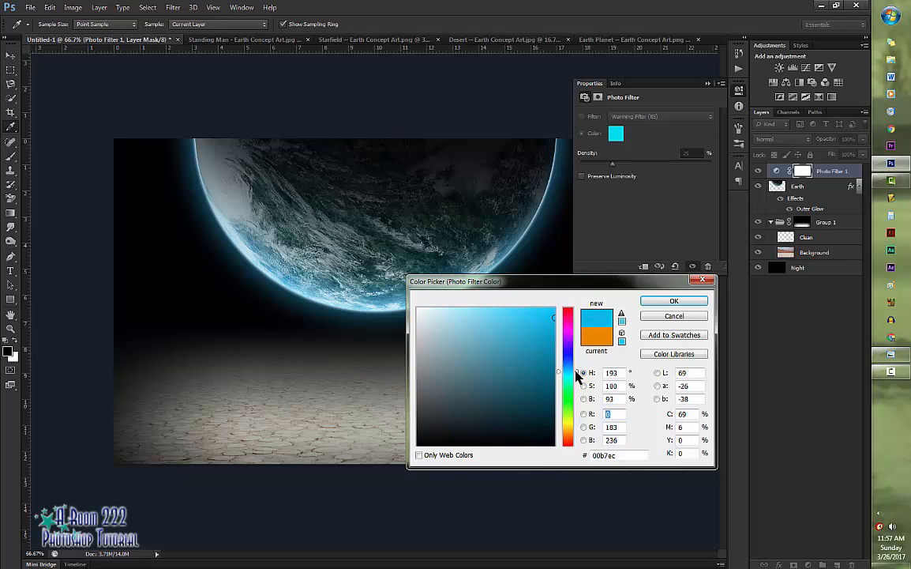
{"action": "key", "text": "Return"}
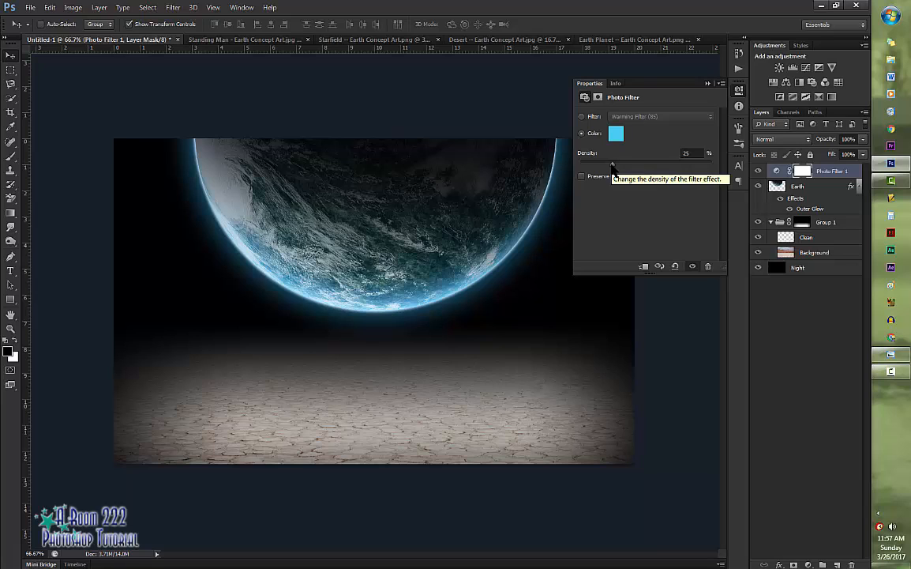
Set the Photo Filter density to 40% and clip the adjustment to the Earth layer
{"action": "left_click_drag", "start_coordinate": [613, 165], "coordinate": [629, 170]}
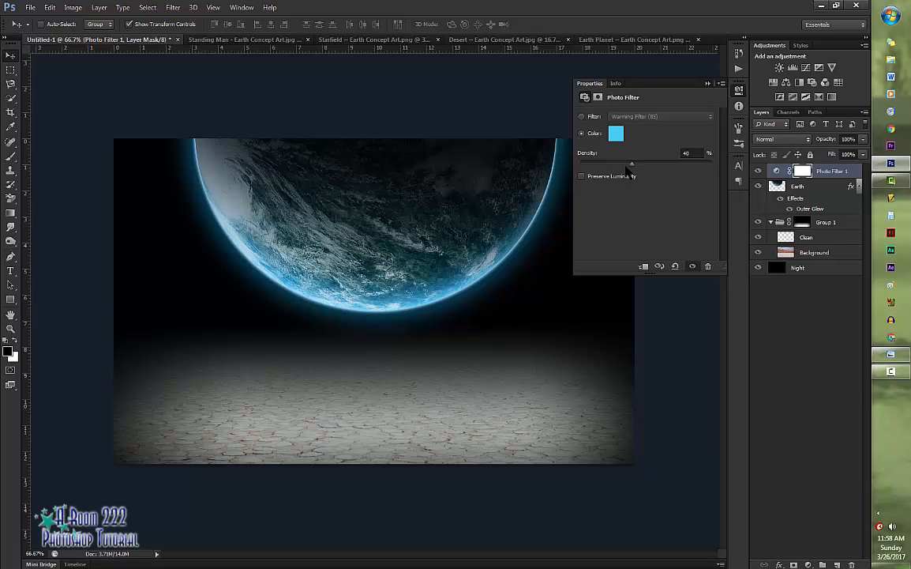
{"action": "left_click", "coordinate": [644, 269]}
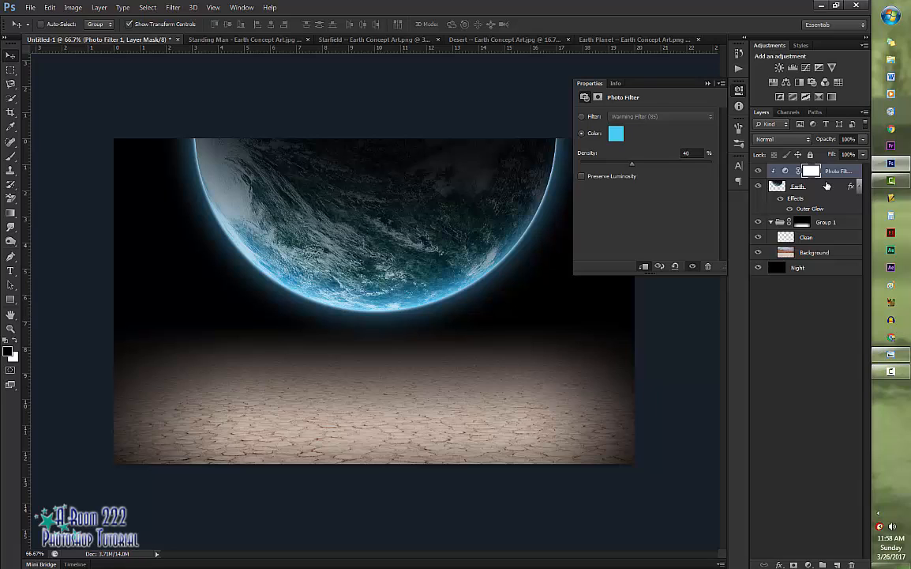
{"action": "left_click", "coordinate": [709, 83]}
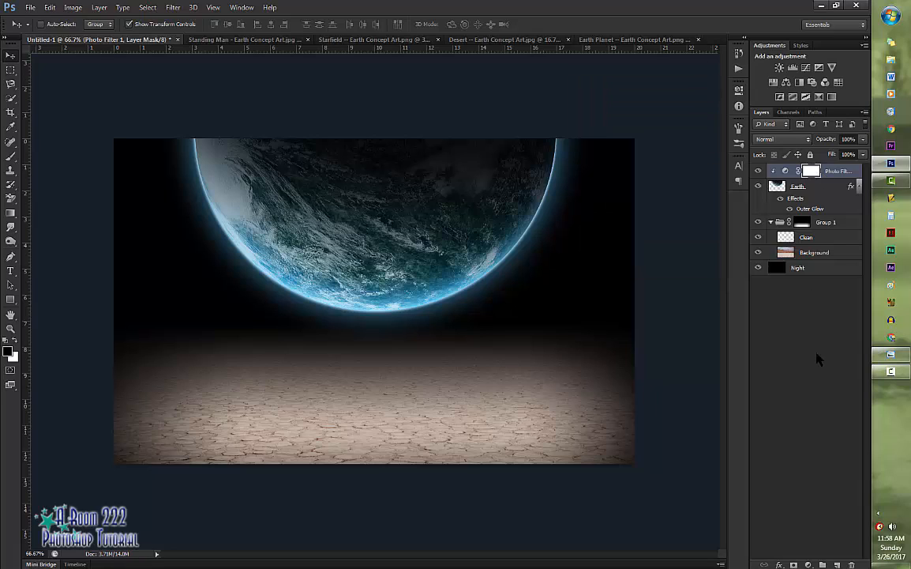
Add a new empty layer above the Photo Filter, and copy the starfield from the Starfield document into Untitled-1 above it
{"action": "left_click", "coordinate": [838, 564]}
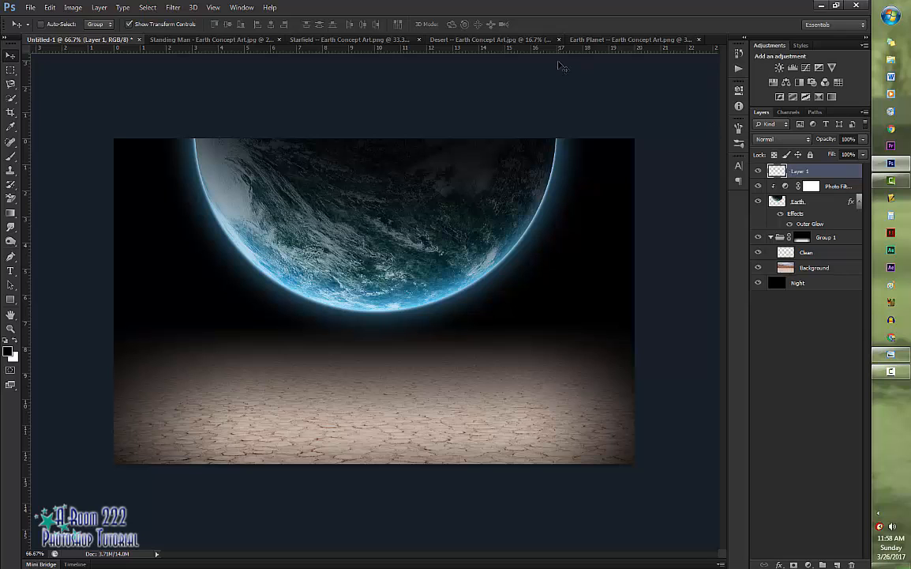
{"action": "left_click", "coordinate": [316, 39]}
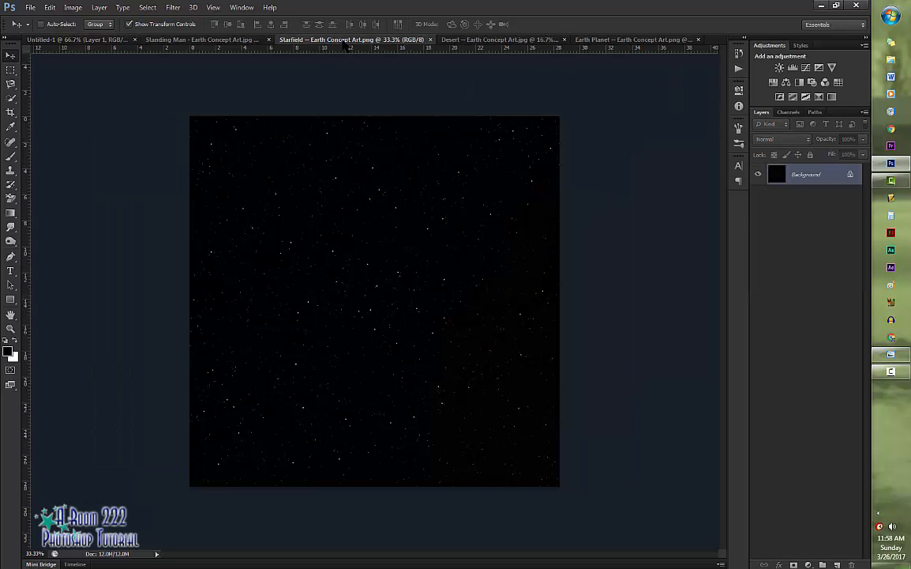
{"action": "left_click_drag", "start_coordinate": [345, 41], "coordinate": [418, 78]}
{"action": "left_click_drag", "start_coordinate": [478, 209], "coordinate": [232, 231]}
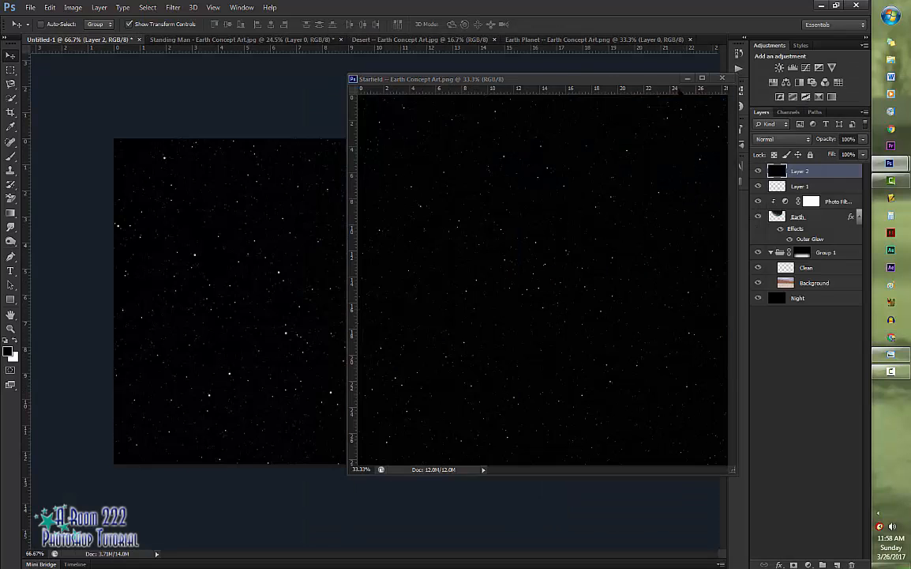
{"action": "left_click_drag", "start_coordinate": [426, 78], "coordinate": [343, 38]}
{"action": "left_click", "coordinate": [67, 40]}
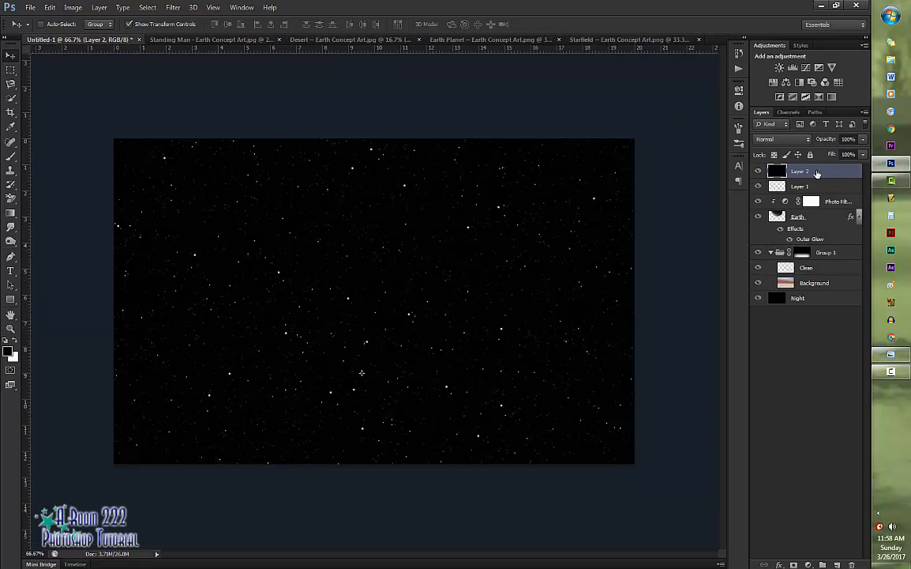
Free-transform the starfield layer to about 70.3% width and 45% height so it covers the whole canvas
{"action": "left_click_drag", "start_coordinate": [817, 172], "coordinate": [796, 164]}
{"action": "key", "text": "ctrl+t"}
{"action": "left_click_drag", "start_coordinate": [558, 125], "coordinate": [315, 286]}
{"action": "left_click_drag", "start_coordinate": [489, 164], "coordinate": [254, 420]}
{"action": "left_click_drag", "start_coordinate": [128, 414], "coordinate": [546, 132]}
{"action": "left_click_drag", "start_coordinate": [665, 127], "coordinate": [505, 279]}
{"action": "left_click_drag", "start_coordinate": [407, 402], "coordinate": [357, 251]}
{"action": "left_click_drag", "start_coordinate": [454, 471], "coordinate": [630, 461]}
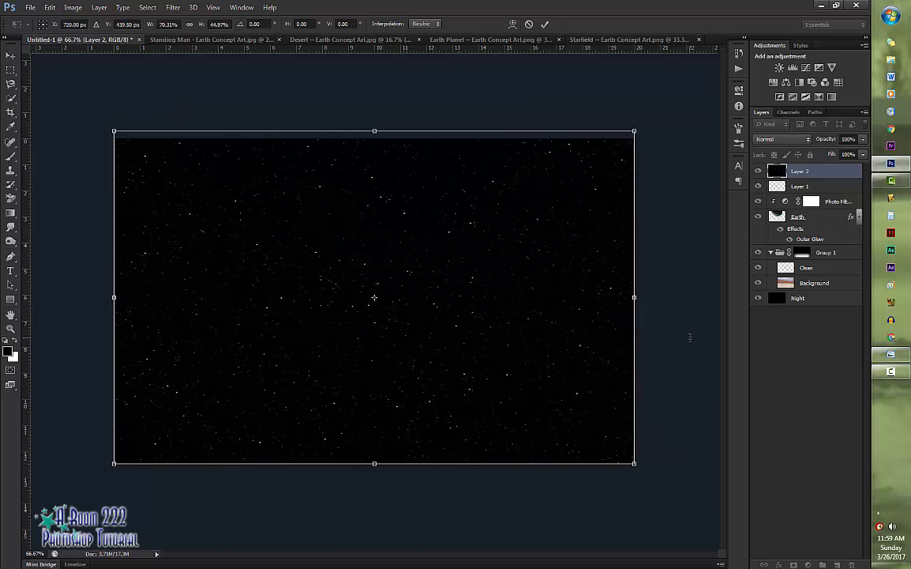
{"action": "key", "text": "Return"}
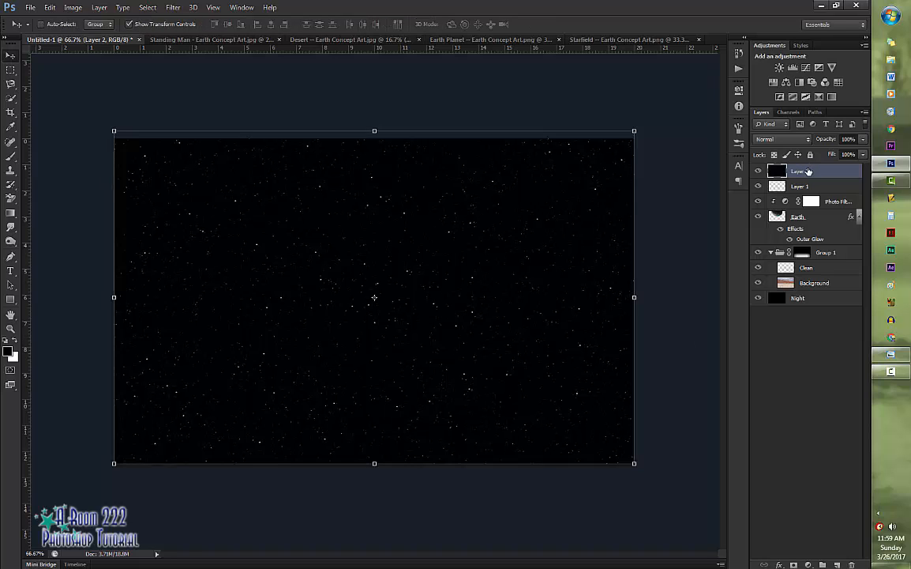
Move the starfield layer between Group 1 and Night, and rename it as Stars
{"action": "left_click_drag", "start_coordinate": [807, 171], "coordinate": [814, 290]}
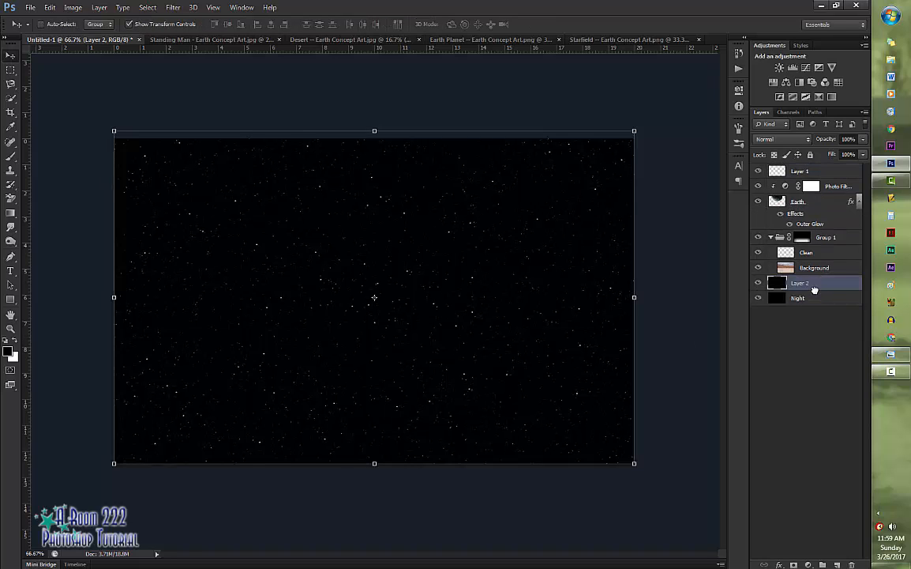
{"action": "double_click", "coordinate": [800, 285]}
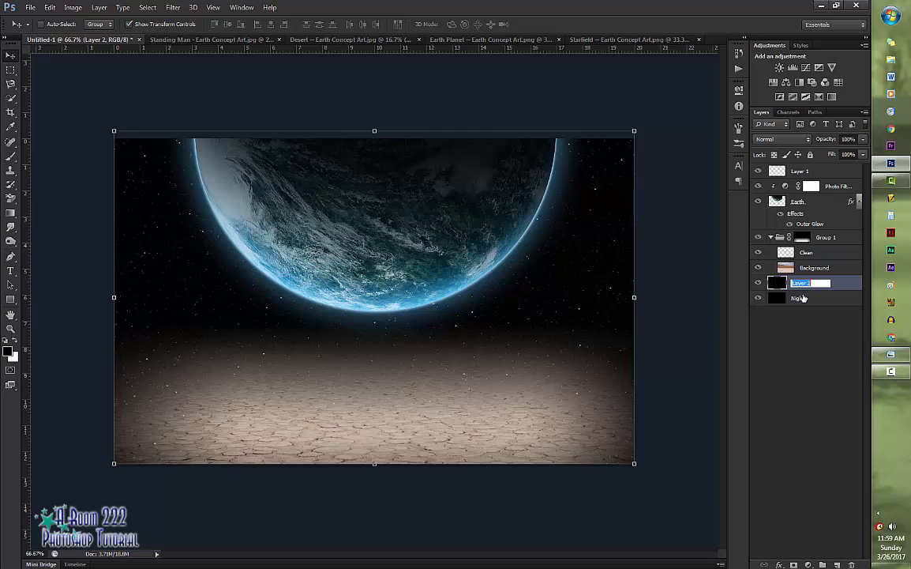
{"action": "type", "text": "Stars"}
{"action": "key", "text": "Return"}
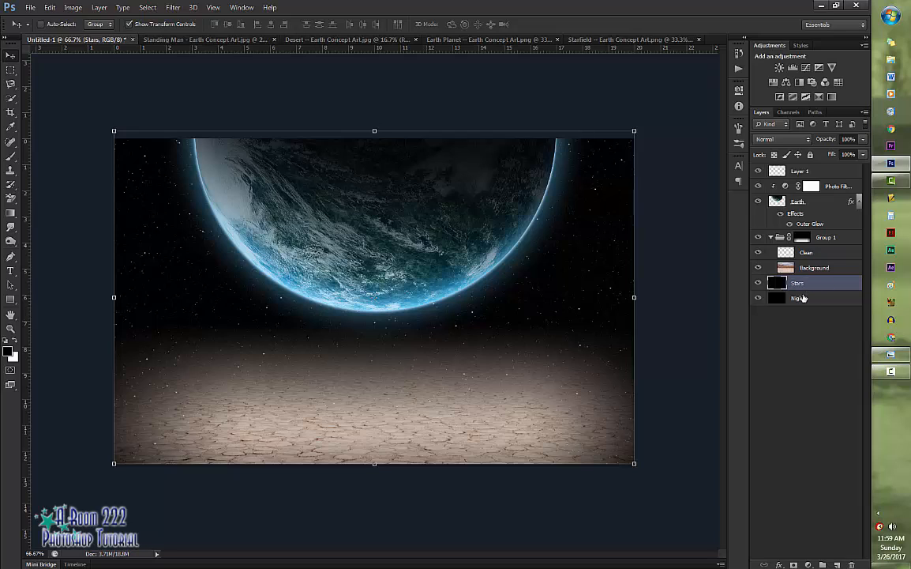
Add a layer mask to the Stars layer and set the Gradient tool to the Foreground to Background preset
{"action": "left_click", "coordinate": [795, 564]}
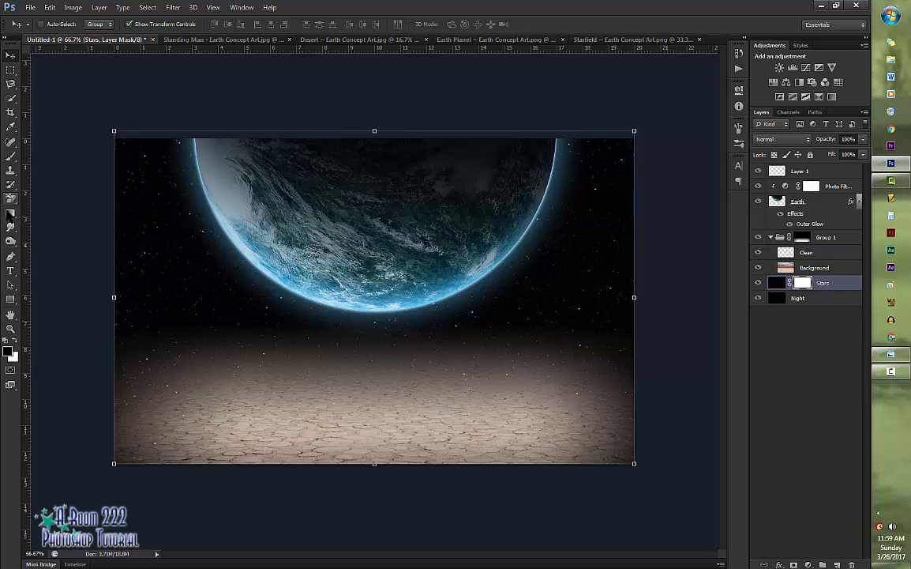
{"action": "left_click", "coordinate": [10, 212]}
{"action": "left_click", "coordinate": [59, 23]}
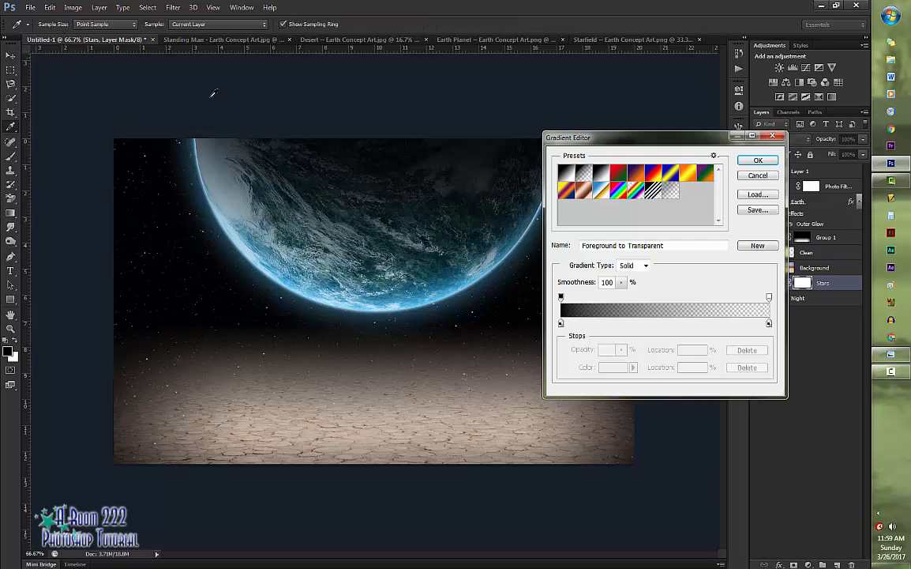
{"action": "left_click", "coordinate": [572, 176]}
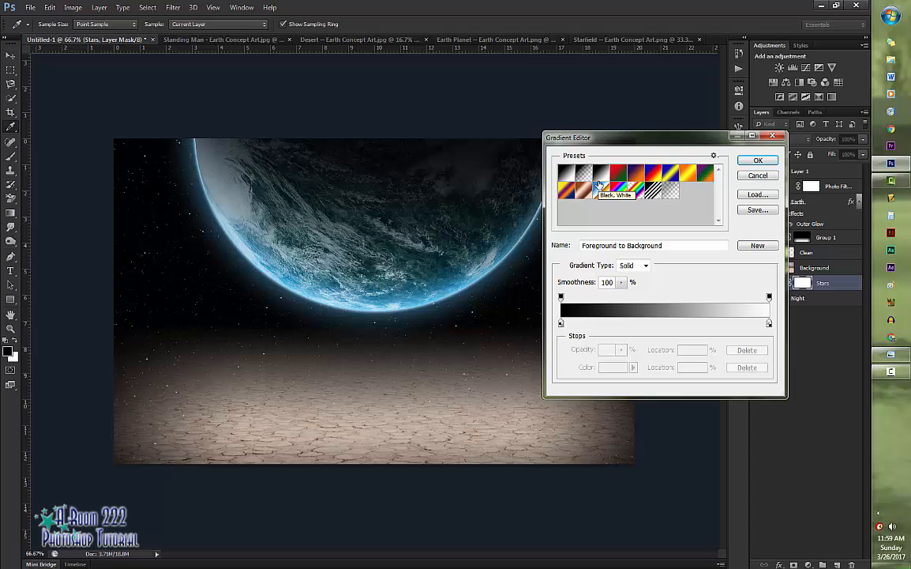
{"action": "left_click", "coordinate": [763, 162]}
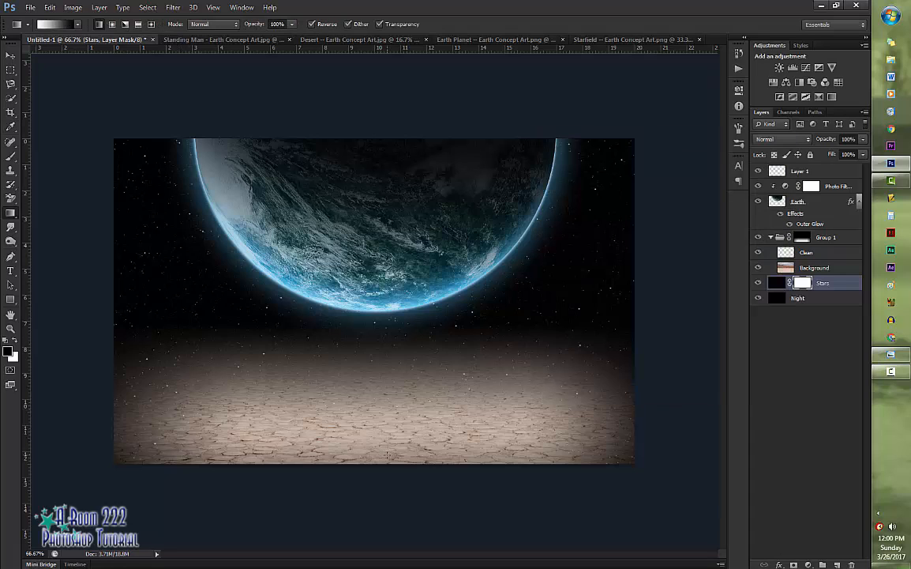
Fade out the lower stars with a vertical gradient on the Stars mask, from the planet's upper area to just below its lower edge
{"action": "left_click_drag", "start_coordinate": [387, 453], "coordinate": [384, 308]}
{"action": "key", "text": "ctrl+z"}
{"action": "left_click_drag", "start_coordinate": [385, 171], "coordinate": [394, 371]}
{"action": "key", "text": "ctrl+z"}
{"action": "left_click_drag", "start_coordinate": [339, 197], "coordinate": [339, 327]}
Apply Levels to the Stars layer's image, setting the midtones to 1.21 and raising the black input slightly
{"action": "left_click", "coordinate": [776, 284]}
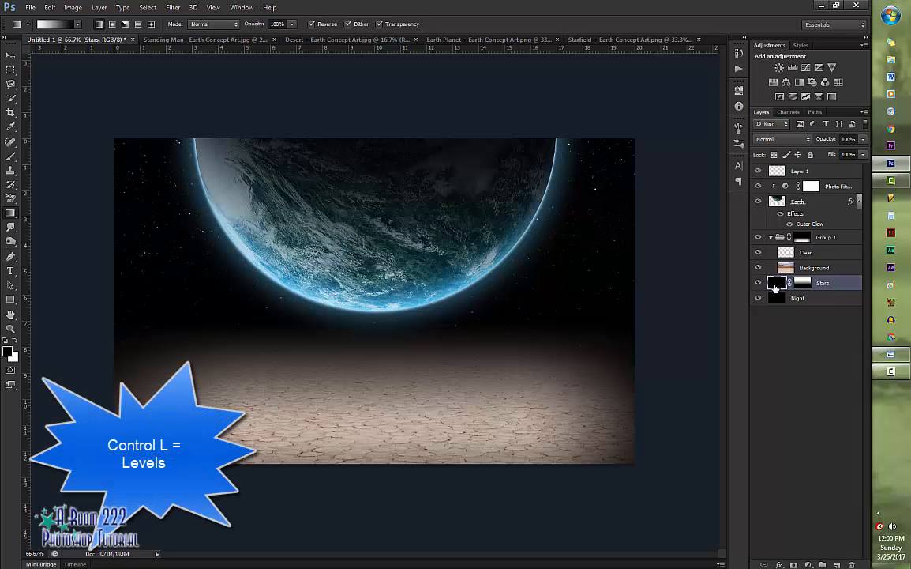
{"action": "key", "text": "ctrl+l"}
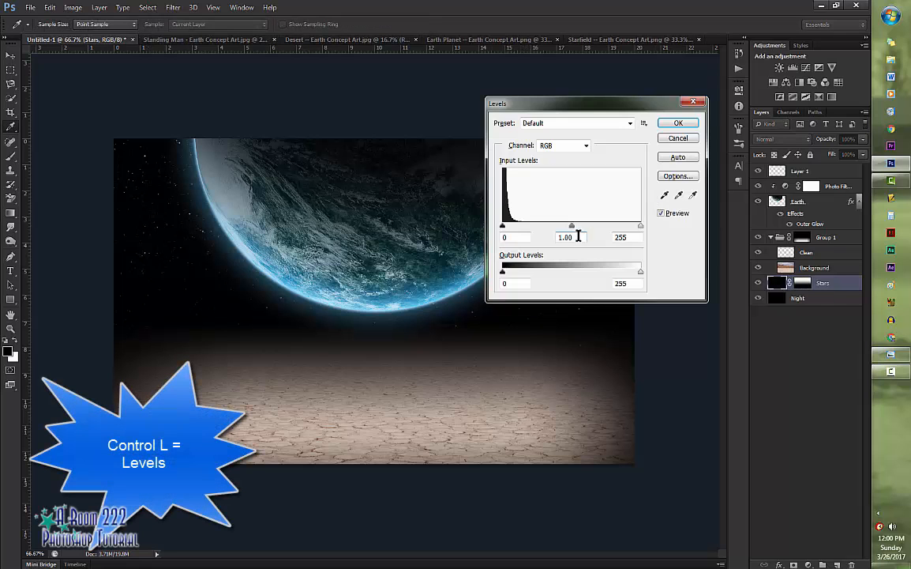
{"action": "mouse_move", "coordinate": [505, 230]}
{"action": "left_mouse_down"}
{"action": "mouse_move", "coordinate": [522, 229]}
{"action": "mouse_move", "coordinate": [495, 232]}
{"action": "left_mouse_up"}
{"action": "mouse_move", "coordinate": [573, 231]}
{"action": "left_mouse_down"}
{"action": "mouse_move", "coordinate": [544, 232]}
{"action": "mouse_move", "coordinate": [562, 227]}
{"action": "left_mouse_up"}
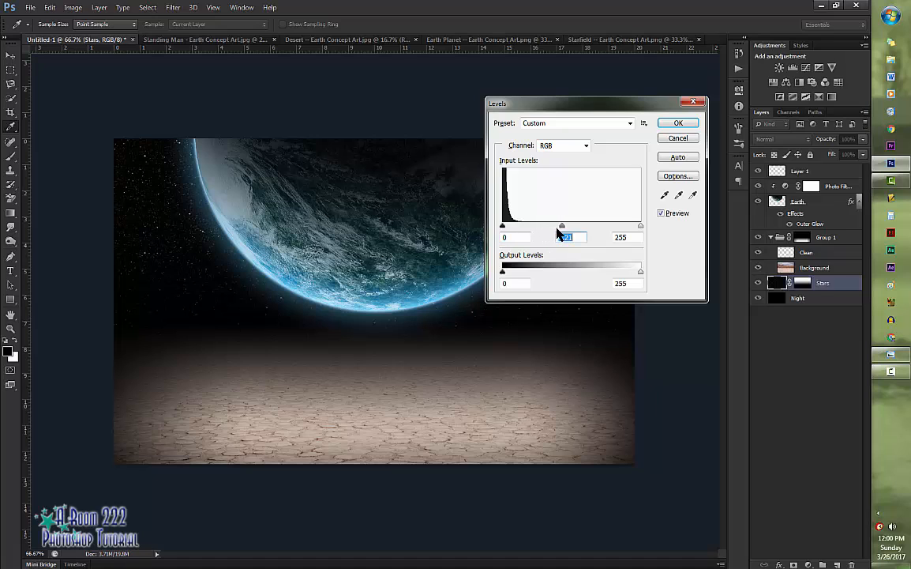
{"action": "left_click_drag", "start_coordinate": [503, 225], "coordinate": [511, 229]}
{"action": "left_click", "coordinate": [687, 126]}
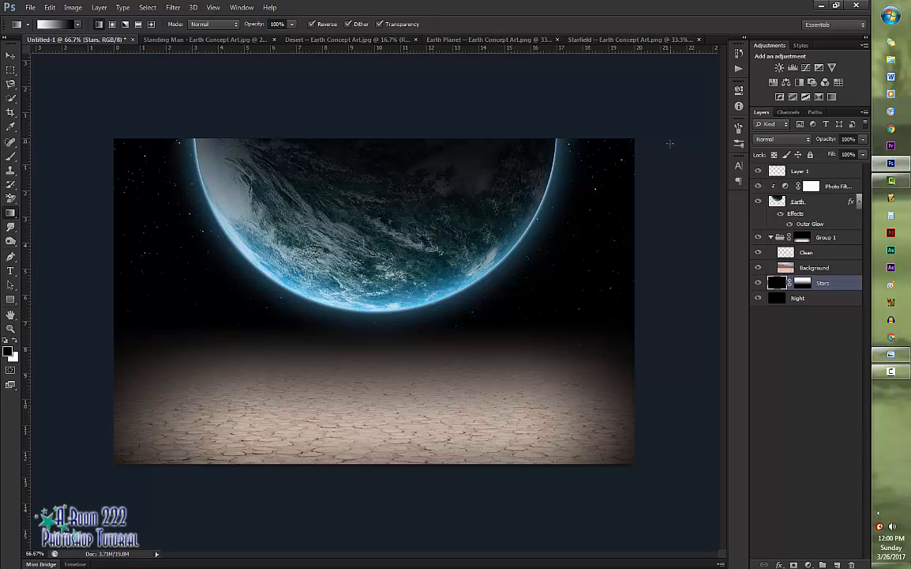
Copy the cut-out man from the Standing Man document into Untitled-1 and place his layer above all others
{"action": "left_click", "coordinate": [203, 40]}
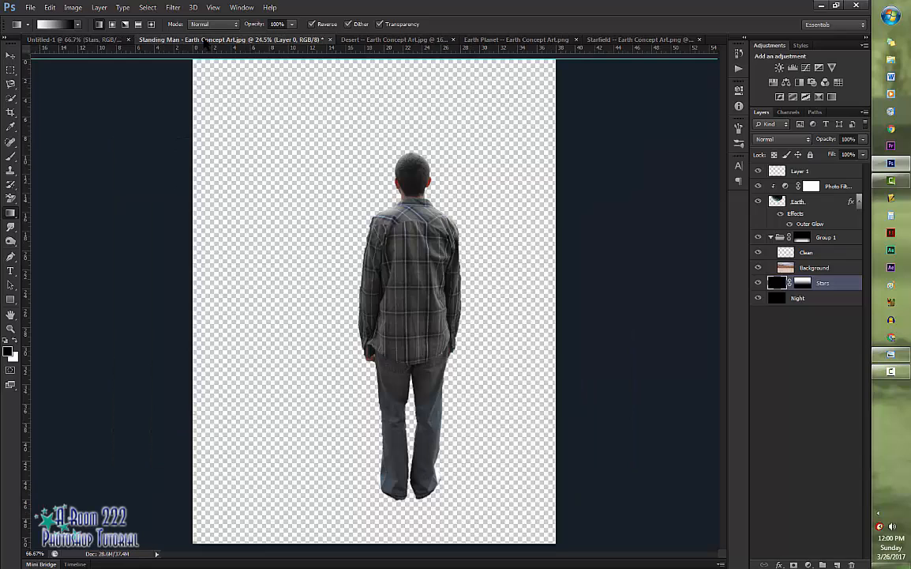
{"action": "left_click_drag", "start_coordinate": [204, 41], "coordinate": [371, 96]}
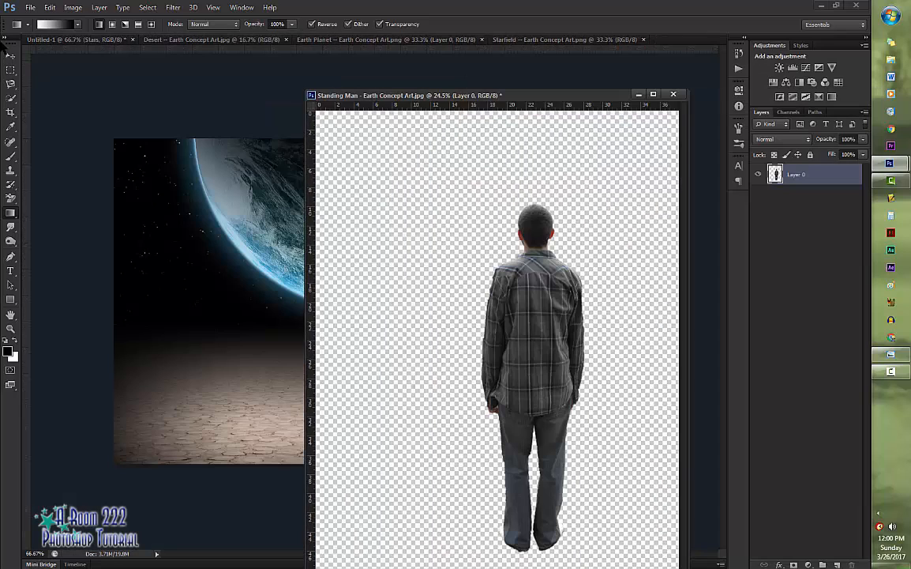
{"action": "left_click", "coordinate": [10, 55]}
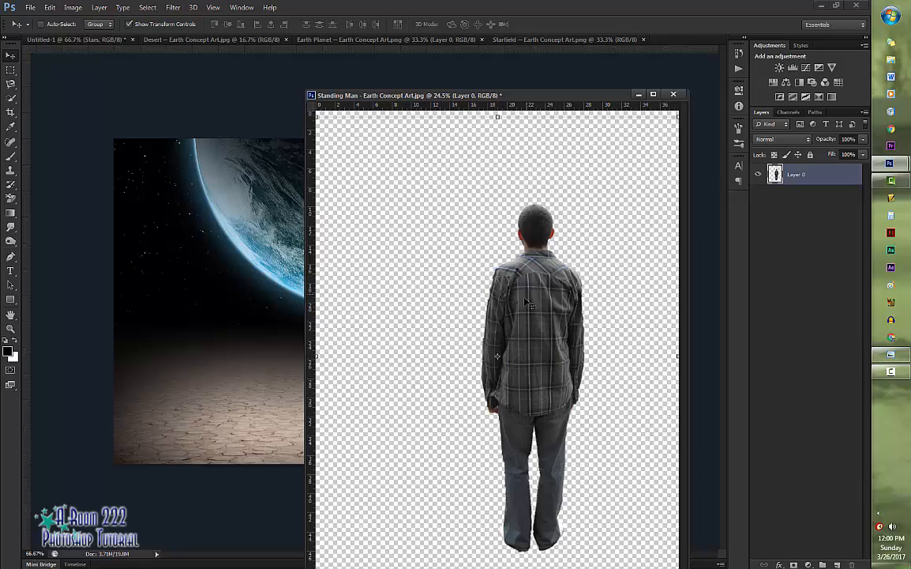
{"action": "left_click_drag", "start_coordinate": [477, 272], "coordinate": [252, 304]}
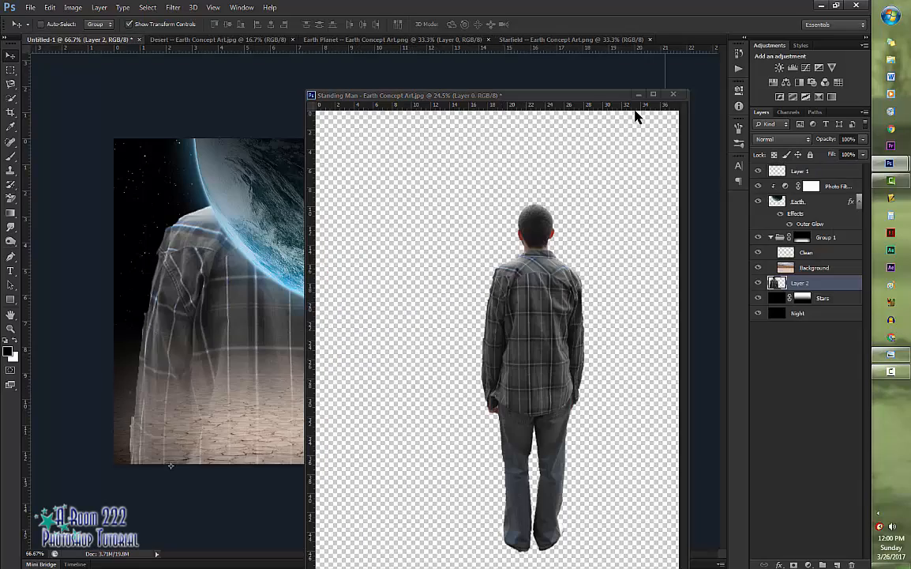
{"action": "left_click_drag", "start_coordinate": [588, 96], "coordinate": [588, 42]}
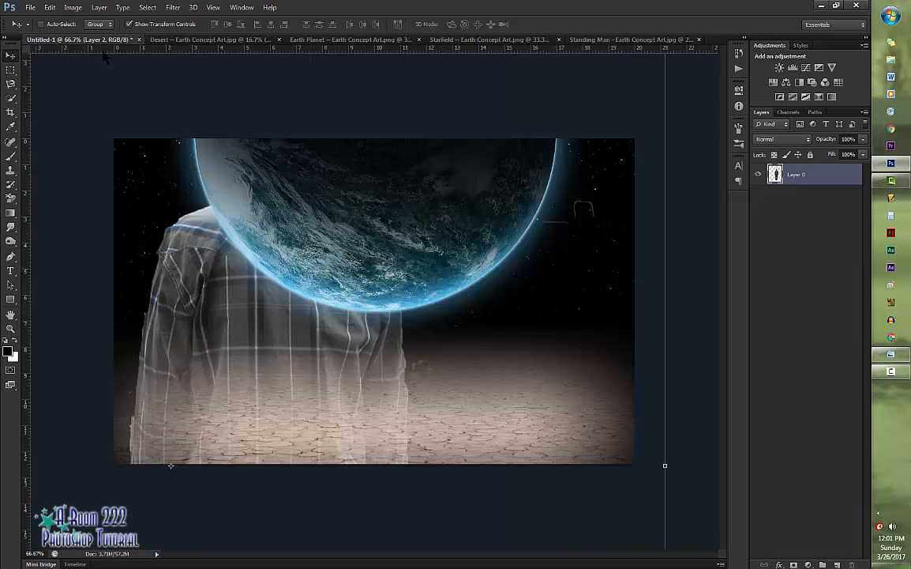
{"action": "left_click", "coordinate": [48, 38]}
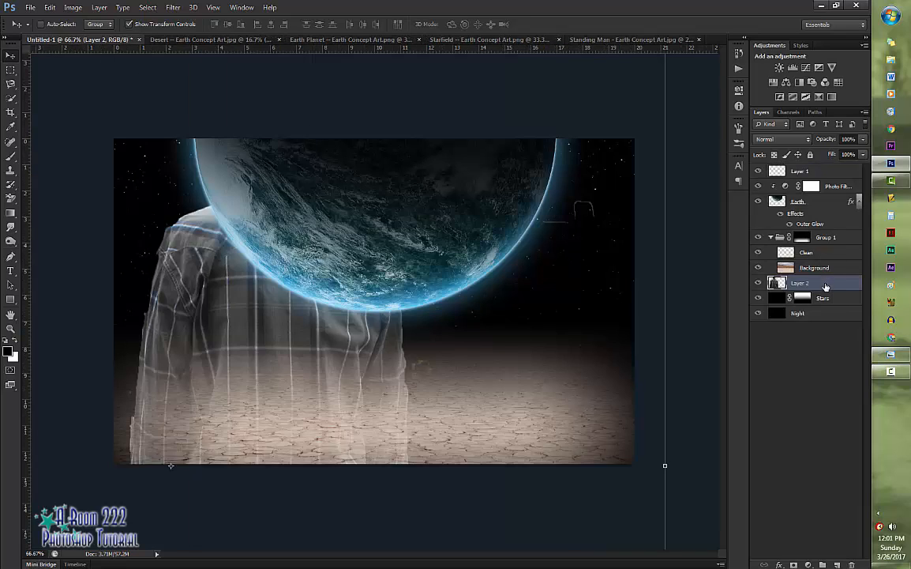
{"action": "left_click_drag", "start_coordinate": [826, 286], "coordinate": [789, 166]}
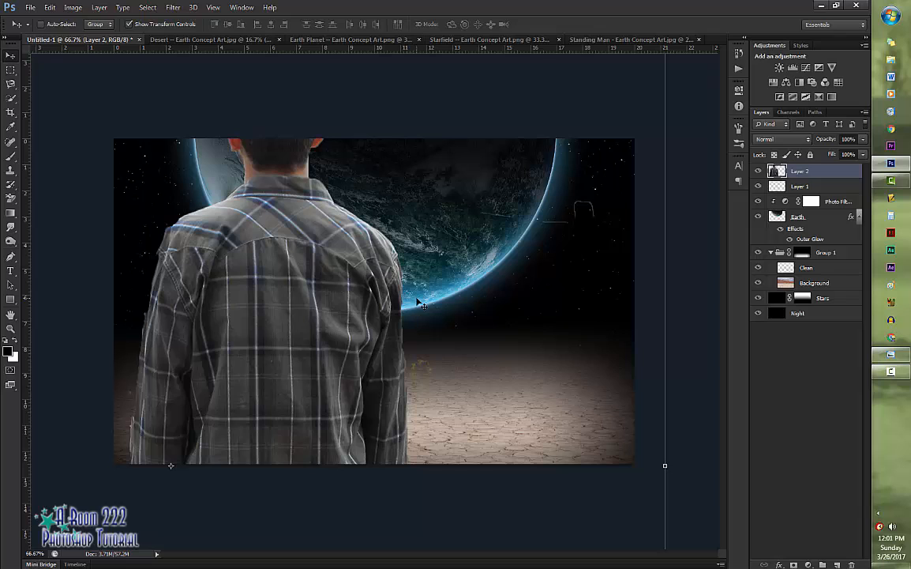
Free-transform the man to about 14.3% of his size and position him at the left side of the canvas
{"action": "key", "text": "ctrl+t"}
{"action": "left_click_drag", "start_coordinate": [555, 183], "coordinate": [567, 305]}
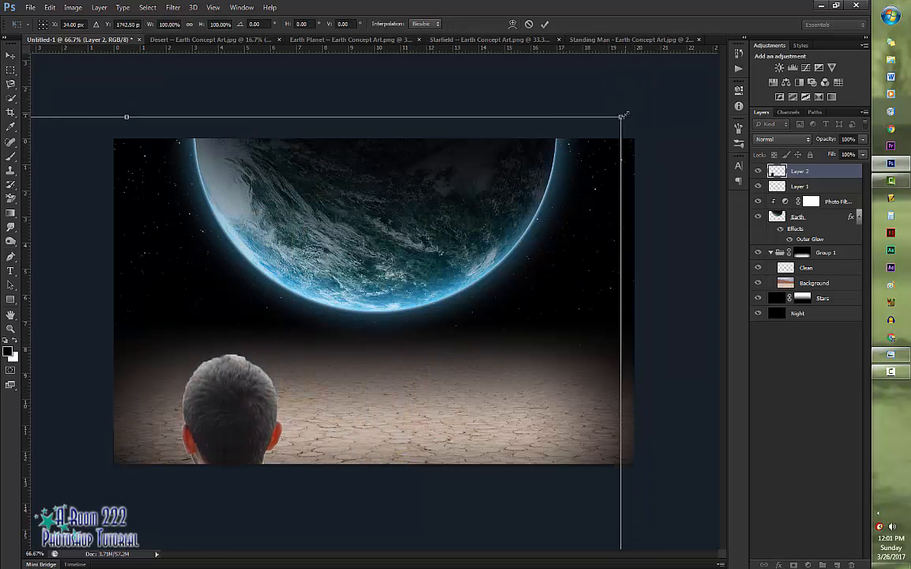
{"action": "left_click_drag", "start_coordinate": [621, 116], "coordinate": [440, 466]}
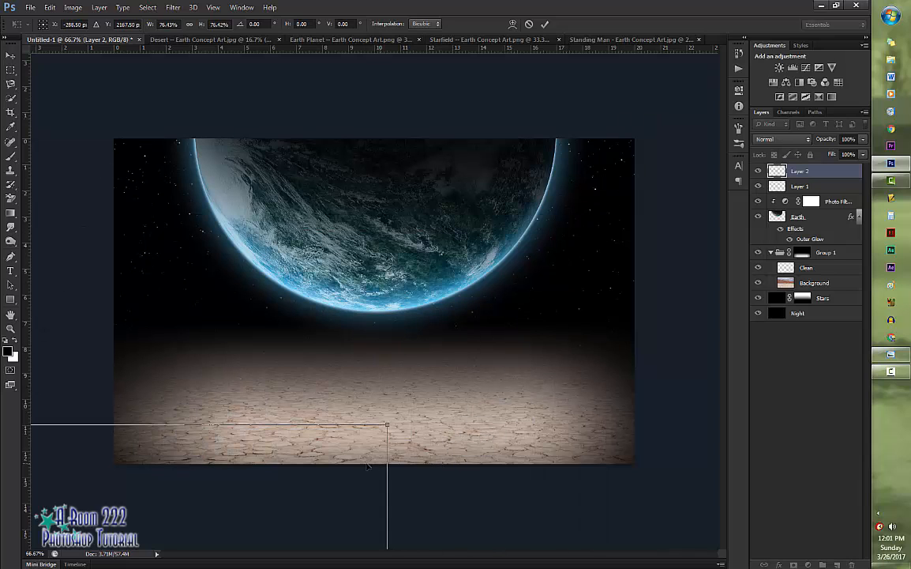
{"action": "left_click_drag", "start_coordinate": [382, 430], "coordinate": [582, 185]}
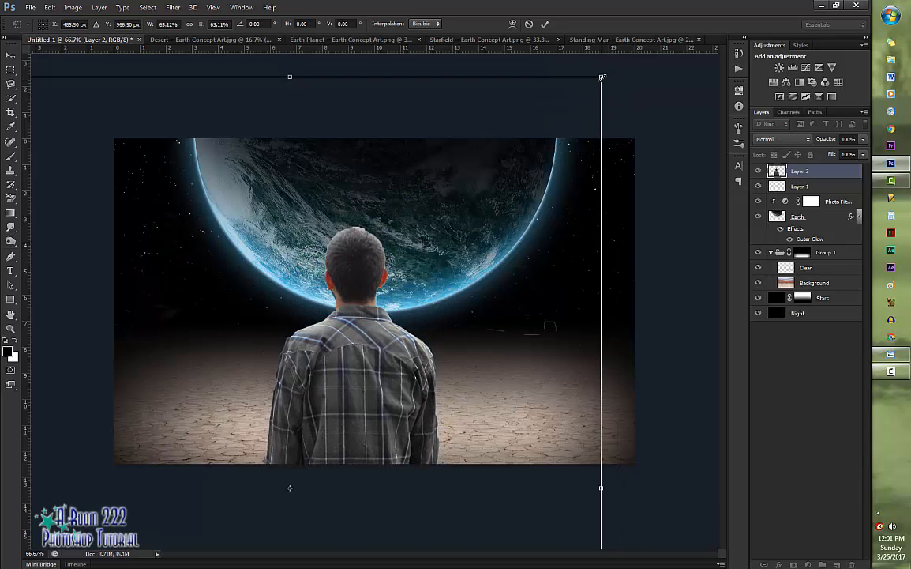
{"action": "left_click_drag", "start_coordinate": [602, 77], "coordinate": [247, 271]}
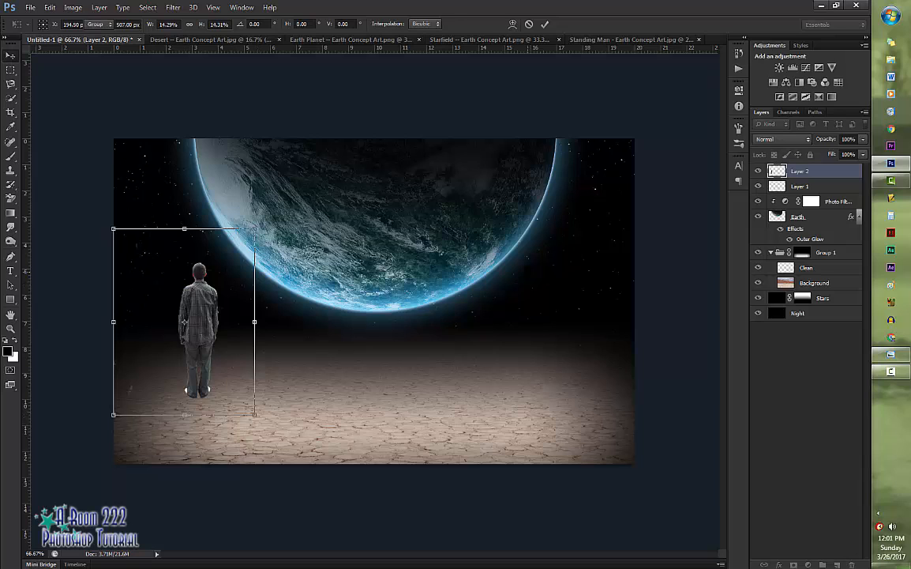
{"action": "key", "text": "Return"}
Switch from the Background Eraser to the regular Eraser tool for cleaning stray cut-out remnants around the man
{"action": "left_click", "coordinate": [9, 197]}
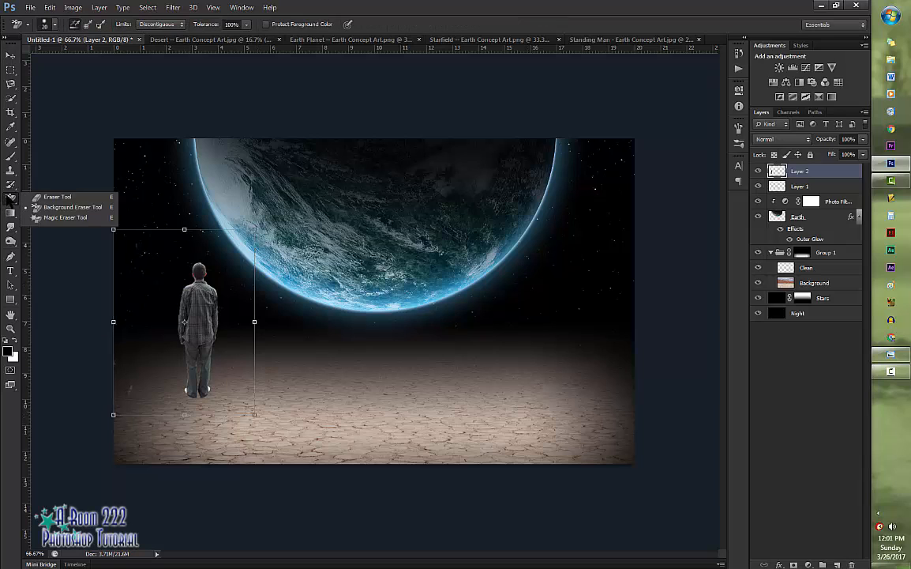
{"action": "left_click", "coordinate": [48, 197]}
{"action": "left_click", "coordinate": [10, 197]}
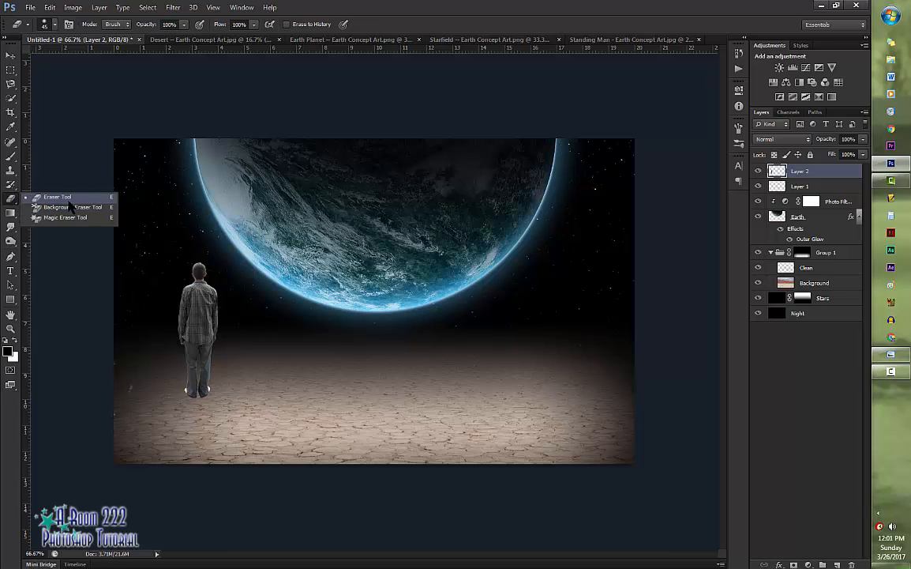
{"action": "left_click", "coordinate": [67, 198]}
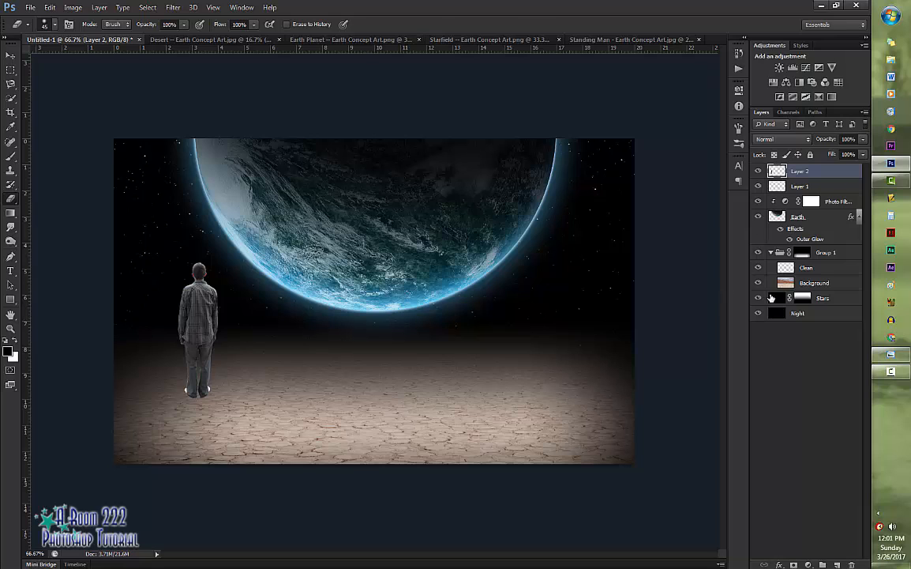
Scale the man down to a tiny figure and place him on the desert ground centred below the planet
{"action": "key", "text": "ctrl+t"}
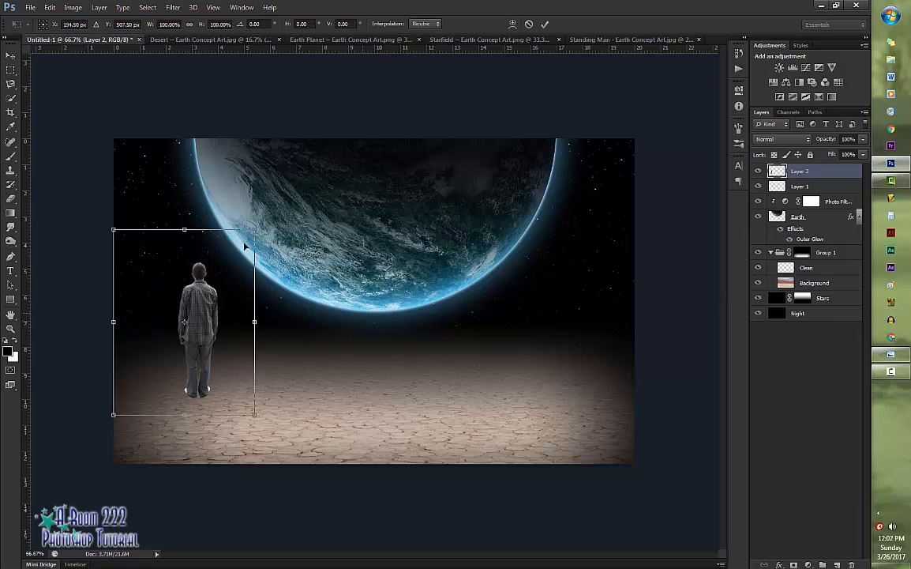
{"action": "mouse_move", "coordinate": [253, 238]}
{"action": "left_mouse_down"}
{"action": "mouse_move", "coordinate": [159, 357]}
{"action": "mouse_move", "coordinate": [286, 383]}
{"action": "mouse_move", "coordinate": [361, 380]}
{"action": "mouse_move", "coordinate": [370, 382]}
{"action": "mouse_move", "coordinate": [362, 393]}
{"action": "mouse_move", "coordinate": [377, 395]}
{"action": "left_mouse_up"}
{"action": "key", "text": "Return"}
{"action": "key", "text": "e"}
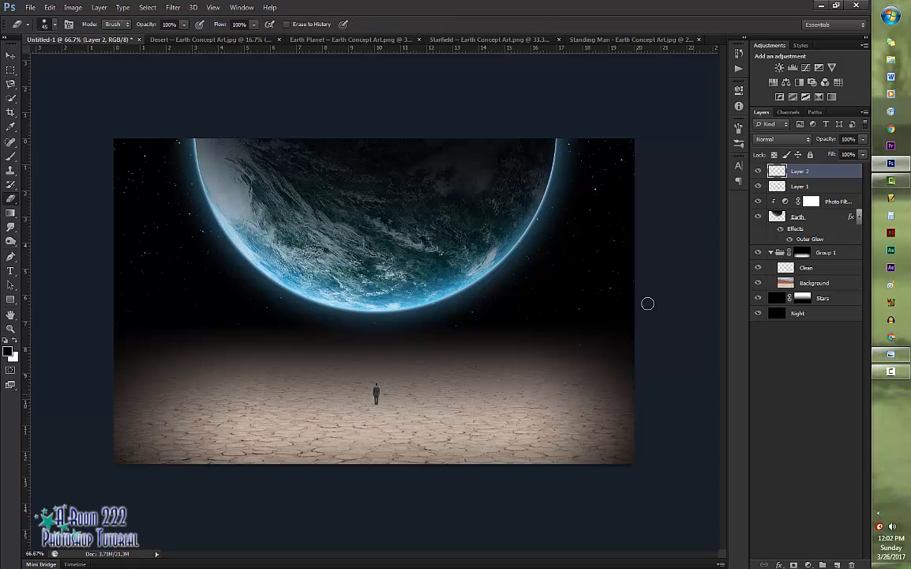
Rename the man's layer as Standing Man and delete the empty Layer 1 beneath it
{"action": "double_click", "coordinate": [799, 171]}
{"action": "type", "text": "Standing Man"}
{"action": "key", "text": "Return"}
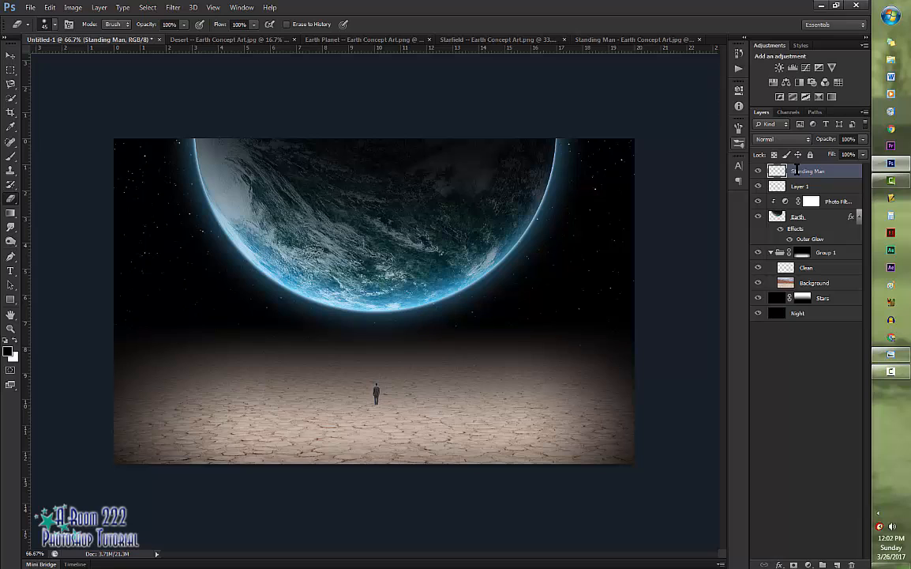
{"action": "left_click", "coordinate": [817, 186]}
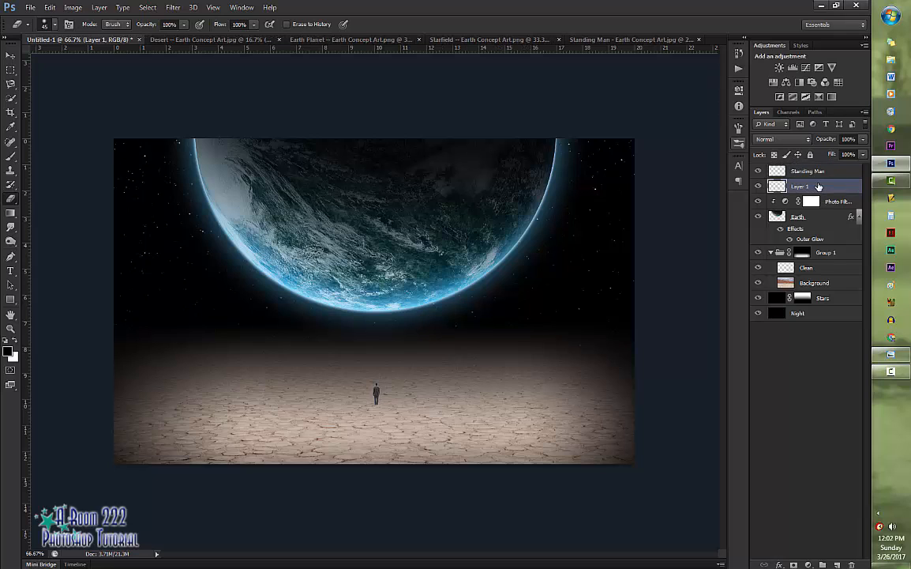
{"action": "key", "text": "Delete"}
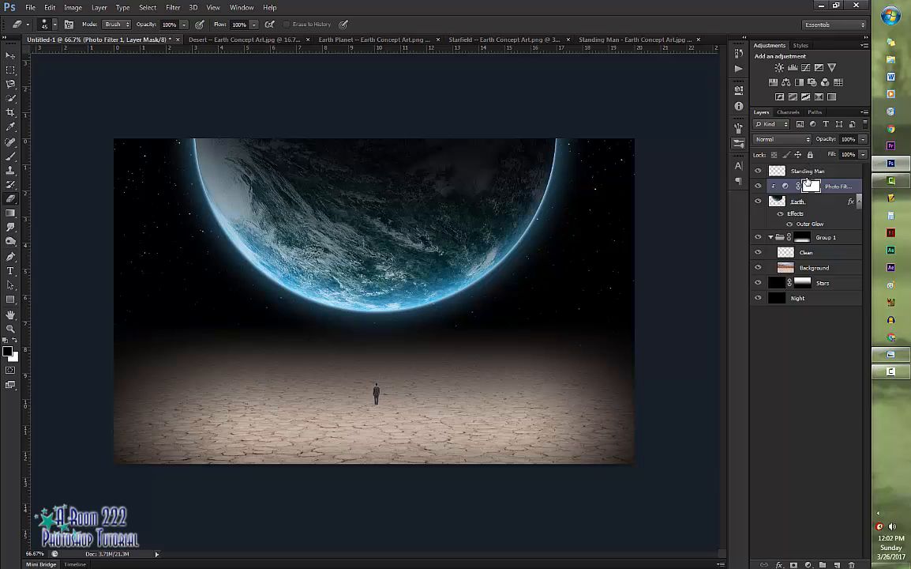
Apply Levels to the Standing Man layer, raising the black input, lightening the midtones and lowering the white input
{"action": "left_click", "coordinate": [807, 172]}
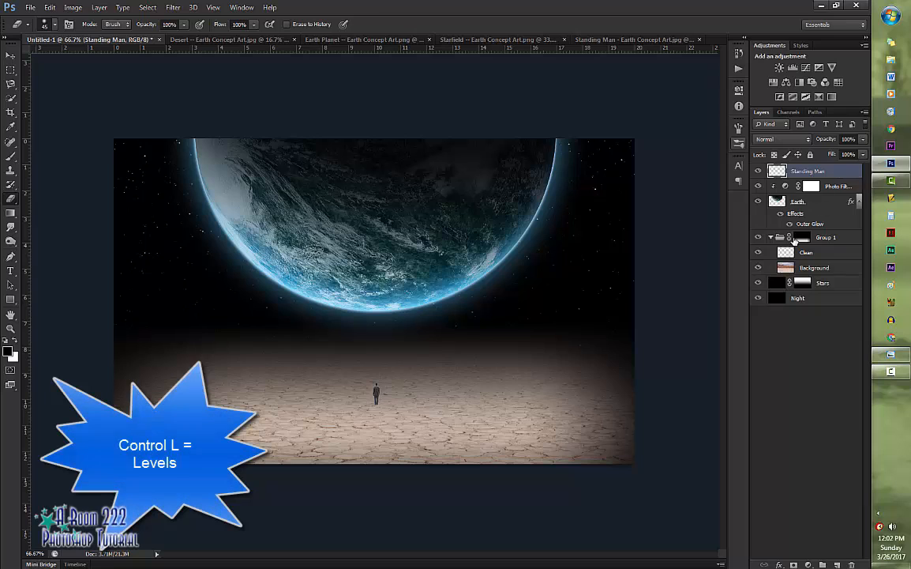
{"action": "key", "text": "ctrl+l"}
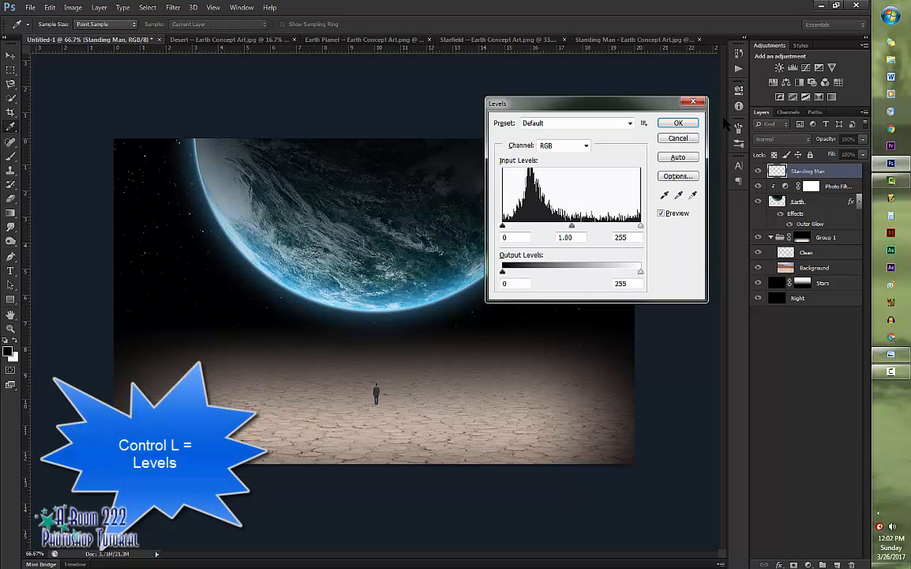
{"action": "left_click_drag", "start_coordinate": [504, 228], "coordinate": [523, 229]}
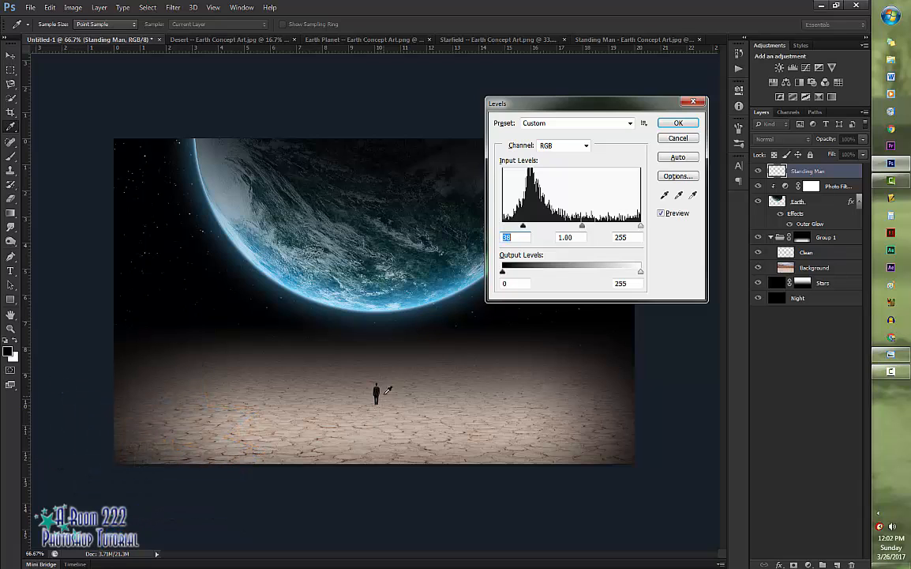
{"action": "left_click_drag", "start_coordinate": [582, 227], "coordinate": [570, 228]}
{"action": "left_click_drag", "start_coordinate": [641, 227], "coordinate": [629, 233]}
{"action": "left_click_drag", "start_coordinate": [525, 230], "coordinate": [530, 230]}
{"action": "left_click", "coordinate": [675, 124]}
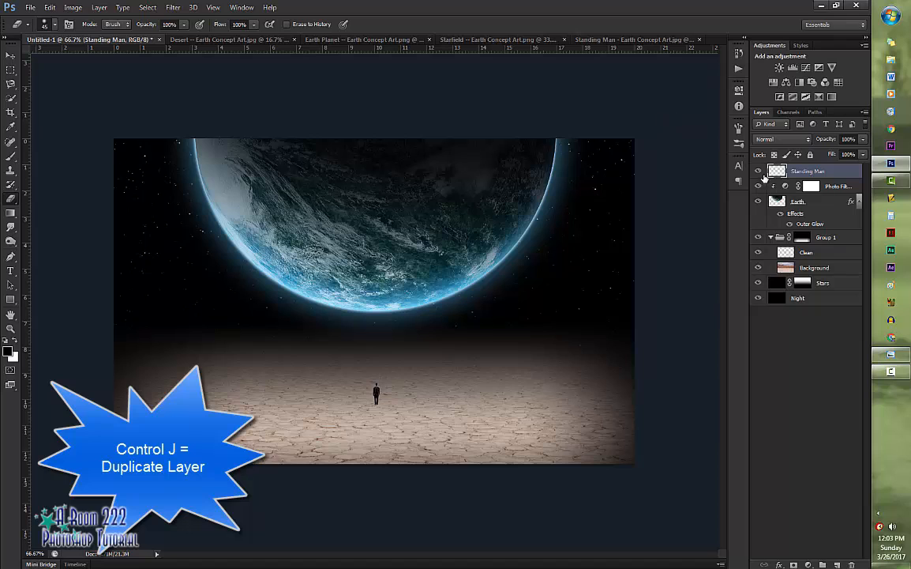
Duplicate the Standing Man layer and rename the copy as Man Shadow
{"action": "key", "text": "ctrl+j"}
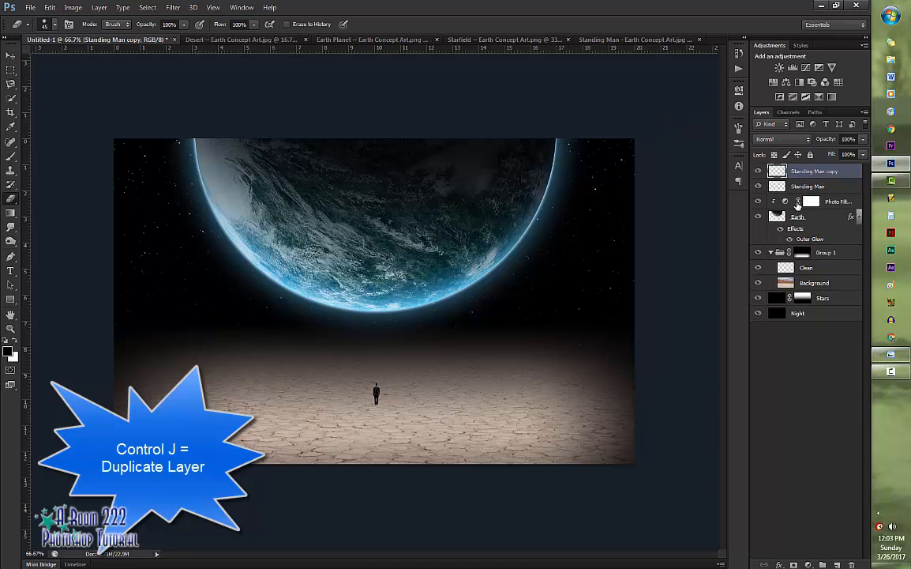
{"action": "double_click", "coordinate": [813, 171]}
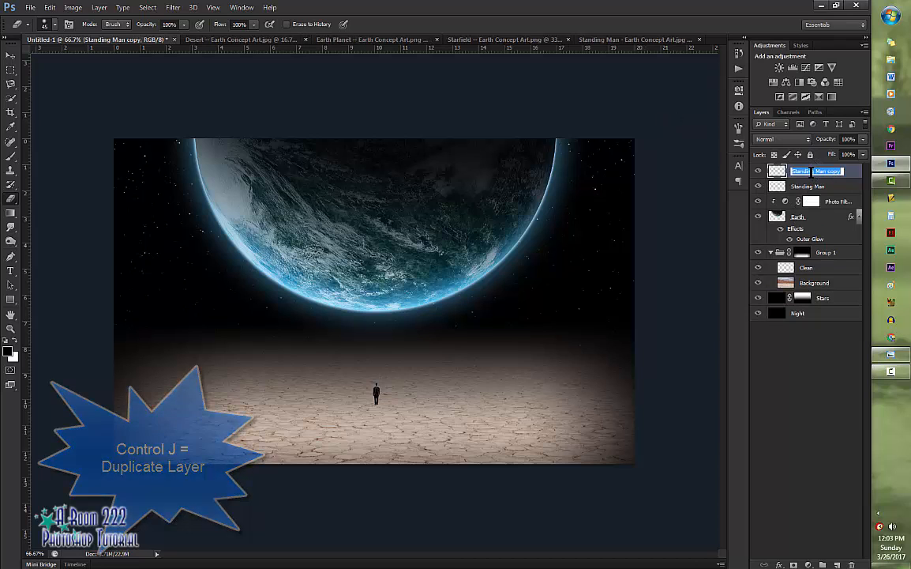
{"action": "type", "text": "Man S"}
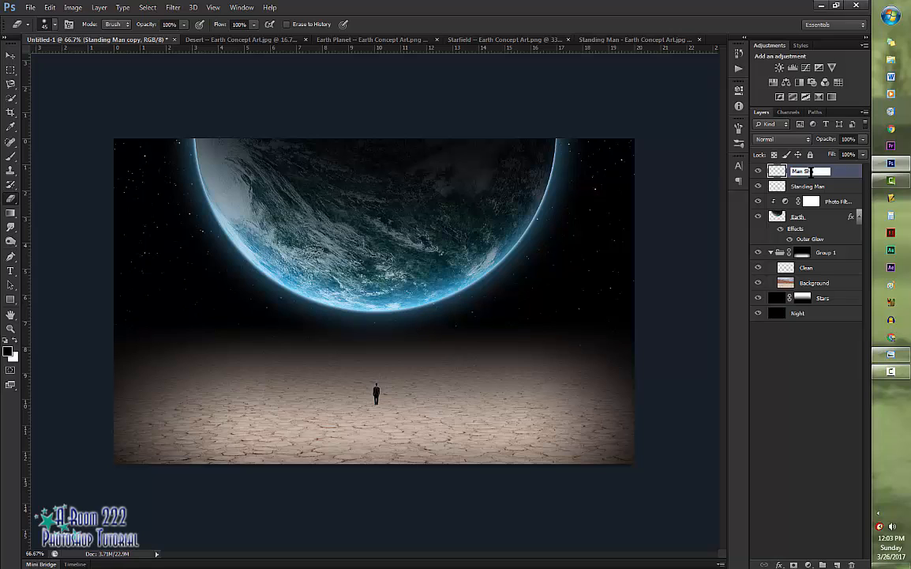
{"action": "type", "text": "hadow"}
{"action": "key", "text": "Return"}
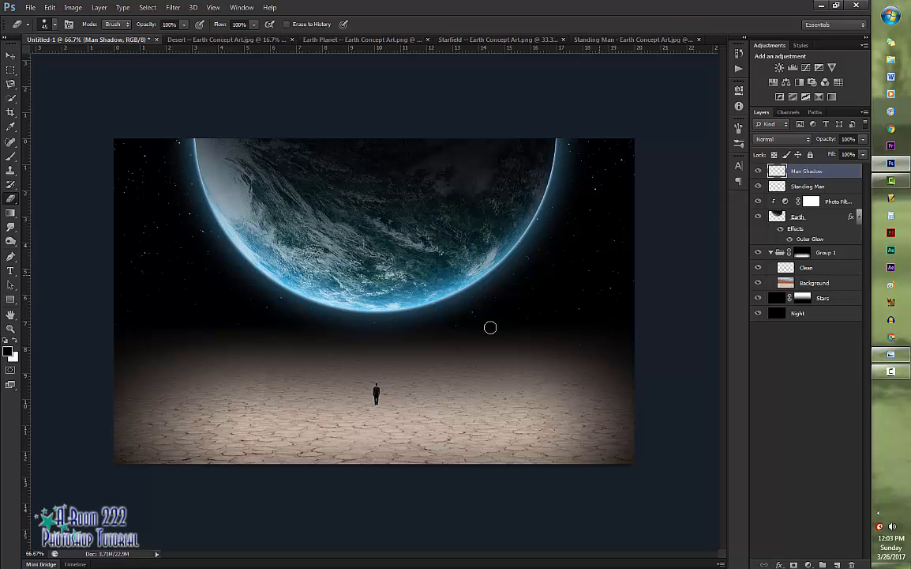
Flip the Man Shadow layer vertically and move it below the standing man so both figures meet at the feet
{"action": "key", "text": "ctrl+t"}
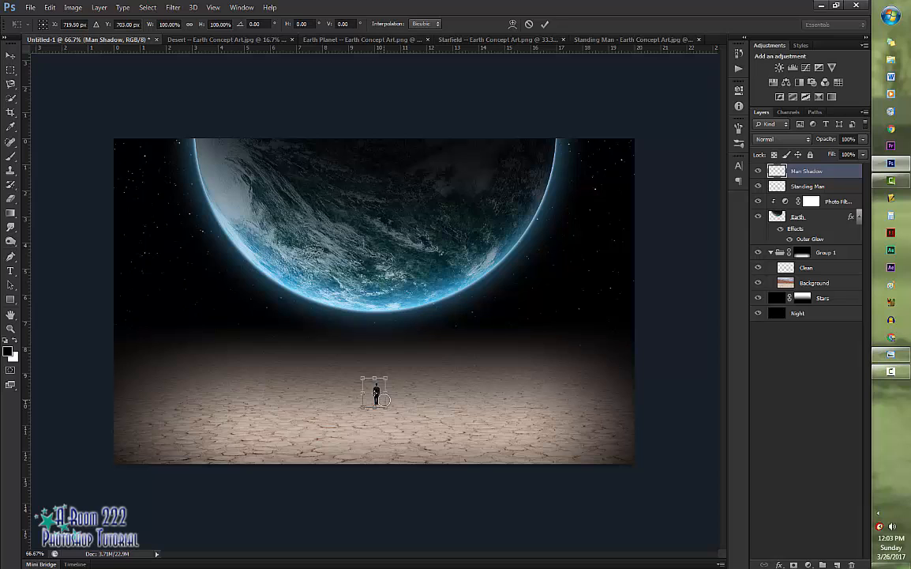
{"action": "right_click", "coordinate": [379, 403]}
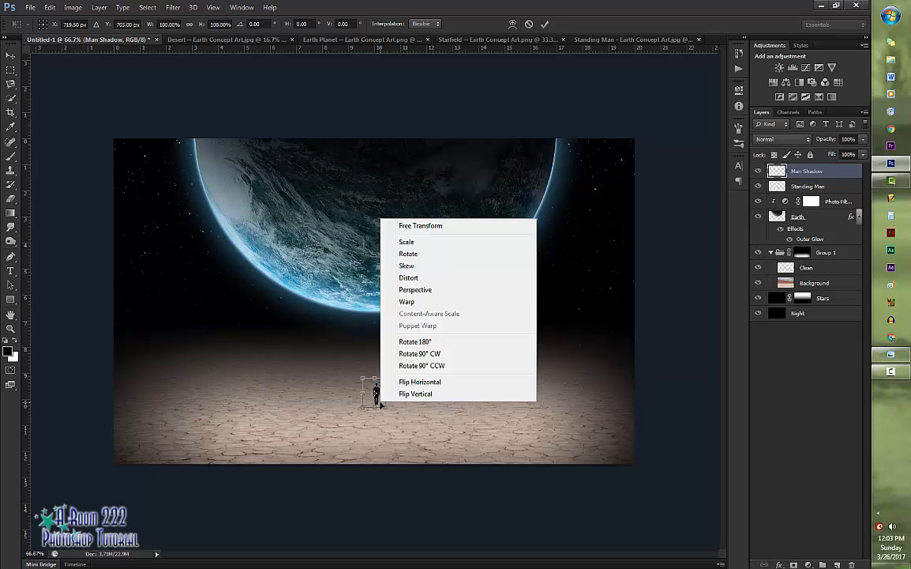
{"action": "left_click", "coordinate": [446, 394]}
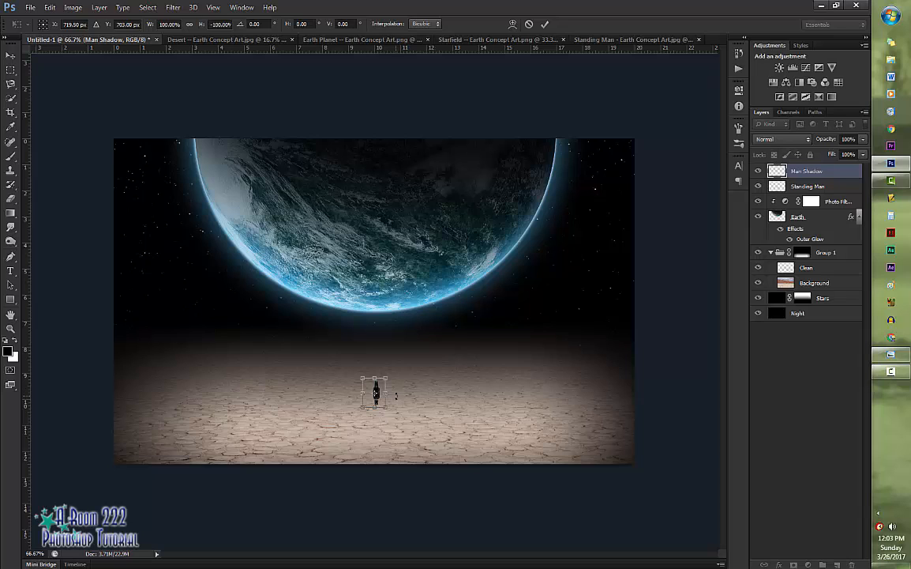
{"action": "left_click_drag", "start_coordinate": [378, 407], "coordinate": [378, 427]}
{"action": "key", "text": "Return"}
{"action": "key", "text": "e"}
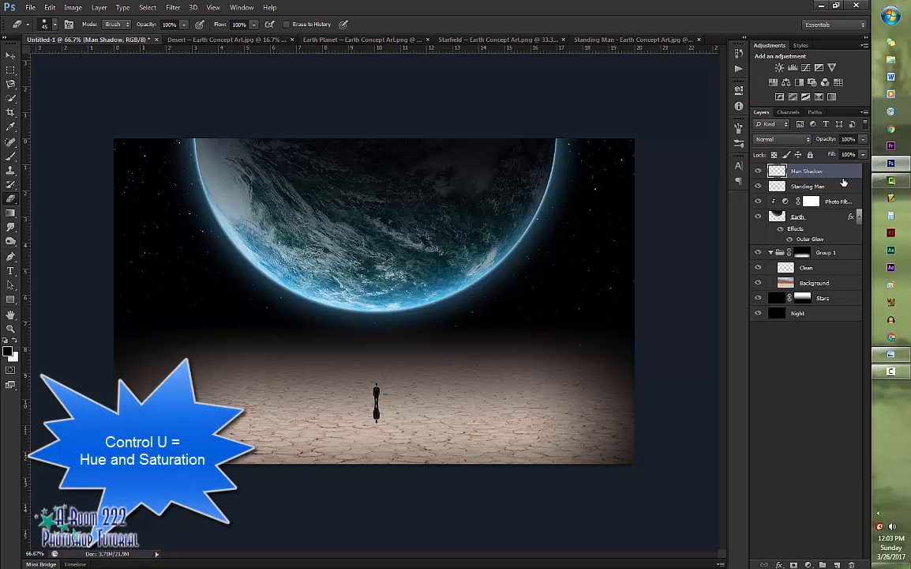
Turn the Man Shadow figure solid black with Hue/Saturation by setting Lightness to -100
{"action": "key", "text": "ctrl+u"}
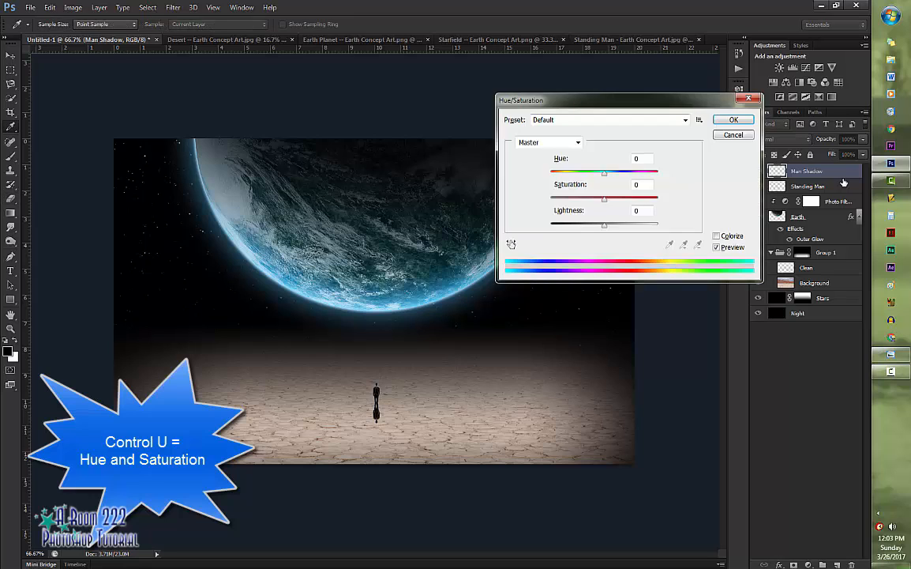
{"action": "double_click", "coordinate": [640, 212]}
{"action": "type", "text": "-100"}
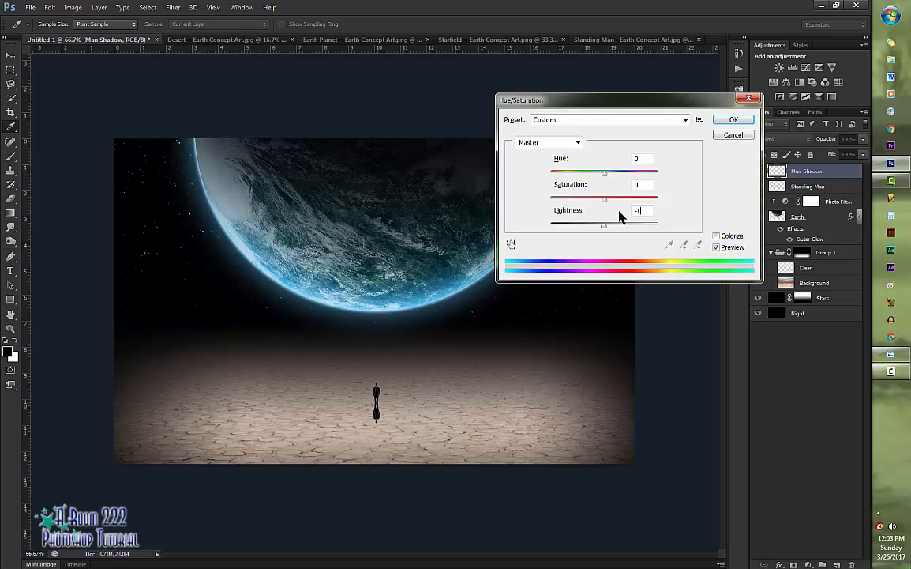
{"action": "left_click", "coordinate": [728, 122]}
{"action": "key", "text": "b"}
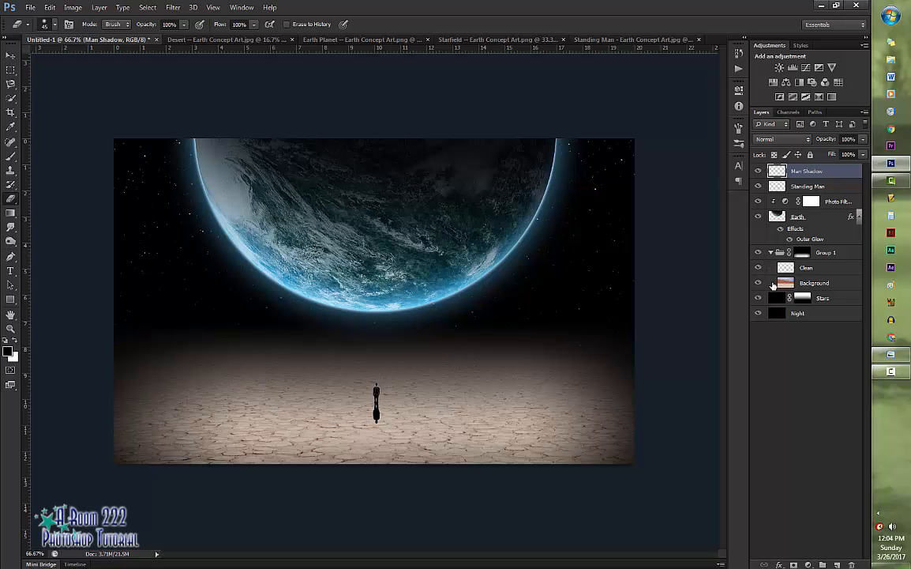
Distort the man's shadow so it stretches diagonally down to the right, about 170% high with a 31° skew
{"action": "key", "text": "ctrl+t"}
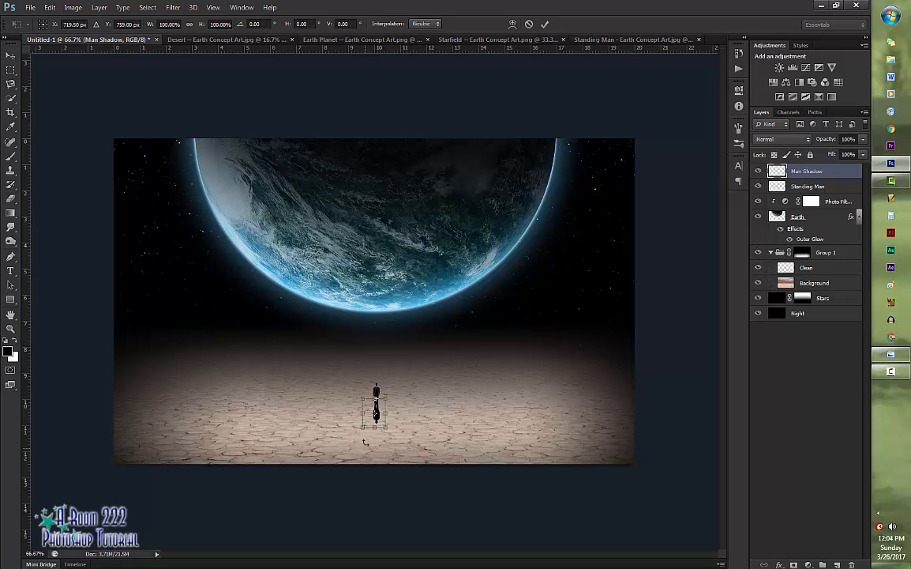
{"action": "right_click", "coordinate": [371, 424]}
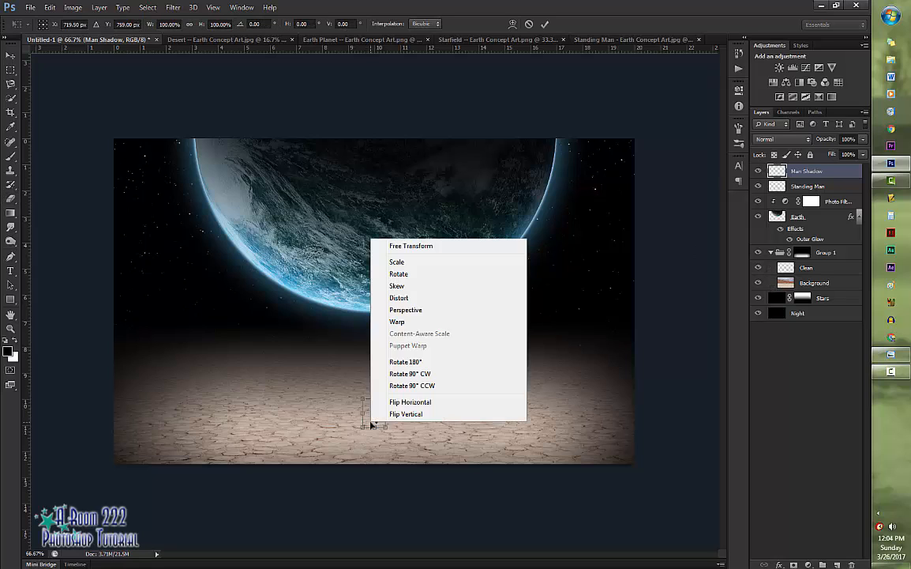
{"action": "left_click", "coordinate": [433, 300]}
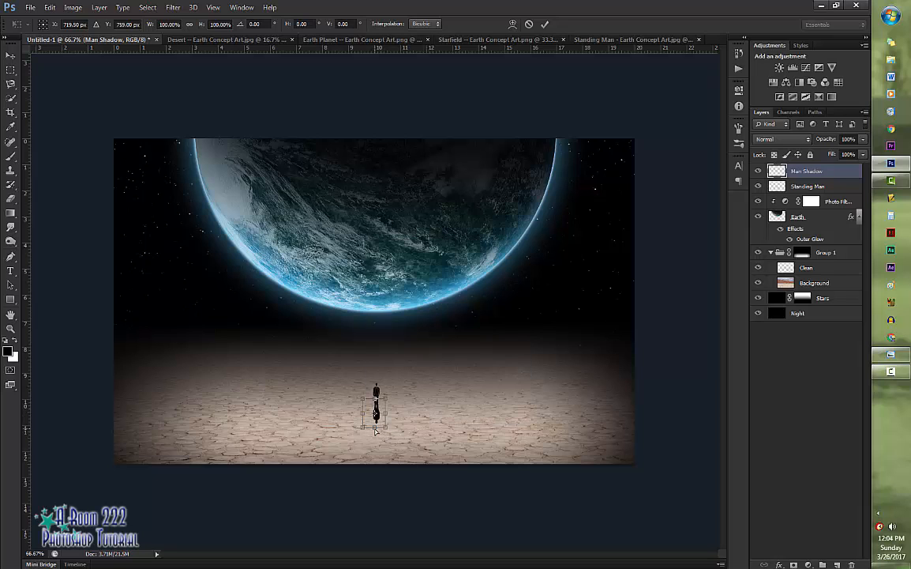
{"action": "left_click_drag", "start_coordinate": [376, 430], "coordinate": [406, 452]}
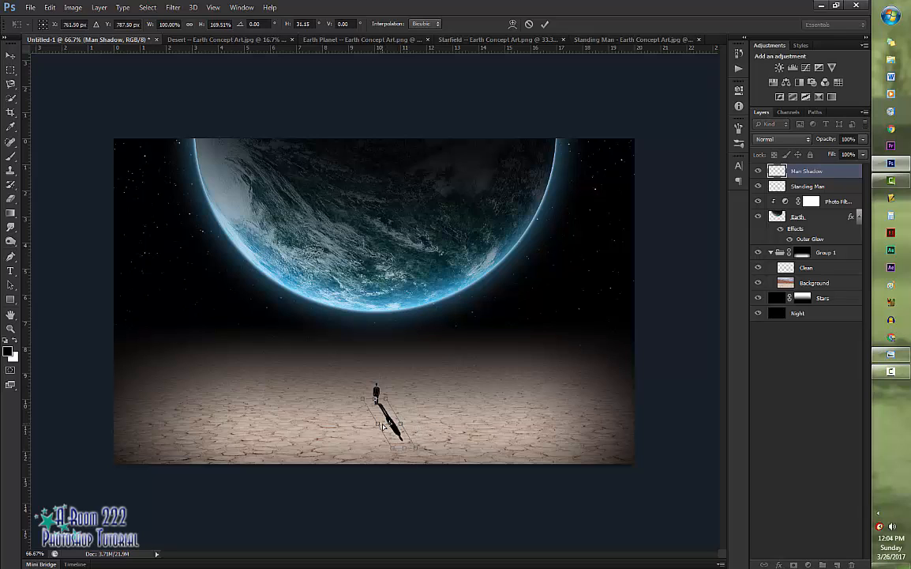
{"action": "key", "text": "Return"}
{"action": "key", "text": "e"}
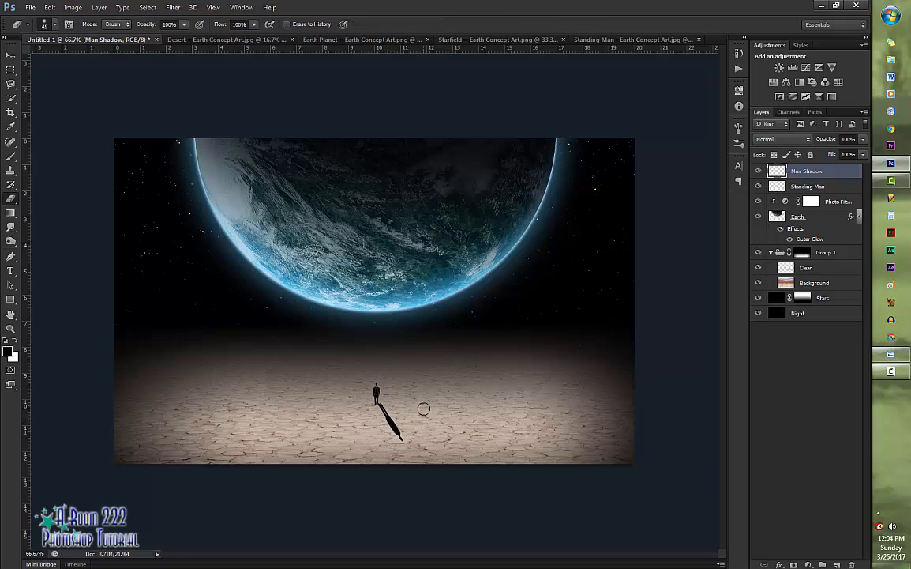
Nudge the slanted shadow slightly left so it starts at the man's feet
{"action": "key", "text": "ctrl+t"}
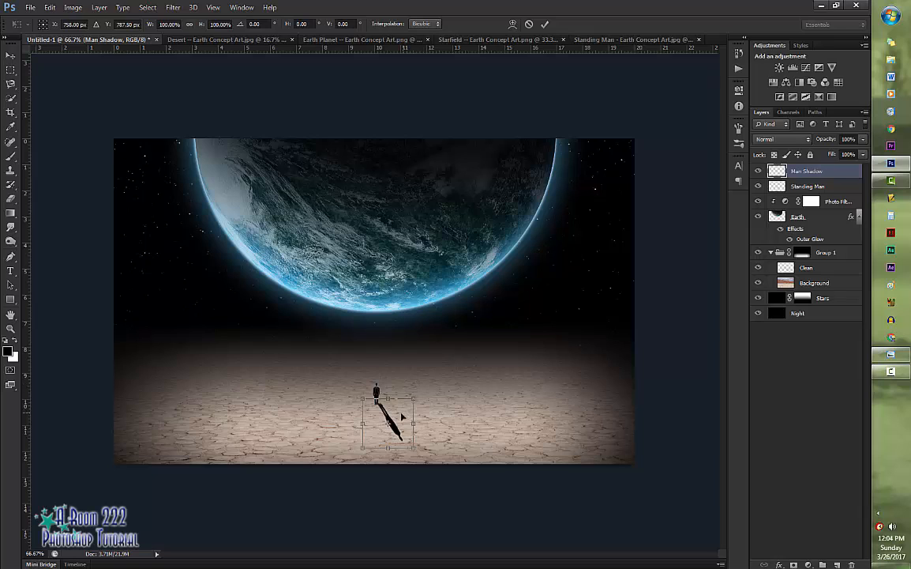
{"action": "left_click_drag", "start_coordinate": [402, 416], "coordinate": [399, 417]}
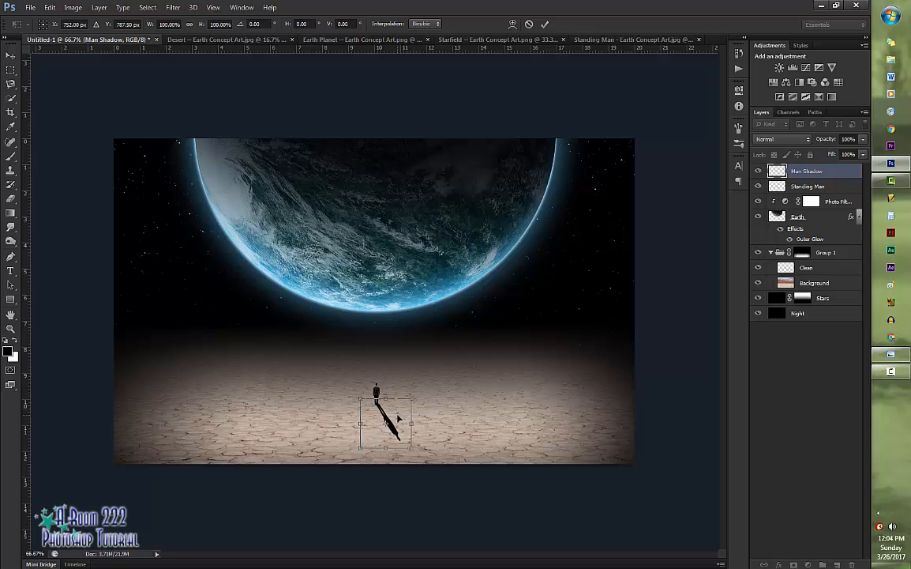
{"action": "key", "text": "Return"}
{"action": "key", "text": "e"}
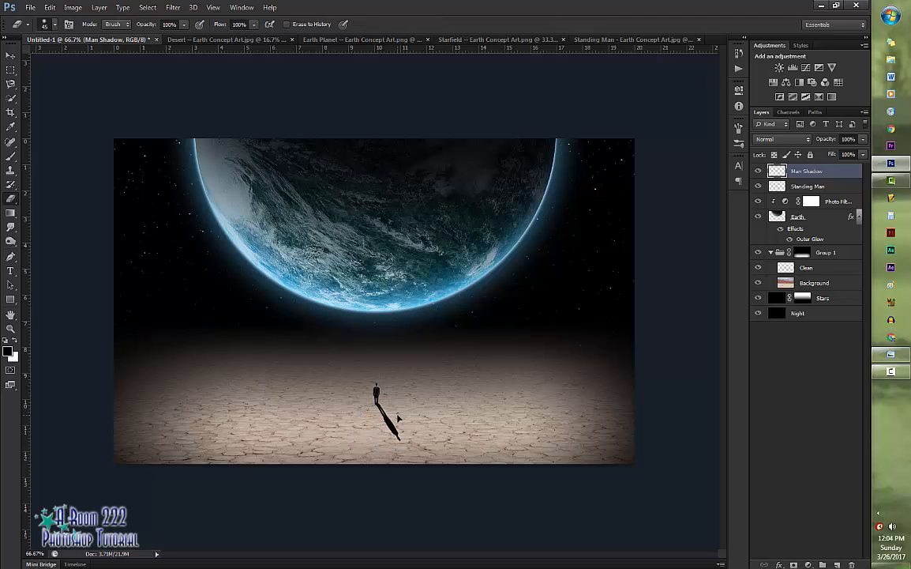
Reshape the Man Shadow layer with a free transform, pulling its sides and corners to change the shadow's perspective
{"action": "key", "text": "ctrl+t"}
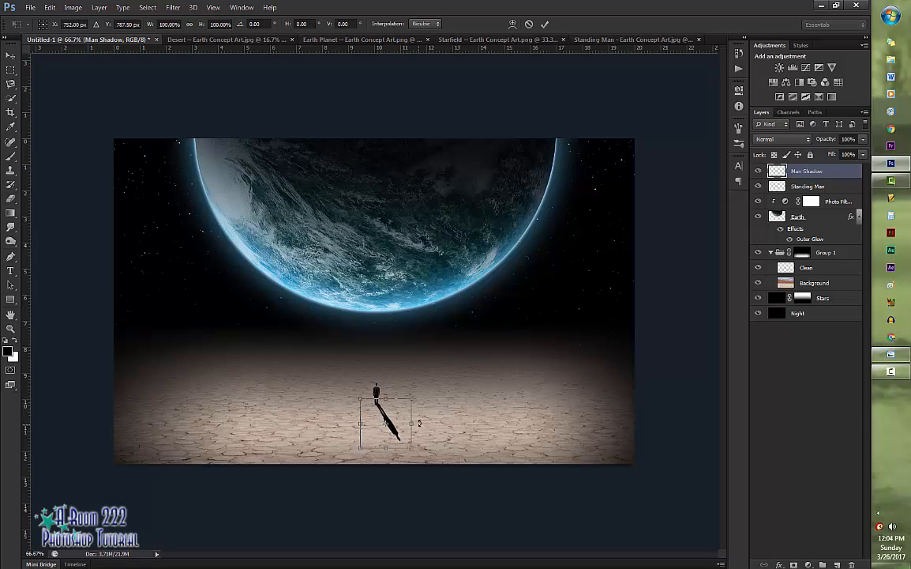
{"action": "right_click", "coordinate": [399, 413]}
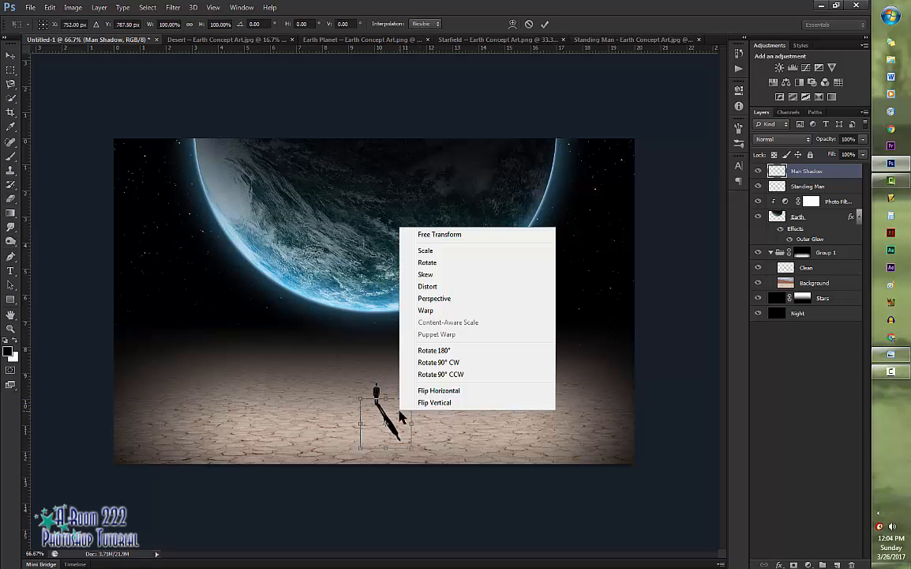
{"action": "left_click", "coordinate": [439, 306]}
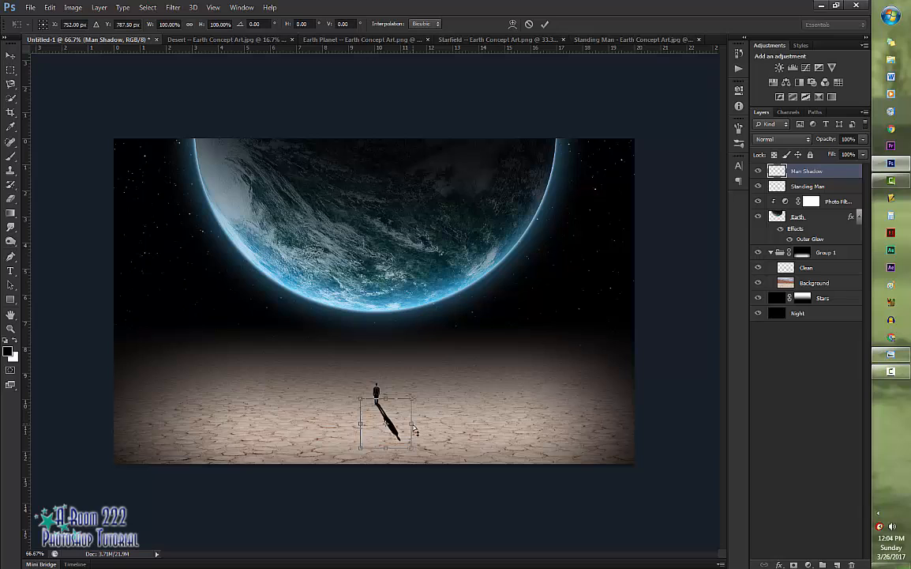
{"action": "left_click_drag", "start_coordinate": [412, 427], "coordinate": [425, 420]}
{"action": "left_click_drag", "start_coordinate": [362, 430], "coordinate": [352, 449]}
{"action": "left_click_drag", "start_coordinate": [416, 436], "coordinate": [408, 410]}
{"action": "right_click", "coordinate": [401, 417]}
{"action": "left_click", "coordinate": [434, 306]}
{"action": "left_click_drag", "start_coordinate": [391, 454], "coordinate": [371, 428]}
Distort the shadow's lower right corner outward to broaden it, realign it with the man's feet and apply the transform
{"action": "right_click", "coordinate": [371, 427]}
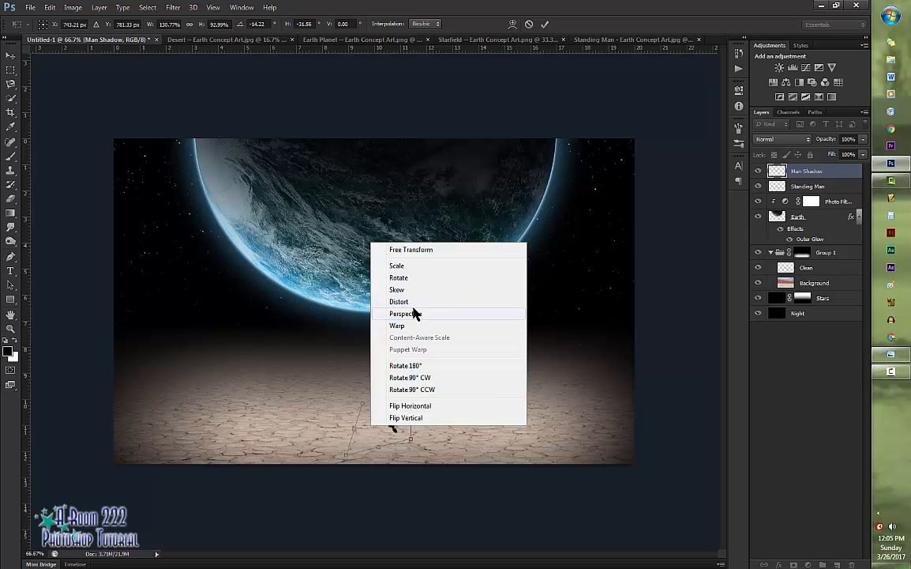
{"action": "left_click", "coordinate": [412, 305]}
{"action": "left_click_drag", "start_coordinate": [411, 440], "coordinate": [424, 449]}
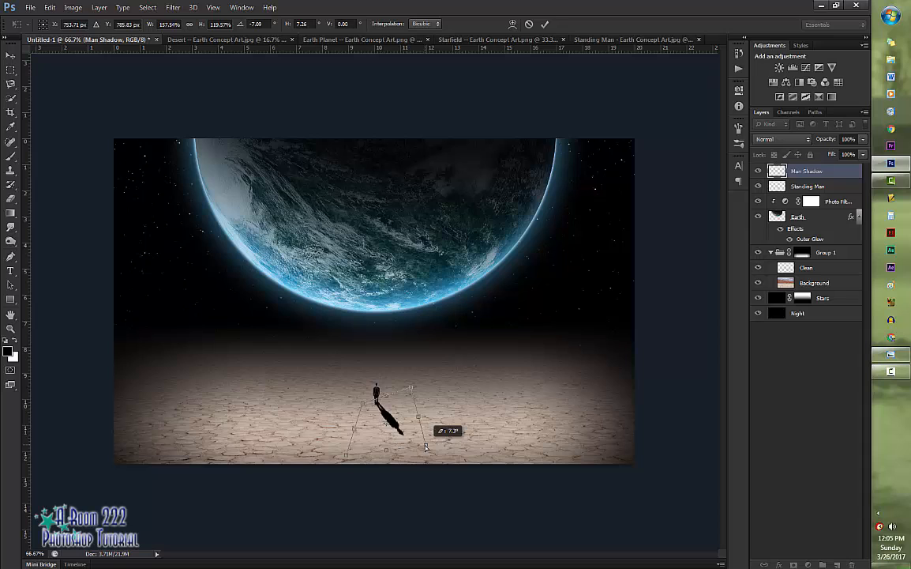
{"action": "left_click_drag", "start_coordinate": [426, 447], "coordinate": [406, 436]}
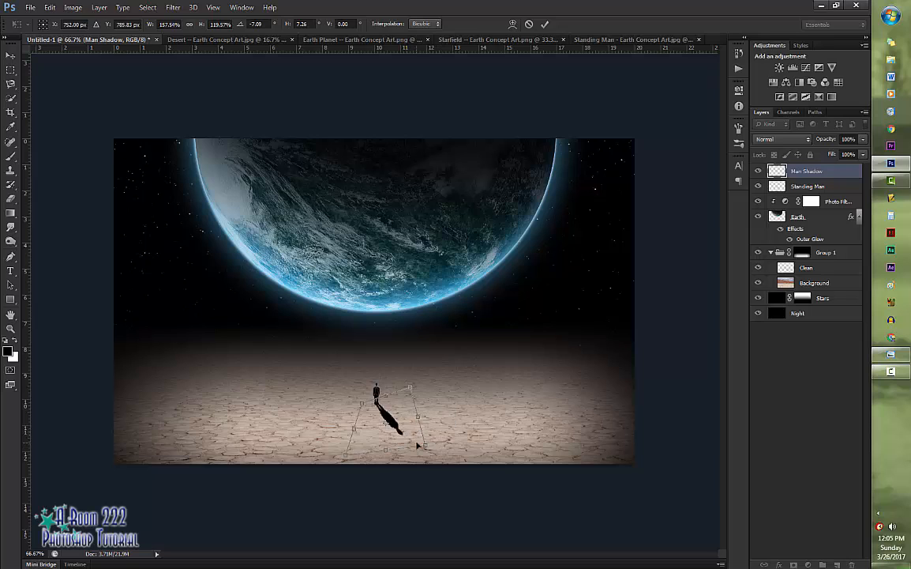
{"action": "key", "text": "Return"}
{"action": "key", "text": "e"}
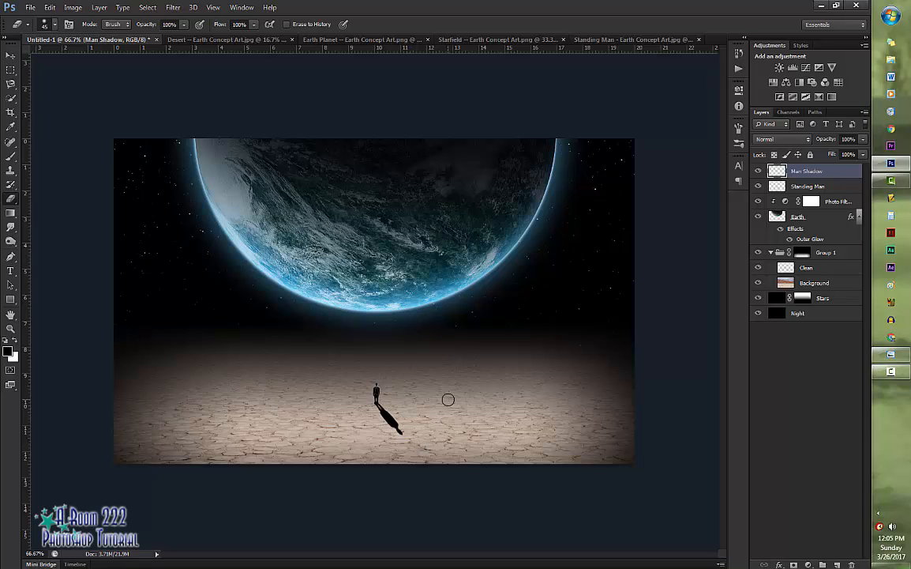
Soften the Man Shadow layer with a Gaussian Blur of 2.5 pixels radius
{"action": "left_click", "coordinate": [168, 8]}
{"action": "mouse_move", "coordinate": [209, 119]}
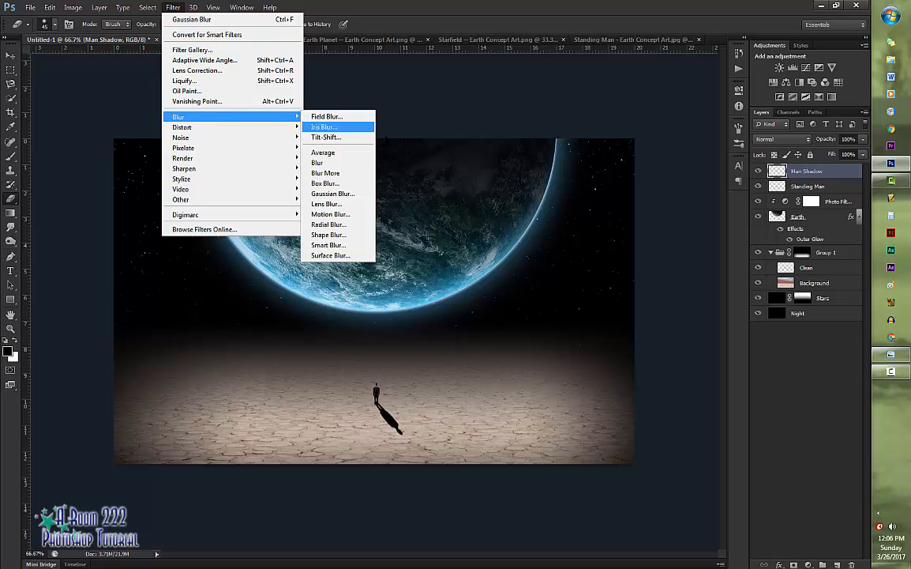
{"action": "left_click", "coordinate": [339, 196]}
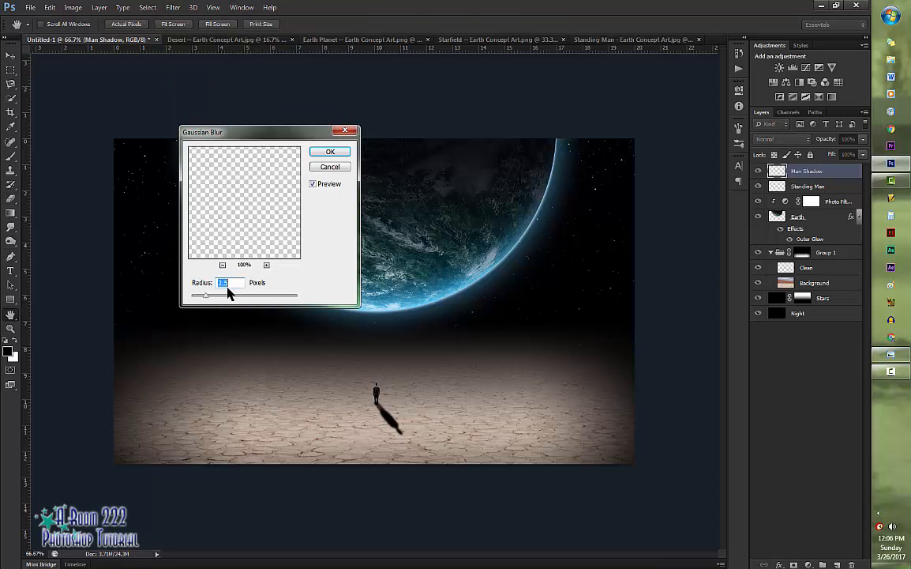
{"action": "type", "text": "2.5"}
{"action": "left_click", "coordinate": [338, 157]}
{"action": "key", "text": "e"}
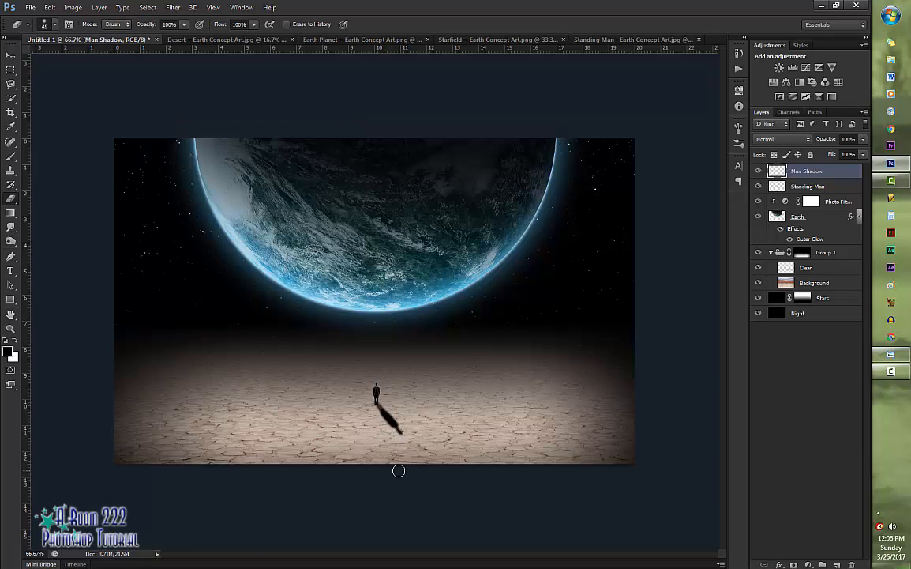
Move the blurred shadow slightly down so that it begins right at the man's shoes
{"action": "key", "text": "ctrl+plus"}
{"action": "key", "text": "ctrl+plus"}
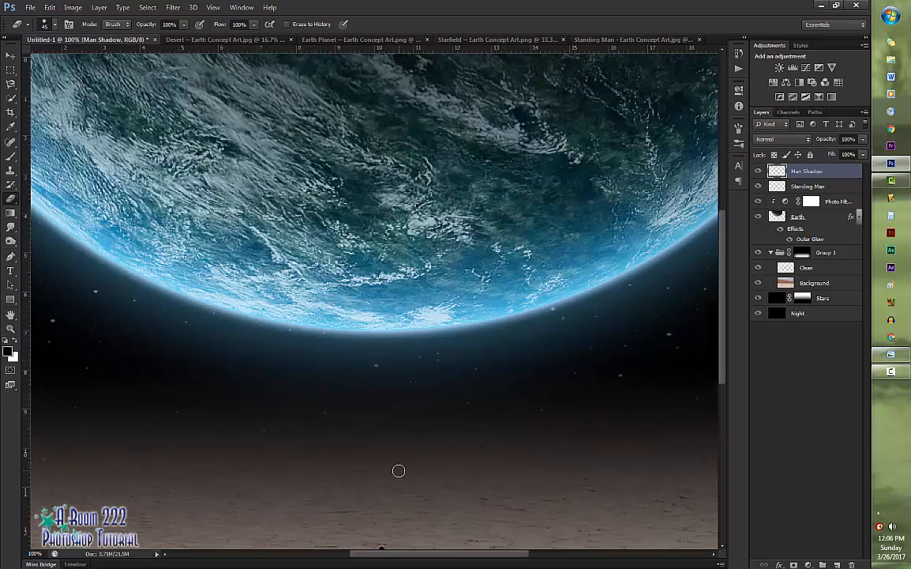
{"action": "scroll", "coordinate": [535, 476], "scroll_direction": "right", "scroll_amount": 1}
{"action": "scroll", "coordinate": [534, 477], "scroll_direction": "down", "scroll_amount": 5}
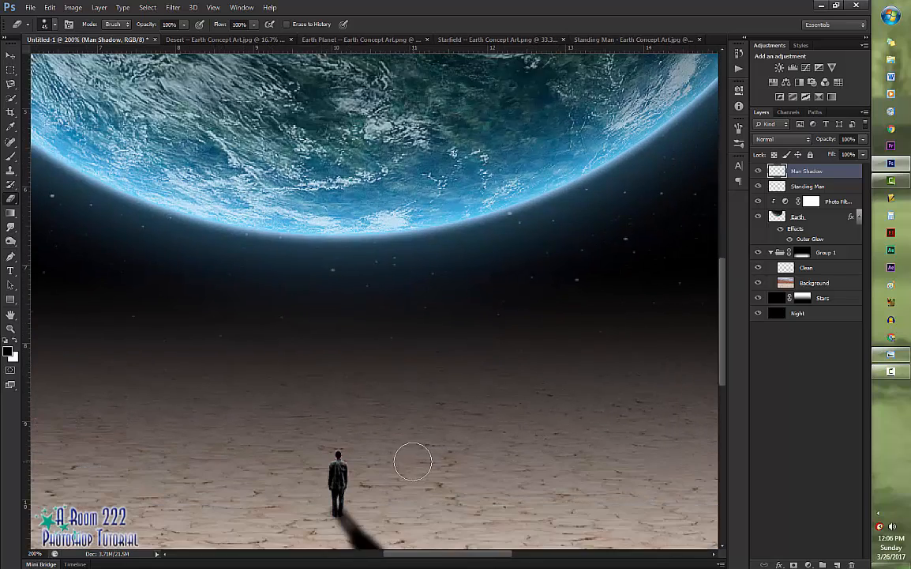
{"action": "scroll", "coordinate": [443, 475], "scroll_direction": "down", "scroll_amount": 2}
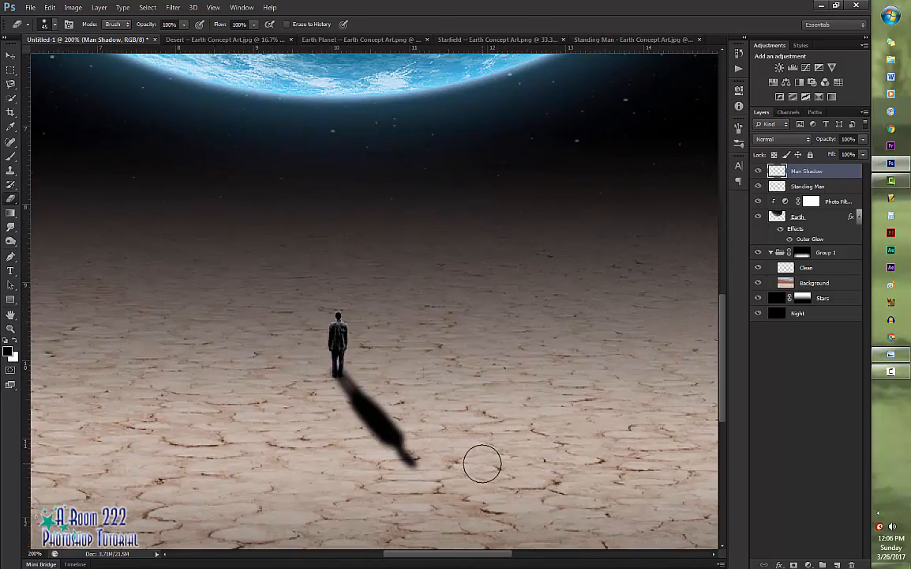
{"action": "key", "text": "ctrl+t"}
{"action": "left_click_drag", "start_coordinate": [390, 390], "coordinate": [389, 396]}
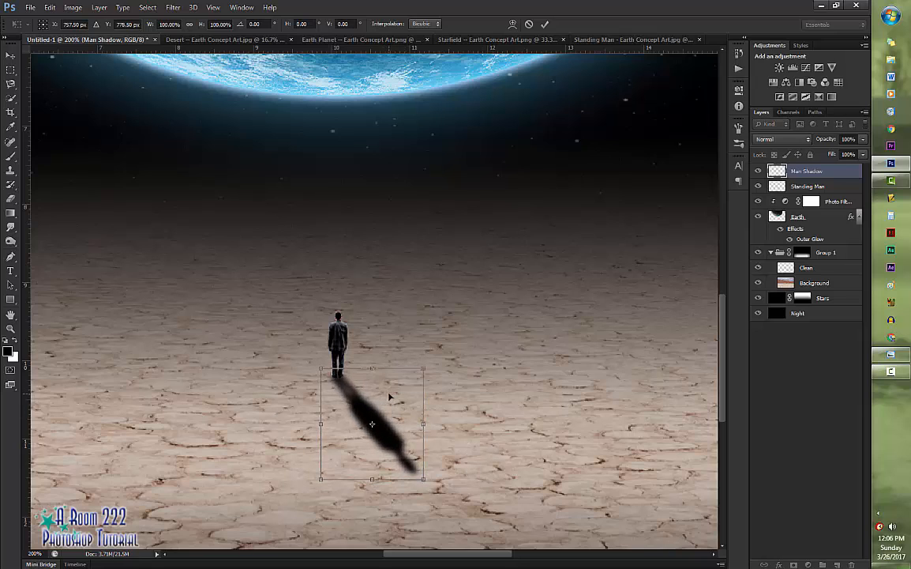
{"action": "key", "text": "Return"}
{"action": "key", "text": "e"}
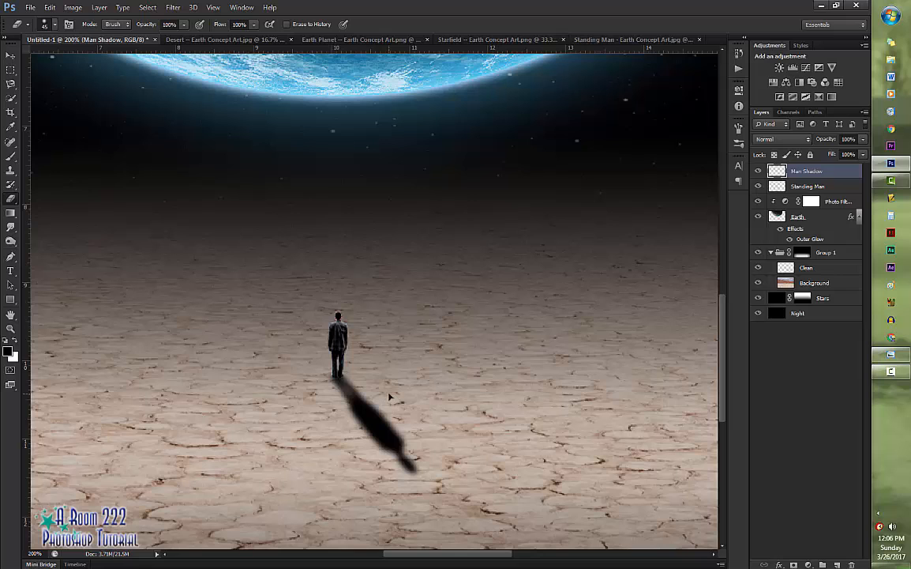
Fit the whole image in view and set the Man Shadow layer's opacity to 92%
{"action": "key", "text": "ctrl+0"}
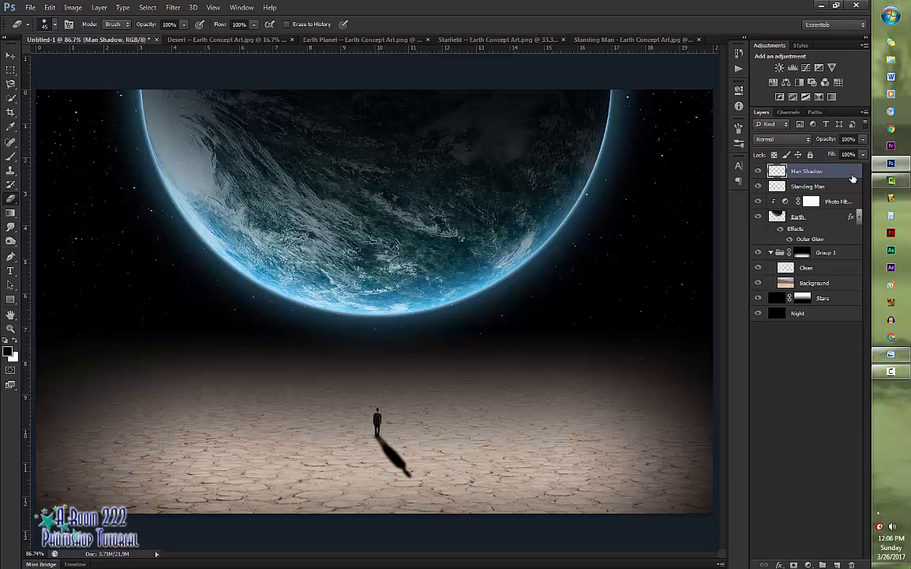
{"action": "left_click", "coordinate": [848, 139]}
{"action": "type", "text": "5"}
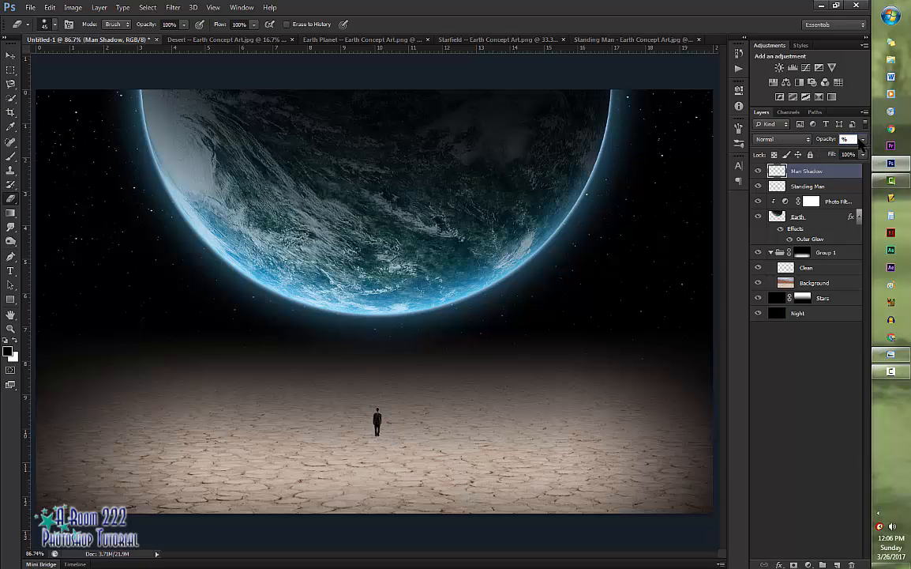
{"action": "type", "text": "92"}
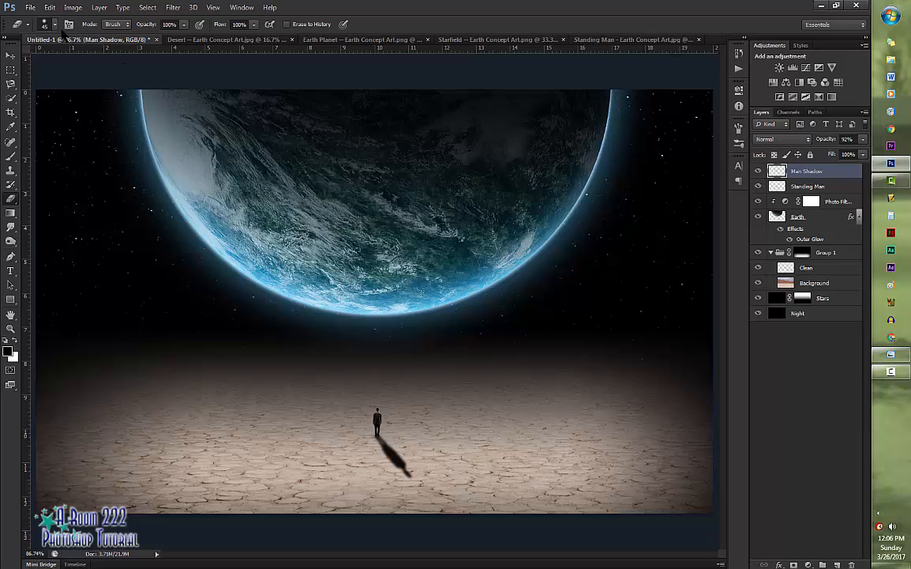
Start saving the composite under a new name and browse on the Z: drive to 2016-2017, Period 4_5, 1. Finished Projects, Quarter 3
{"action": "left_click", "coordinate": [28, 9]}
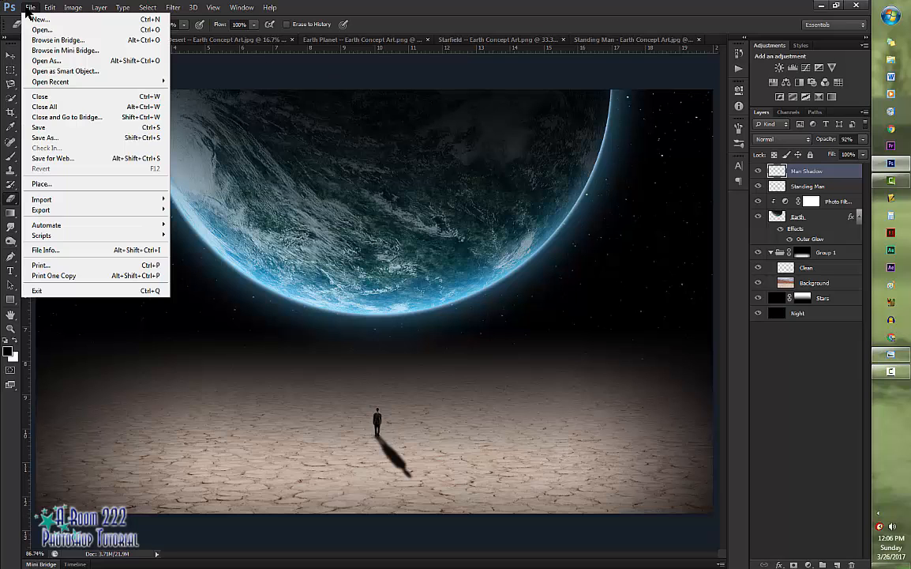
{"action": "left_click", "coordinate": [48, 137]}
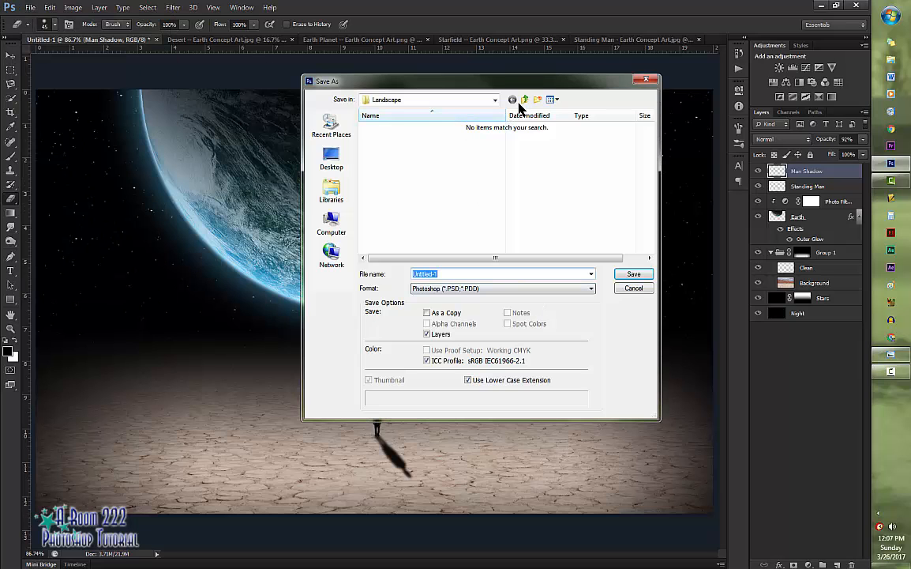
{"action": "left_click", "coordinate": [331, 224]}
{"action": "left_click", "coordinate": [548, 252]}
{"action": "double_click", "coordinate": [549, 253]}
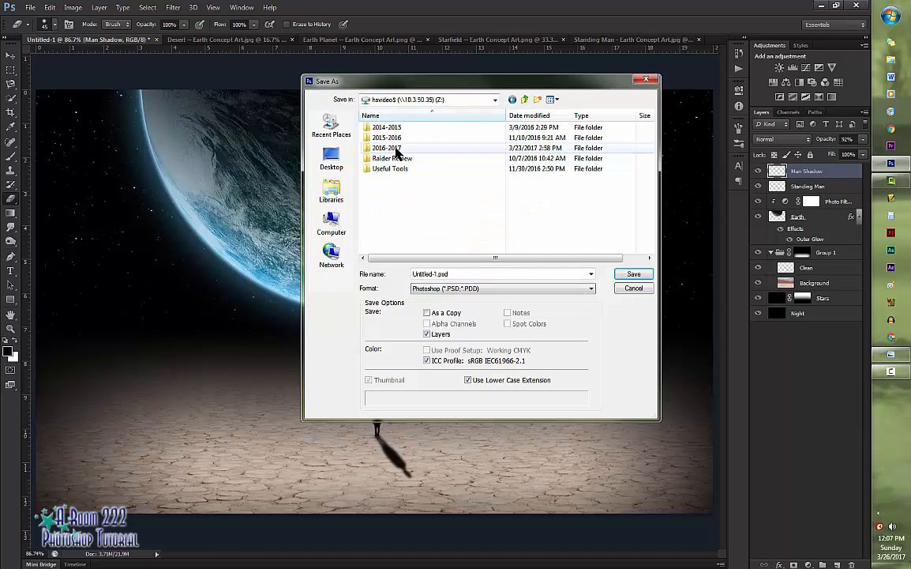
{"action": "double_click", "coordinate": [396, 147]}
{"action": "double_click", "coordinate": [397, 193]}
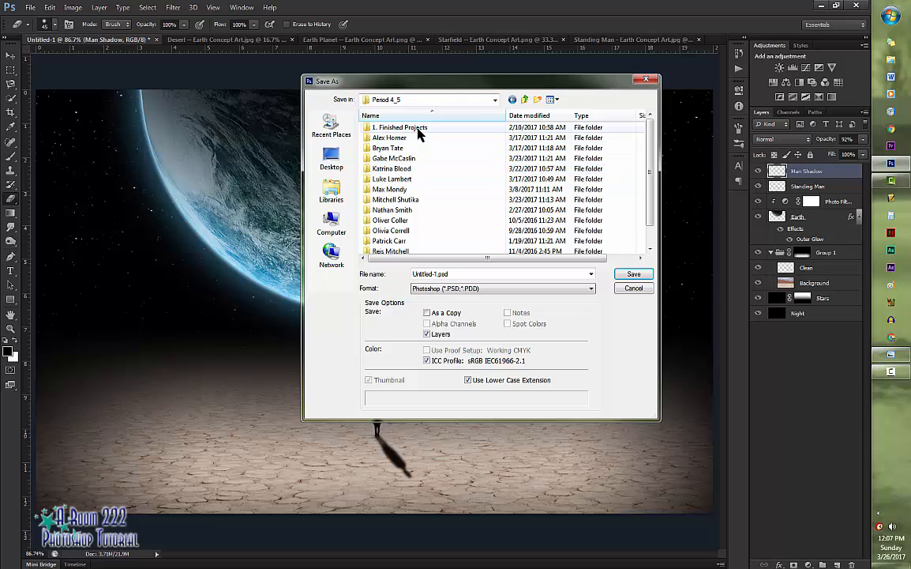
{"action": "double_click", "coordinate": [416, 128]}
{"action": "double_click", "coordinate": [413, 148]}
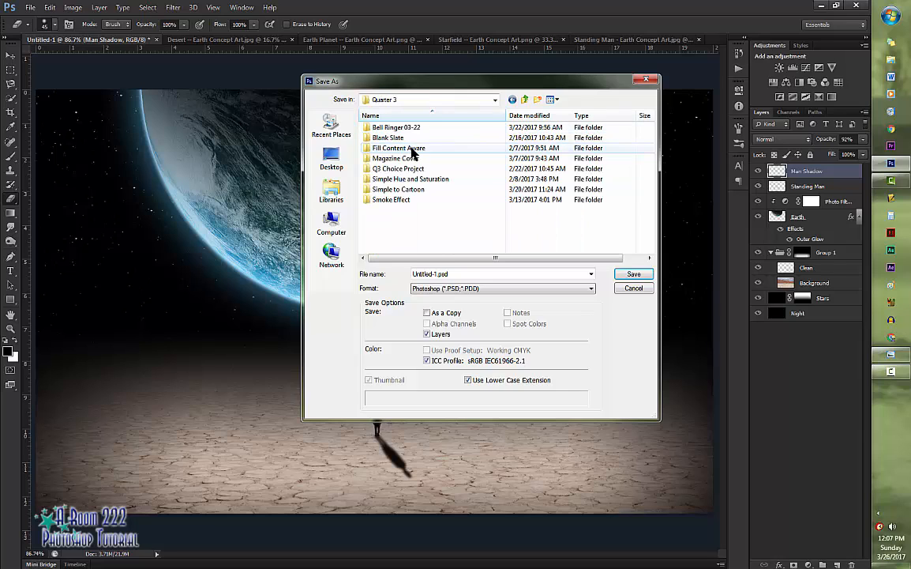
Create a folder named "Concept Art -- Earth" inside Quarter 3 and open it as the save location
{"action": "left_click", "coordinate": [537, 99]}
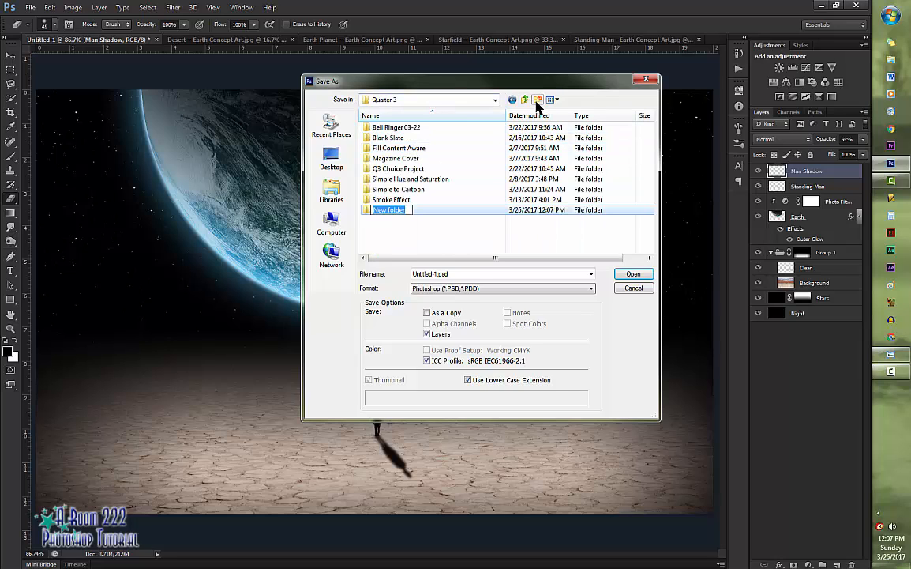
{"action": "type", "text": "Concept Art -- Earth"}
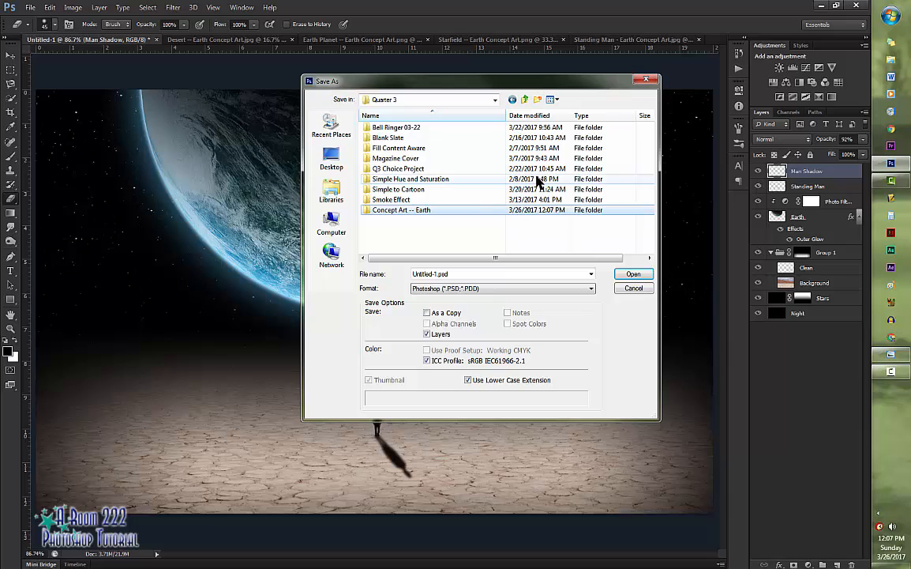
{"action": "key", "text": "Return"}
{"action": "double_click", "coordinate": [415, 210]}
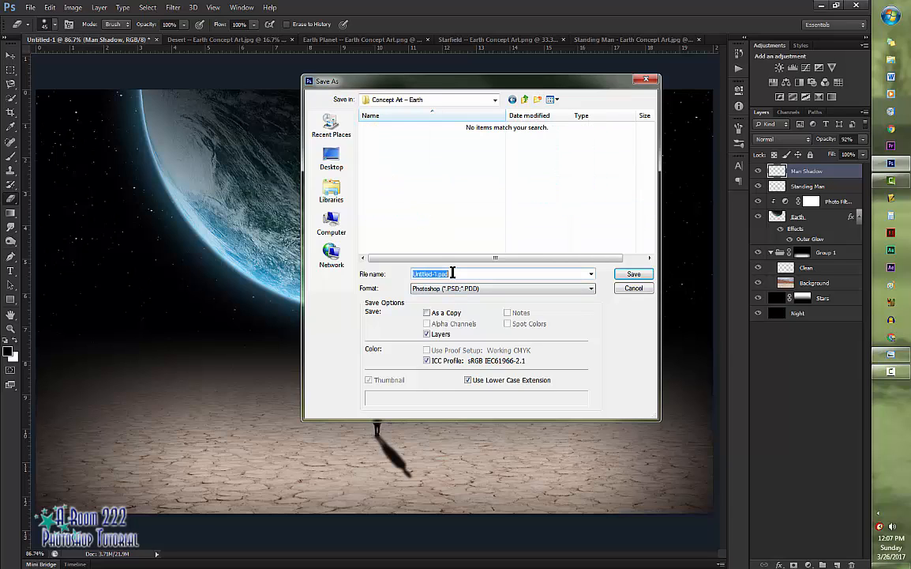
Enter the teacher's name as the file name, choose the JPEG format and save the copy, accepting the JPEG options
{"action": "type", "text": "Mrs. Cpro"}
{"action": "left_click", "coordinate": [442, 289]}
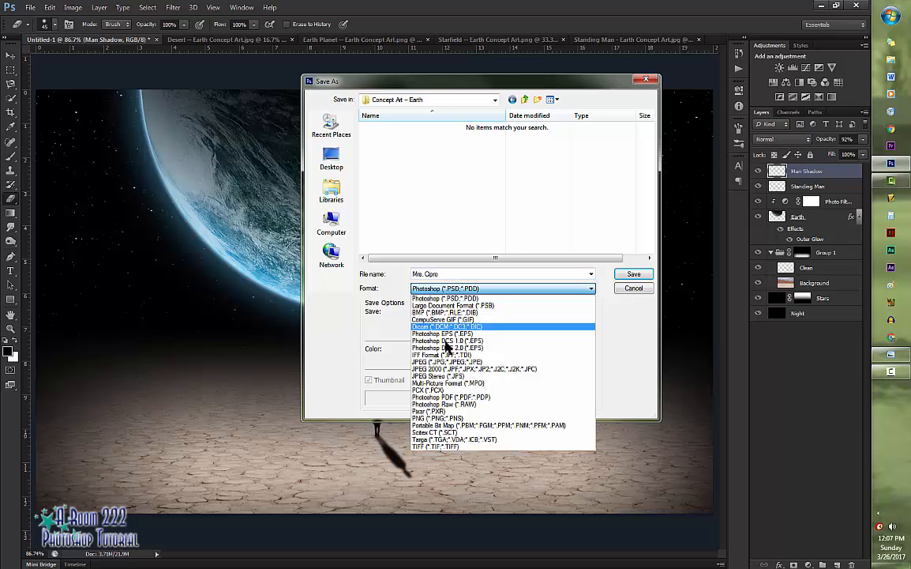
{"action": "left_click", "coordinate": [434, 361]}
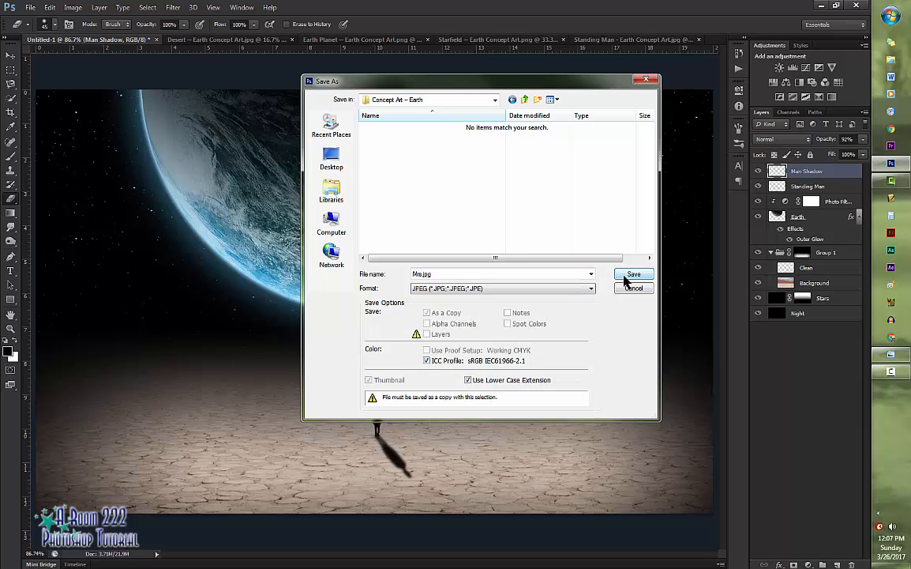
{"action": "left_click", "coordinate": [623, 277]}
{"action": "left_click", "coordinate": [443, 196]}
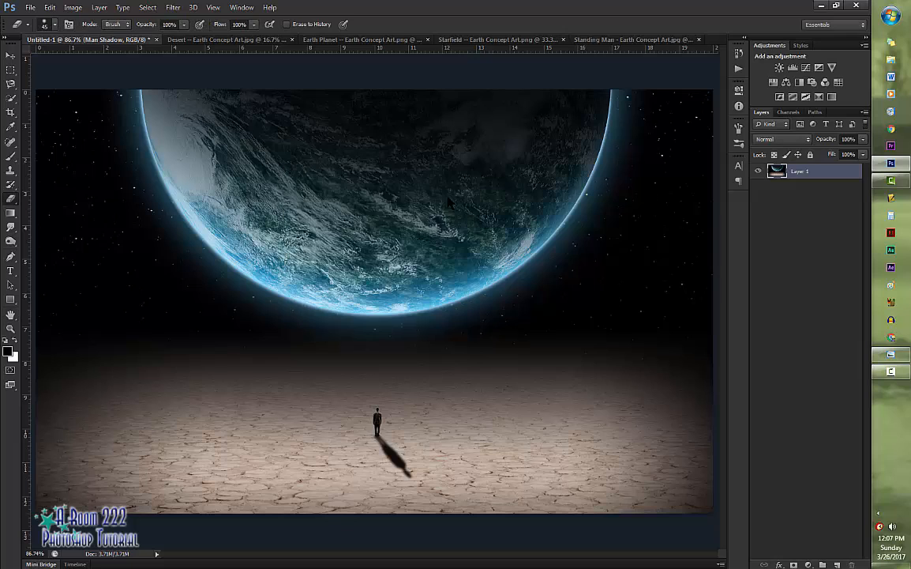